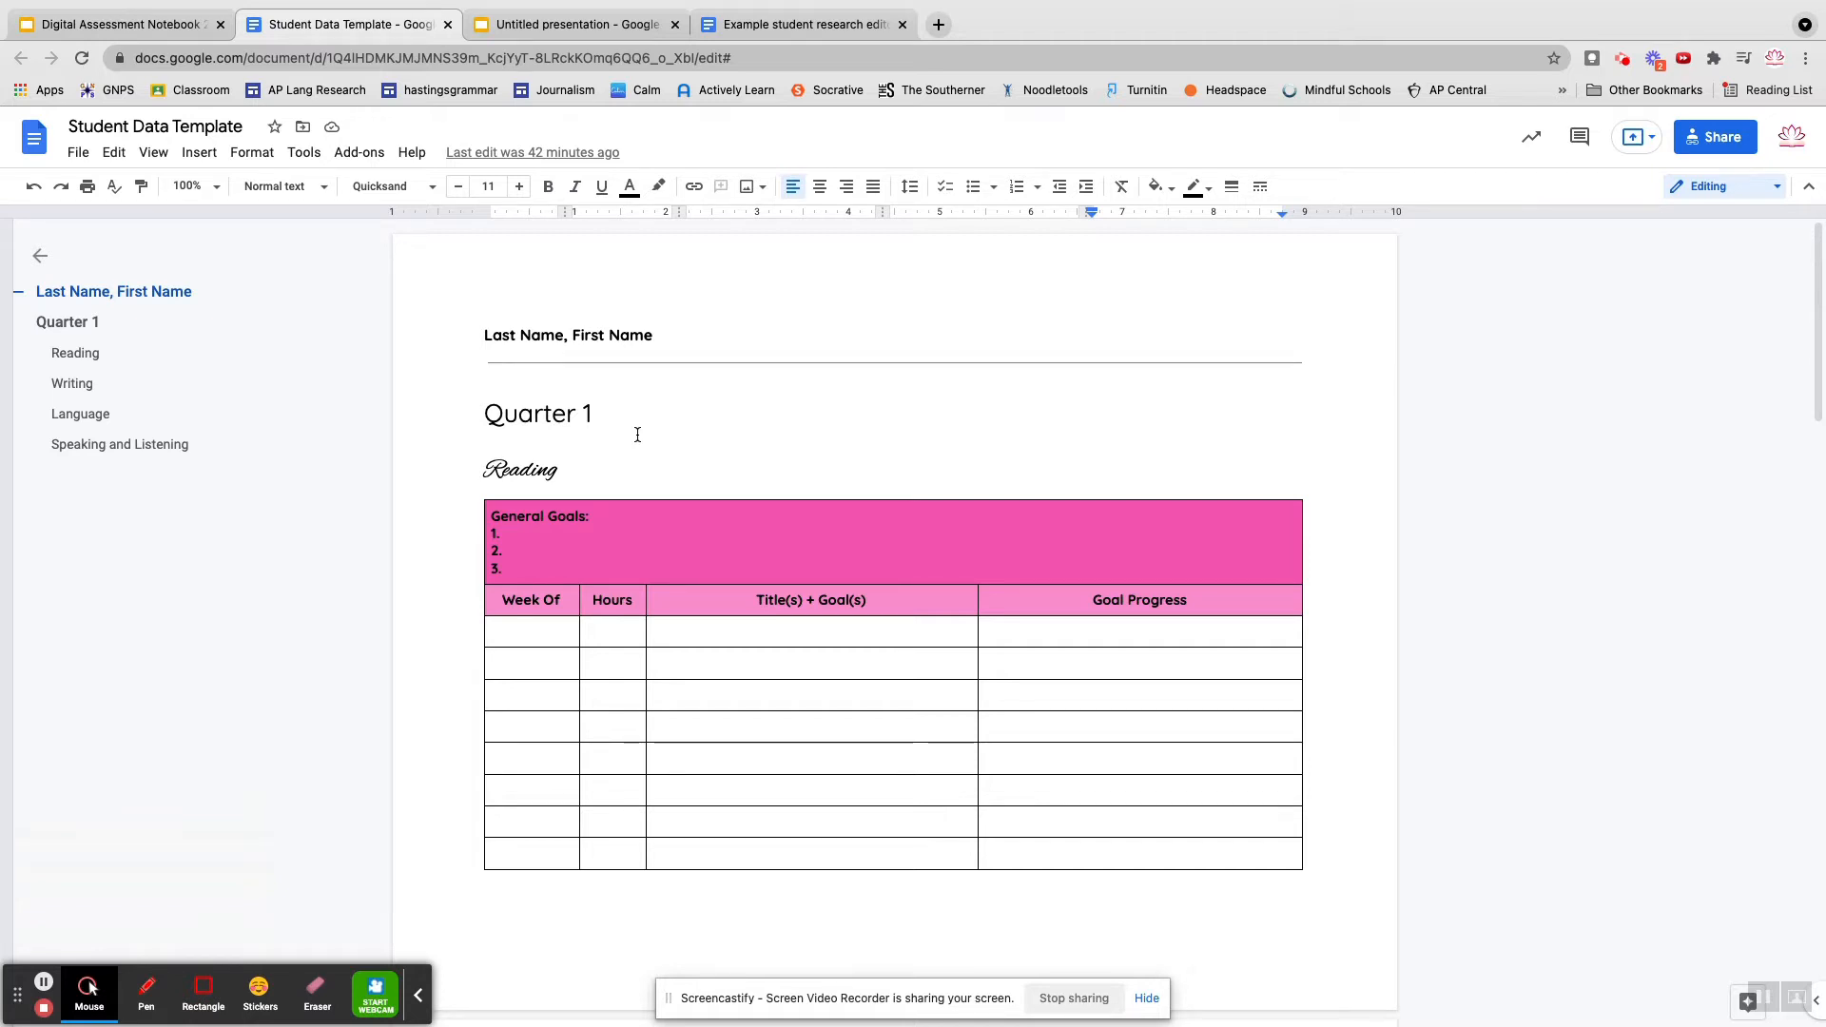
Step: Look through the template's Quarter 1 tables for Reading, Writing, Language, and Speaking and Listening
scroll(638, 435, "down", 10)
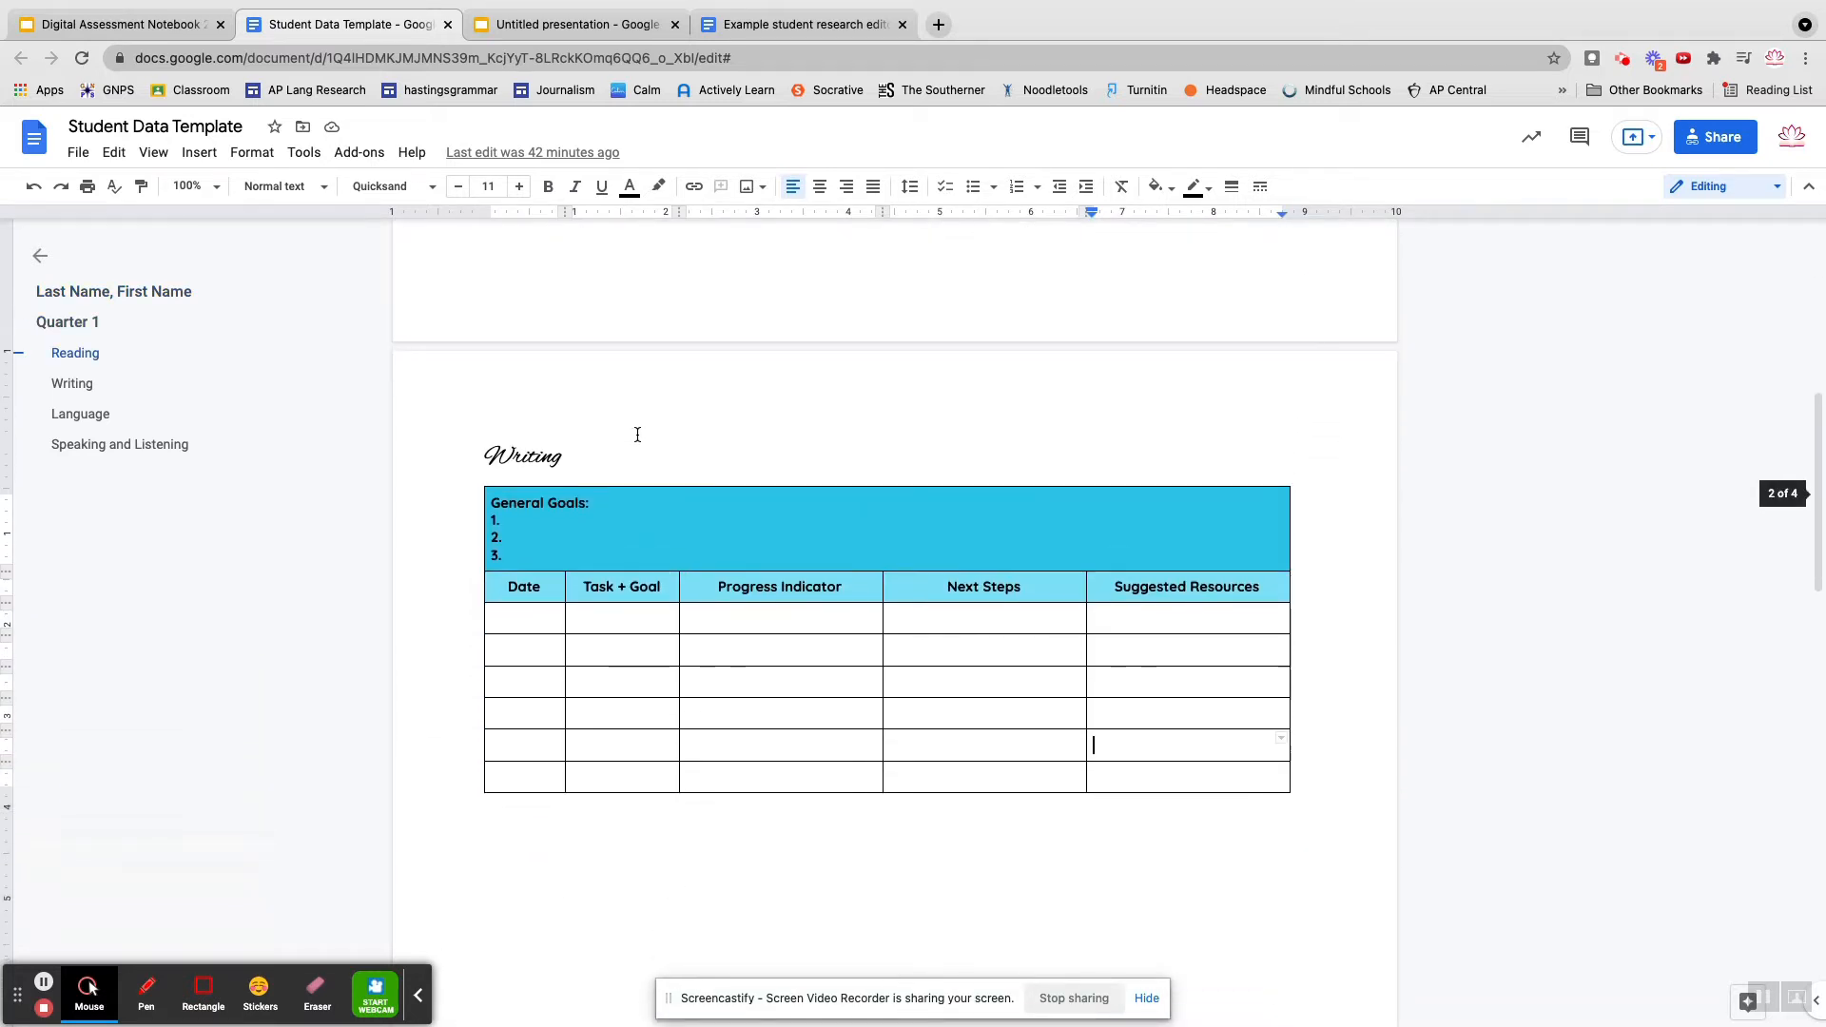
scroll(637, 434, "down", 4)
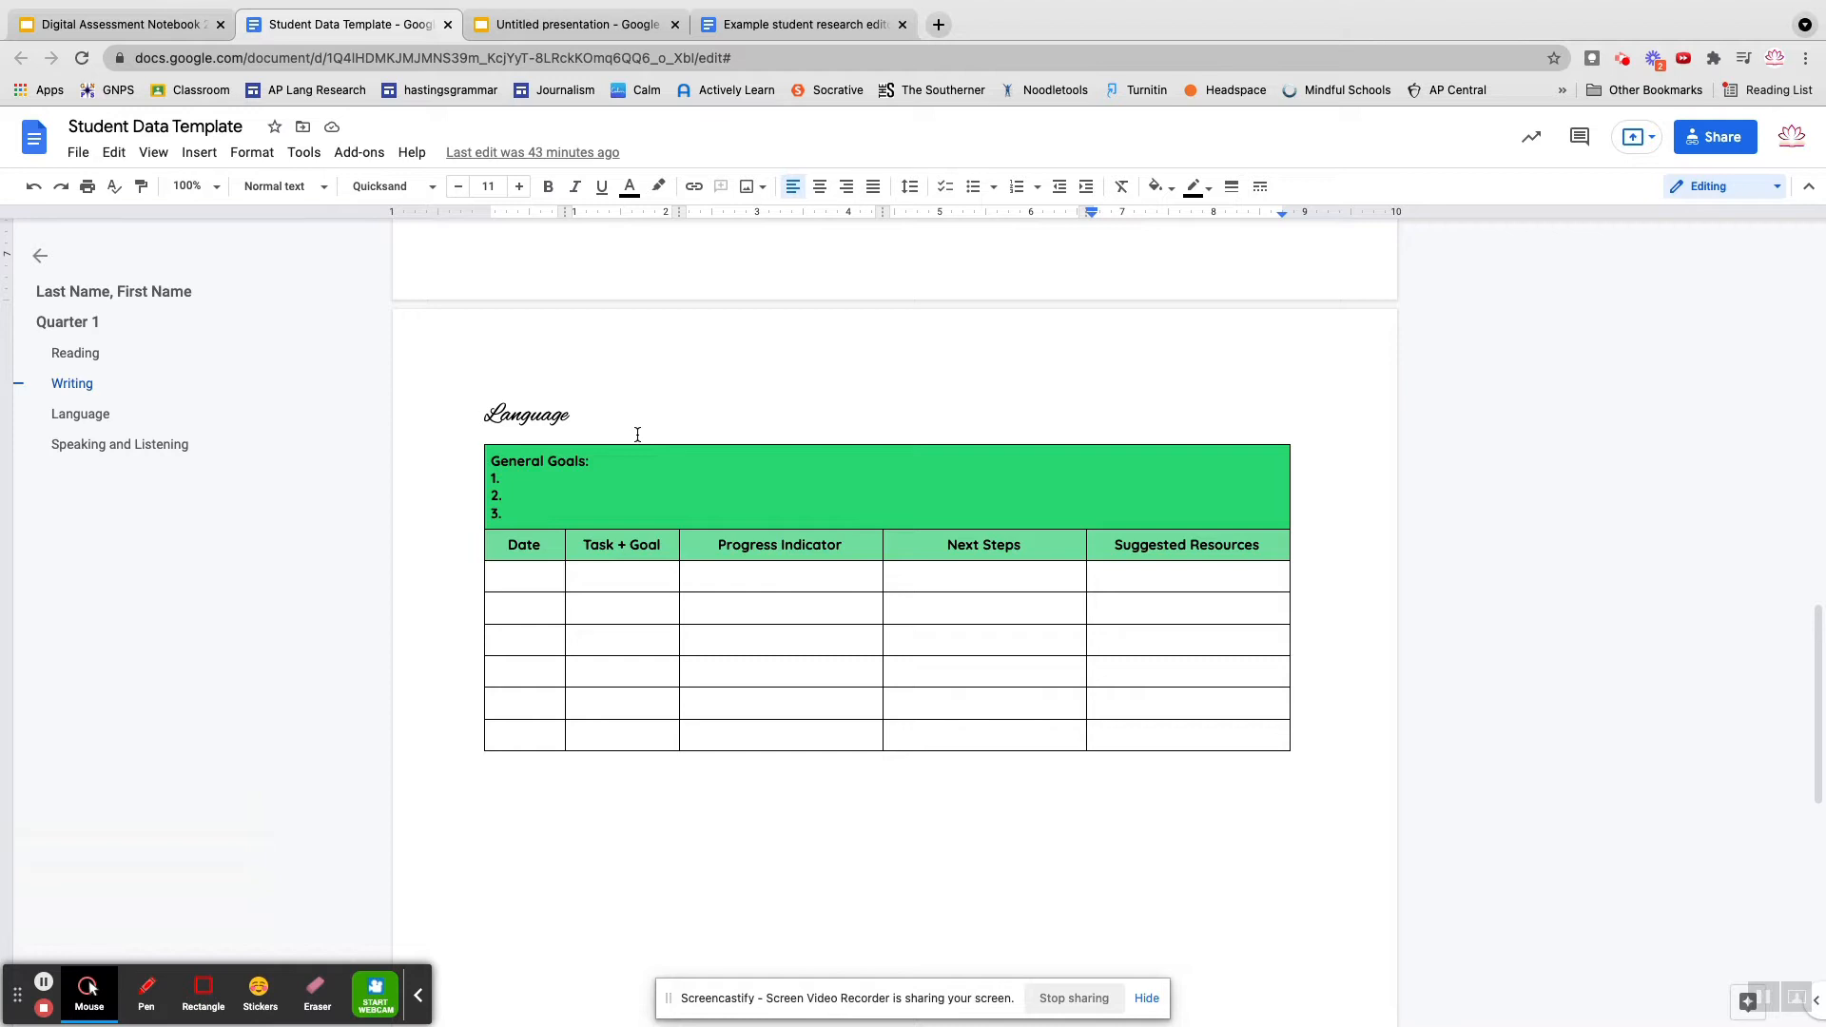
scroll(637, 435, "down", 9)
scroll(637, 435, "down", 1)
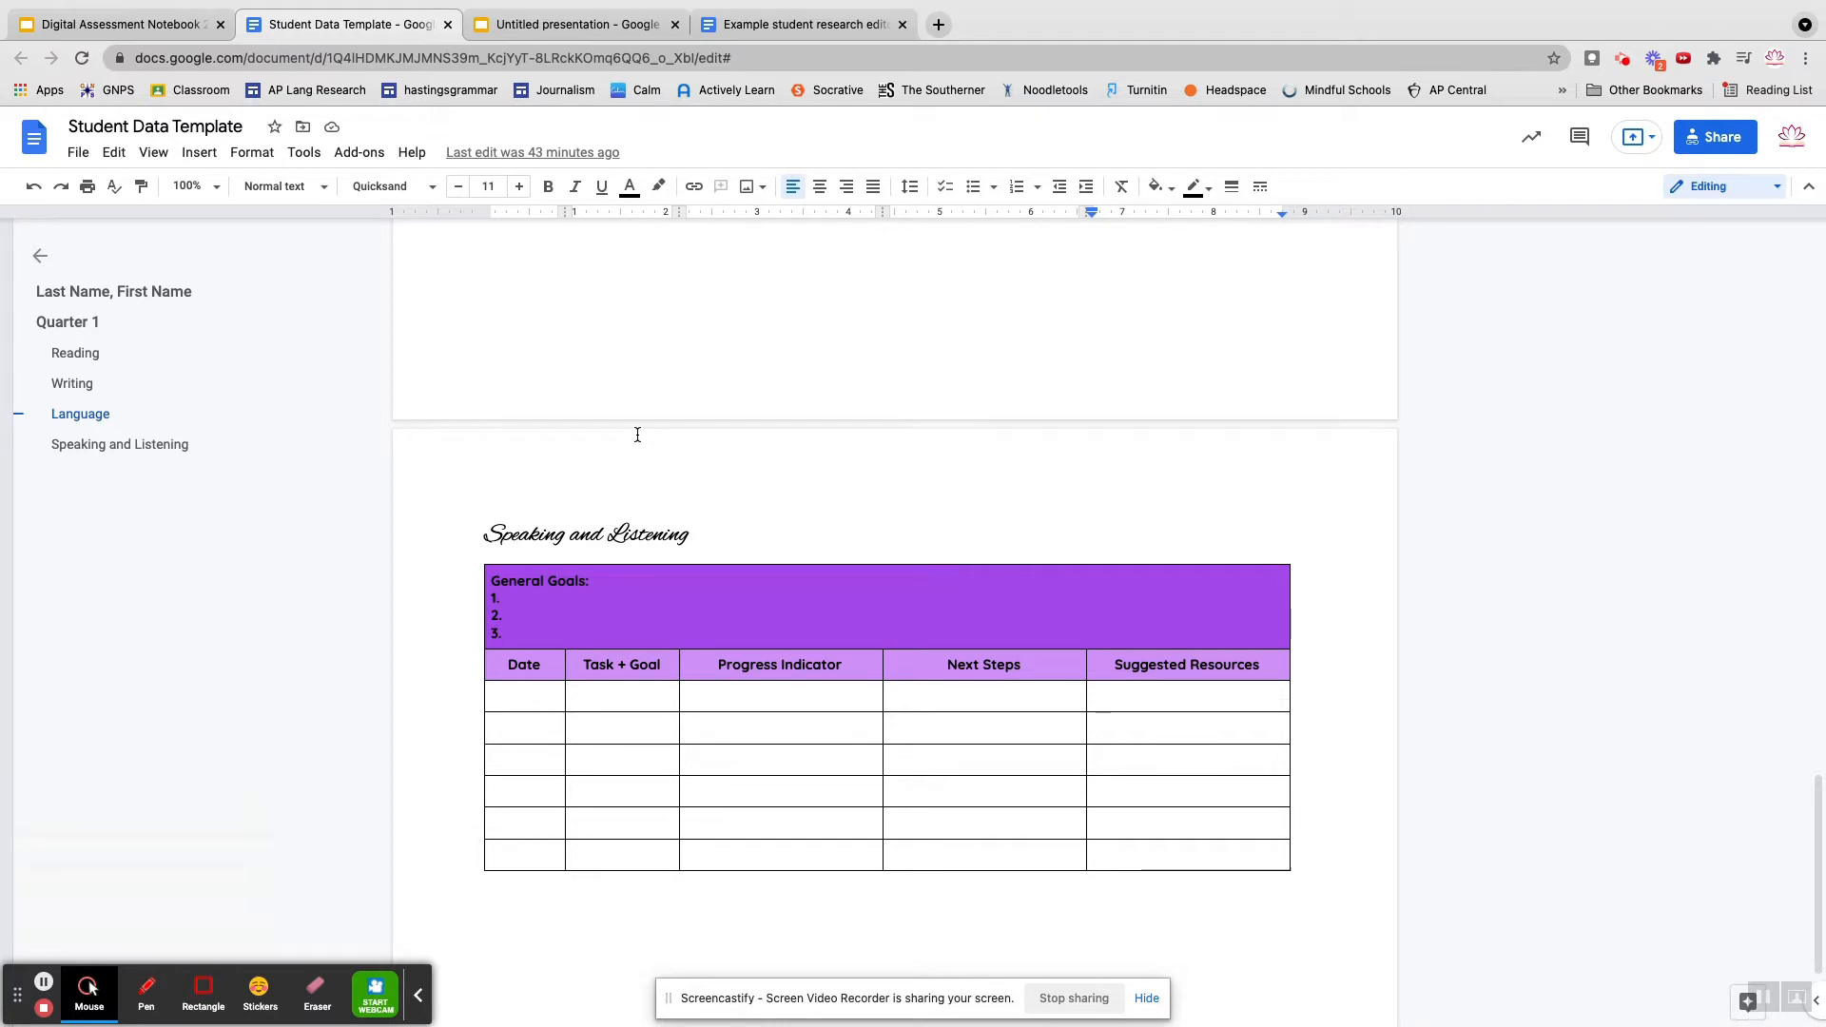
scroll(637, 435, "up", 20)
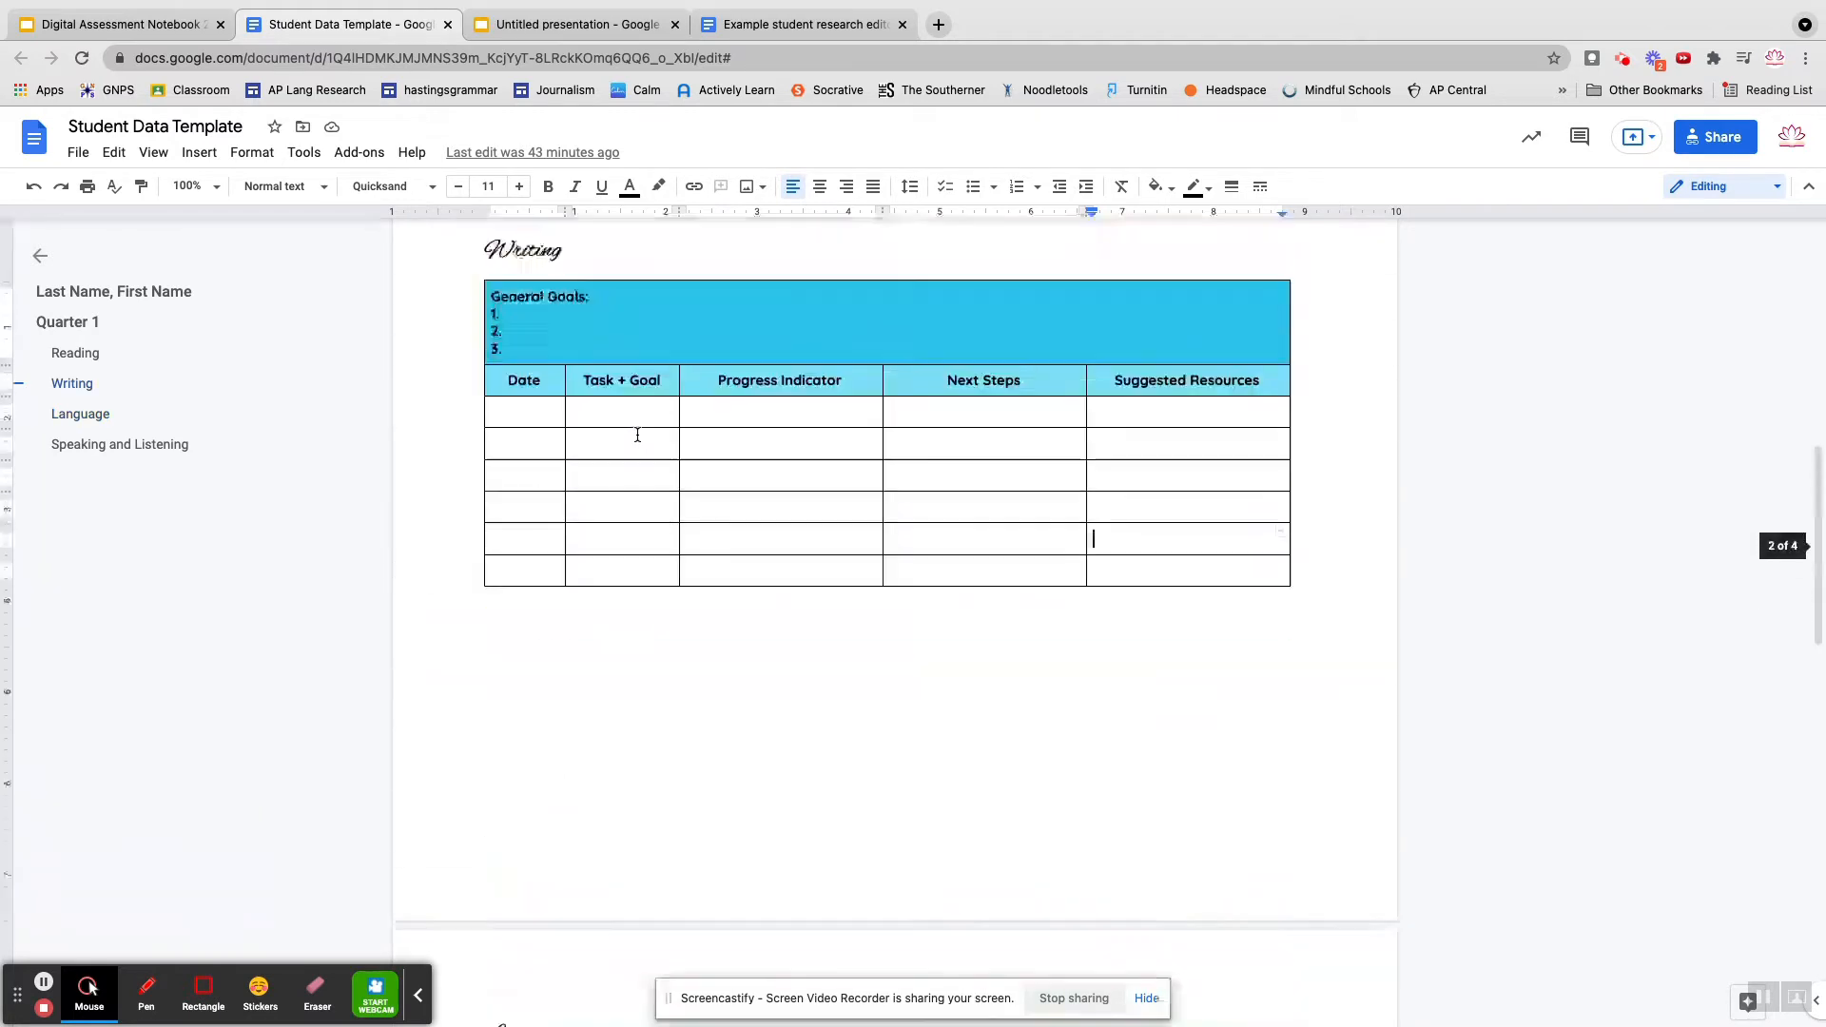
scroll(637, 435, "up", 10)
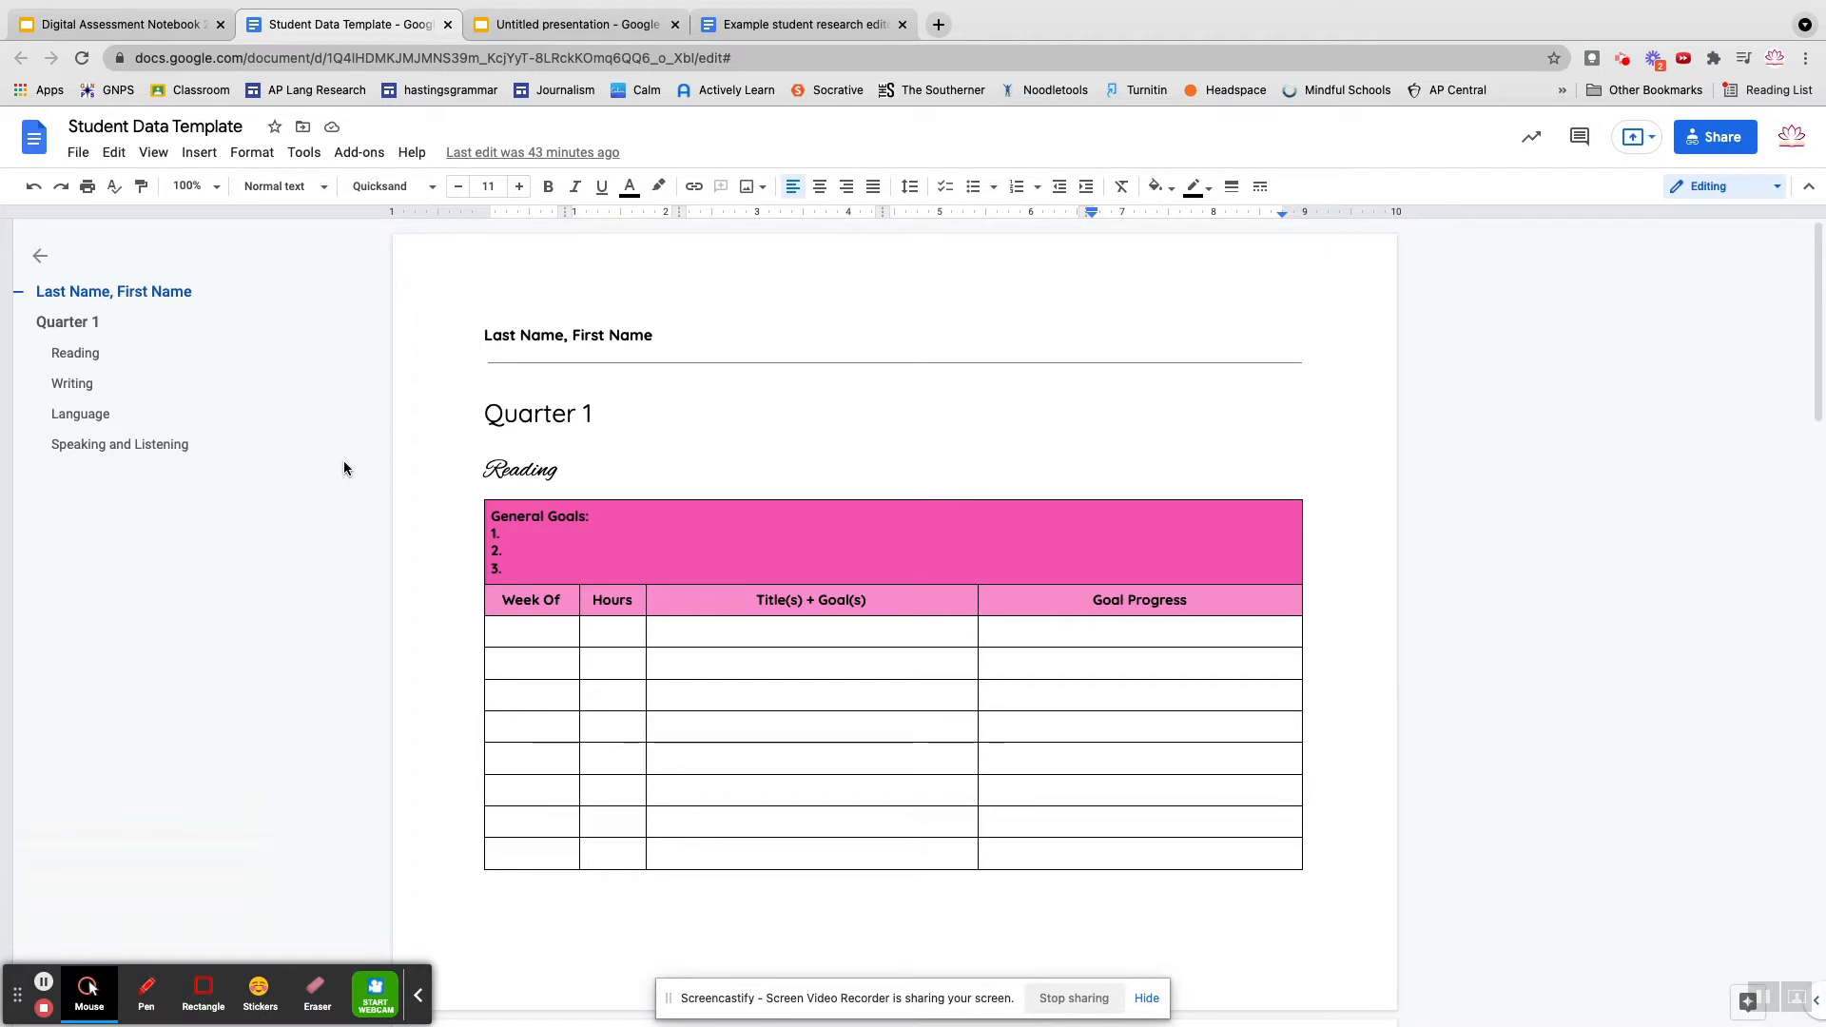
Step: Jump to the Reading, Language, and Speaking and Listening headings through the document outline, and check the outline's display option
left_click(543, 417)
left_click(464, 417)
left_click(522, 476)
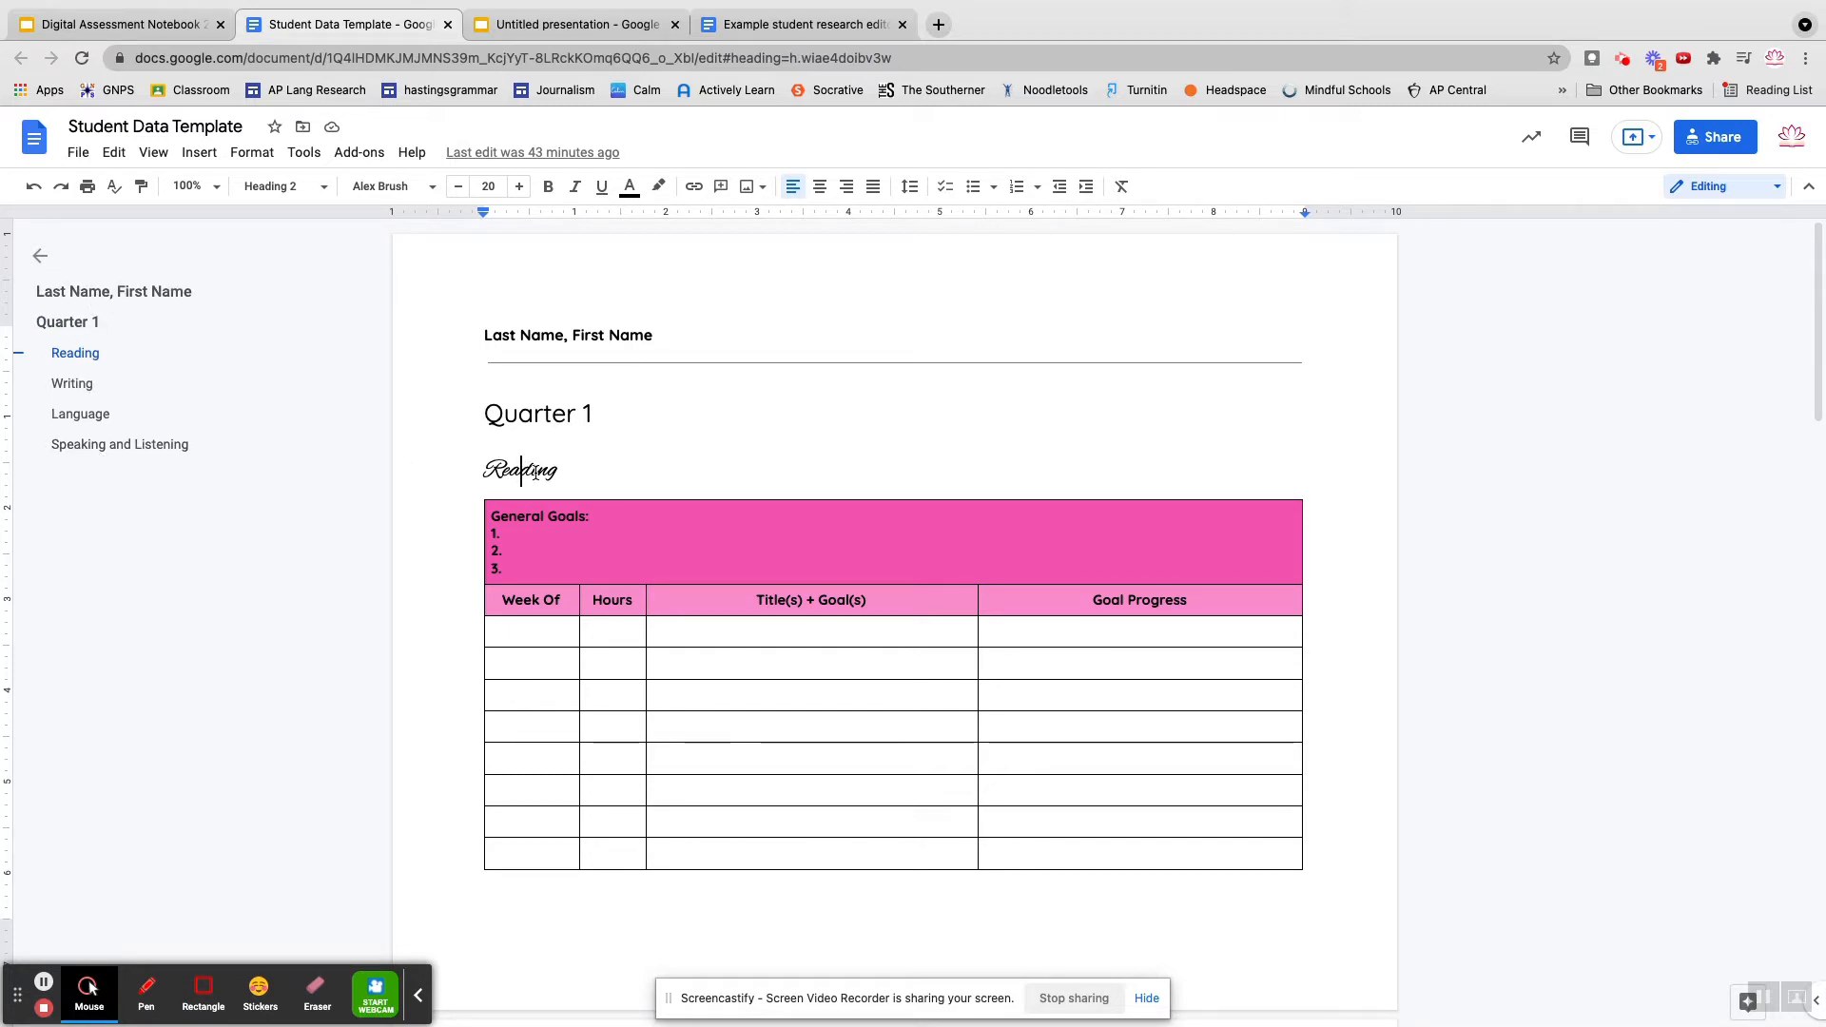
left_click(80, 354)
left_click(81, 414)
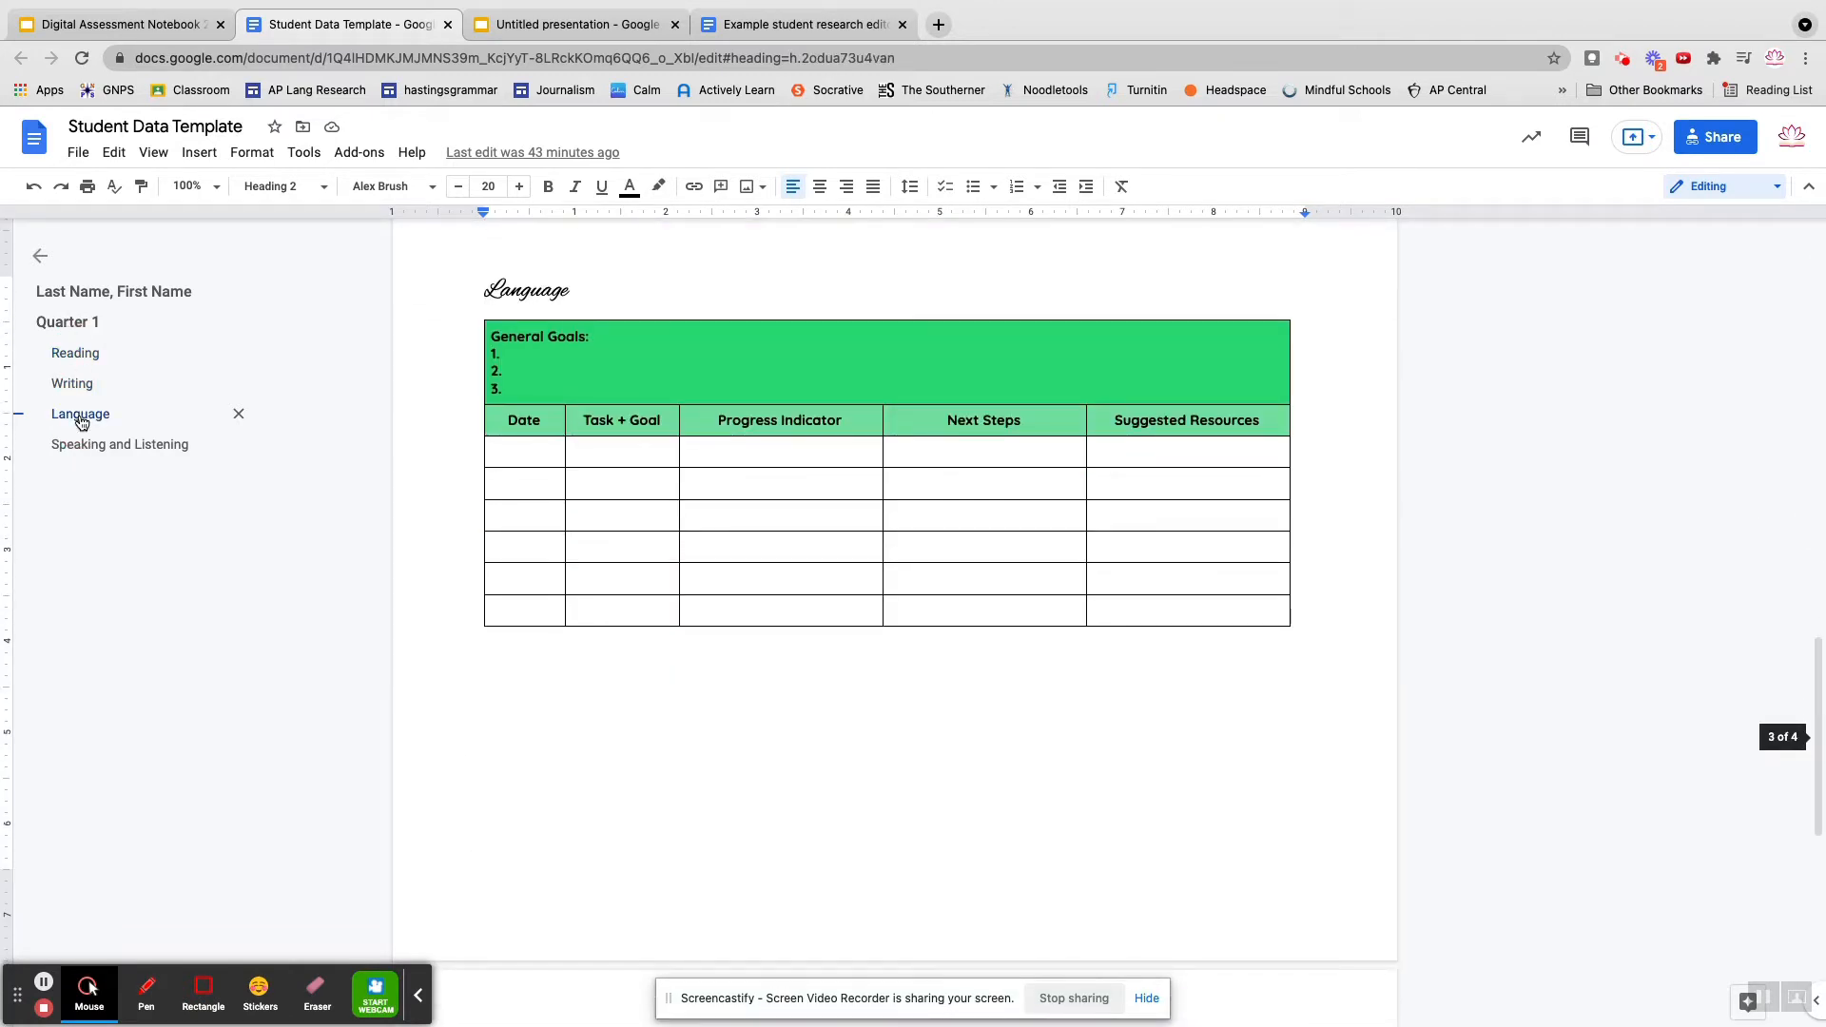
left_click(95, 445)
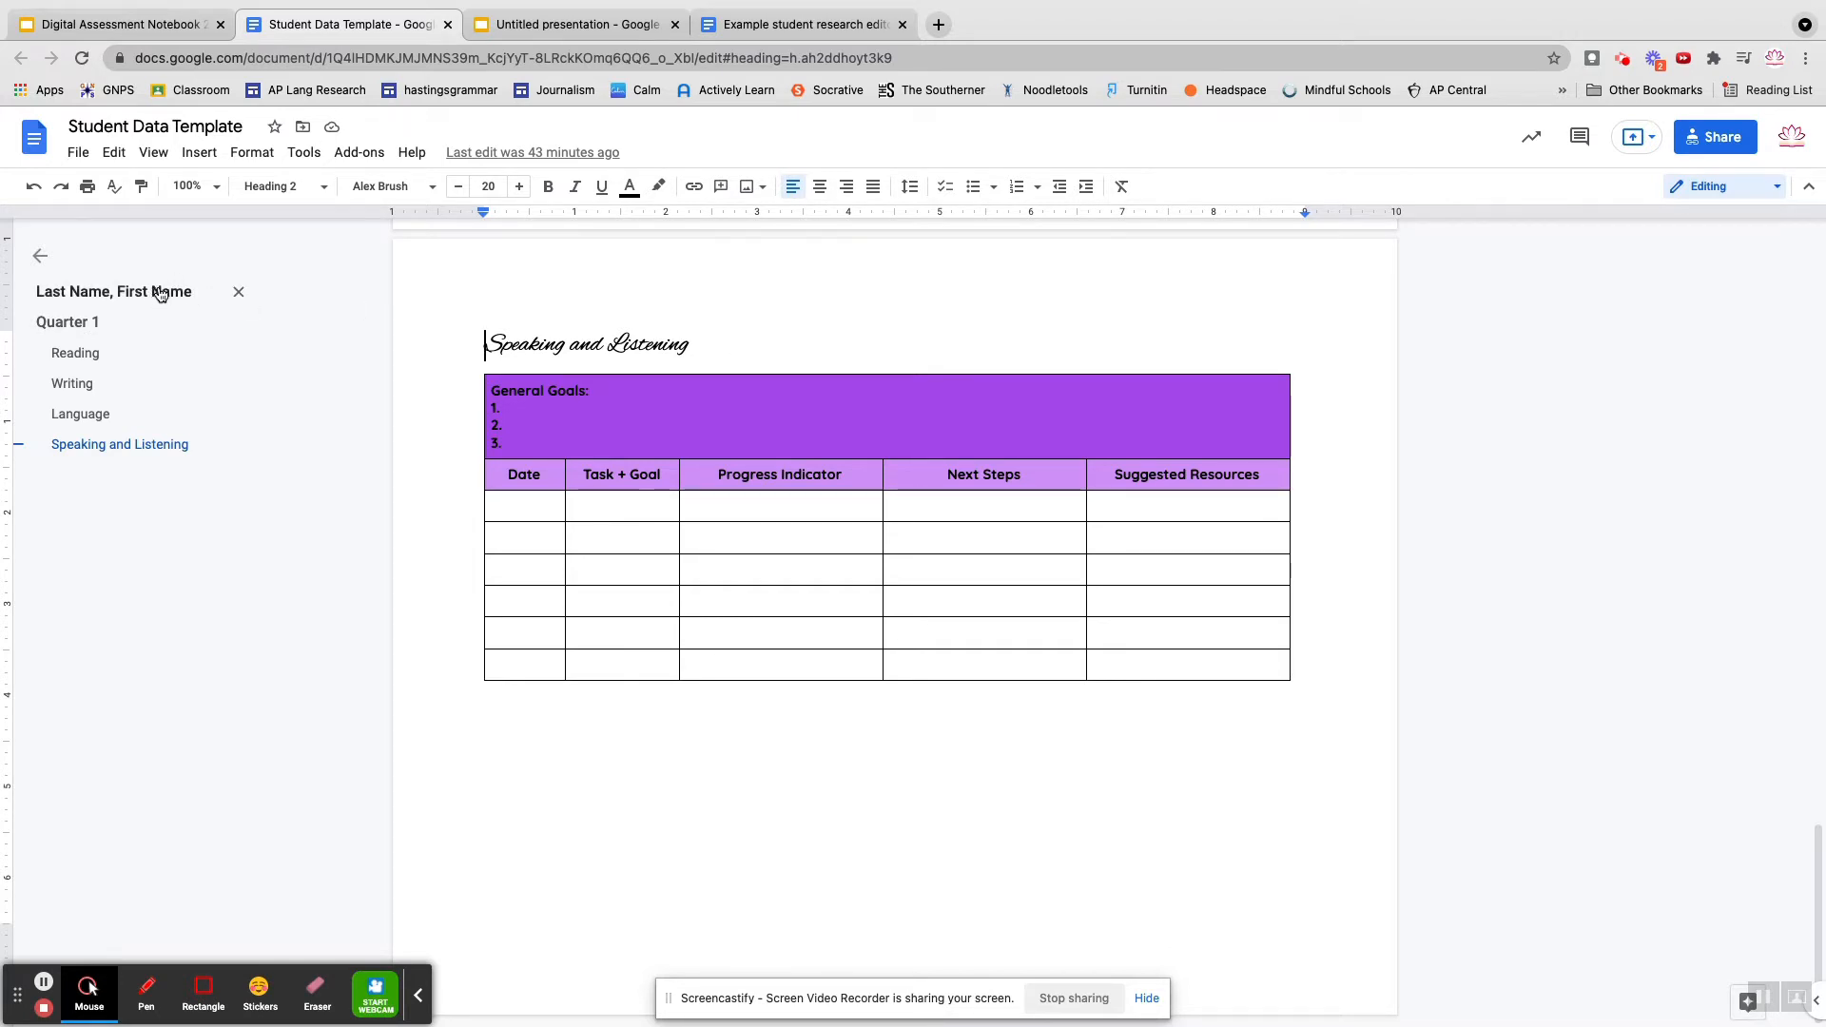
left_click(160, 155)
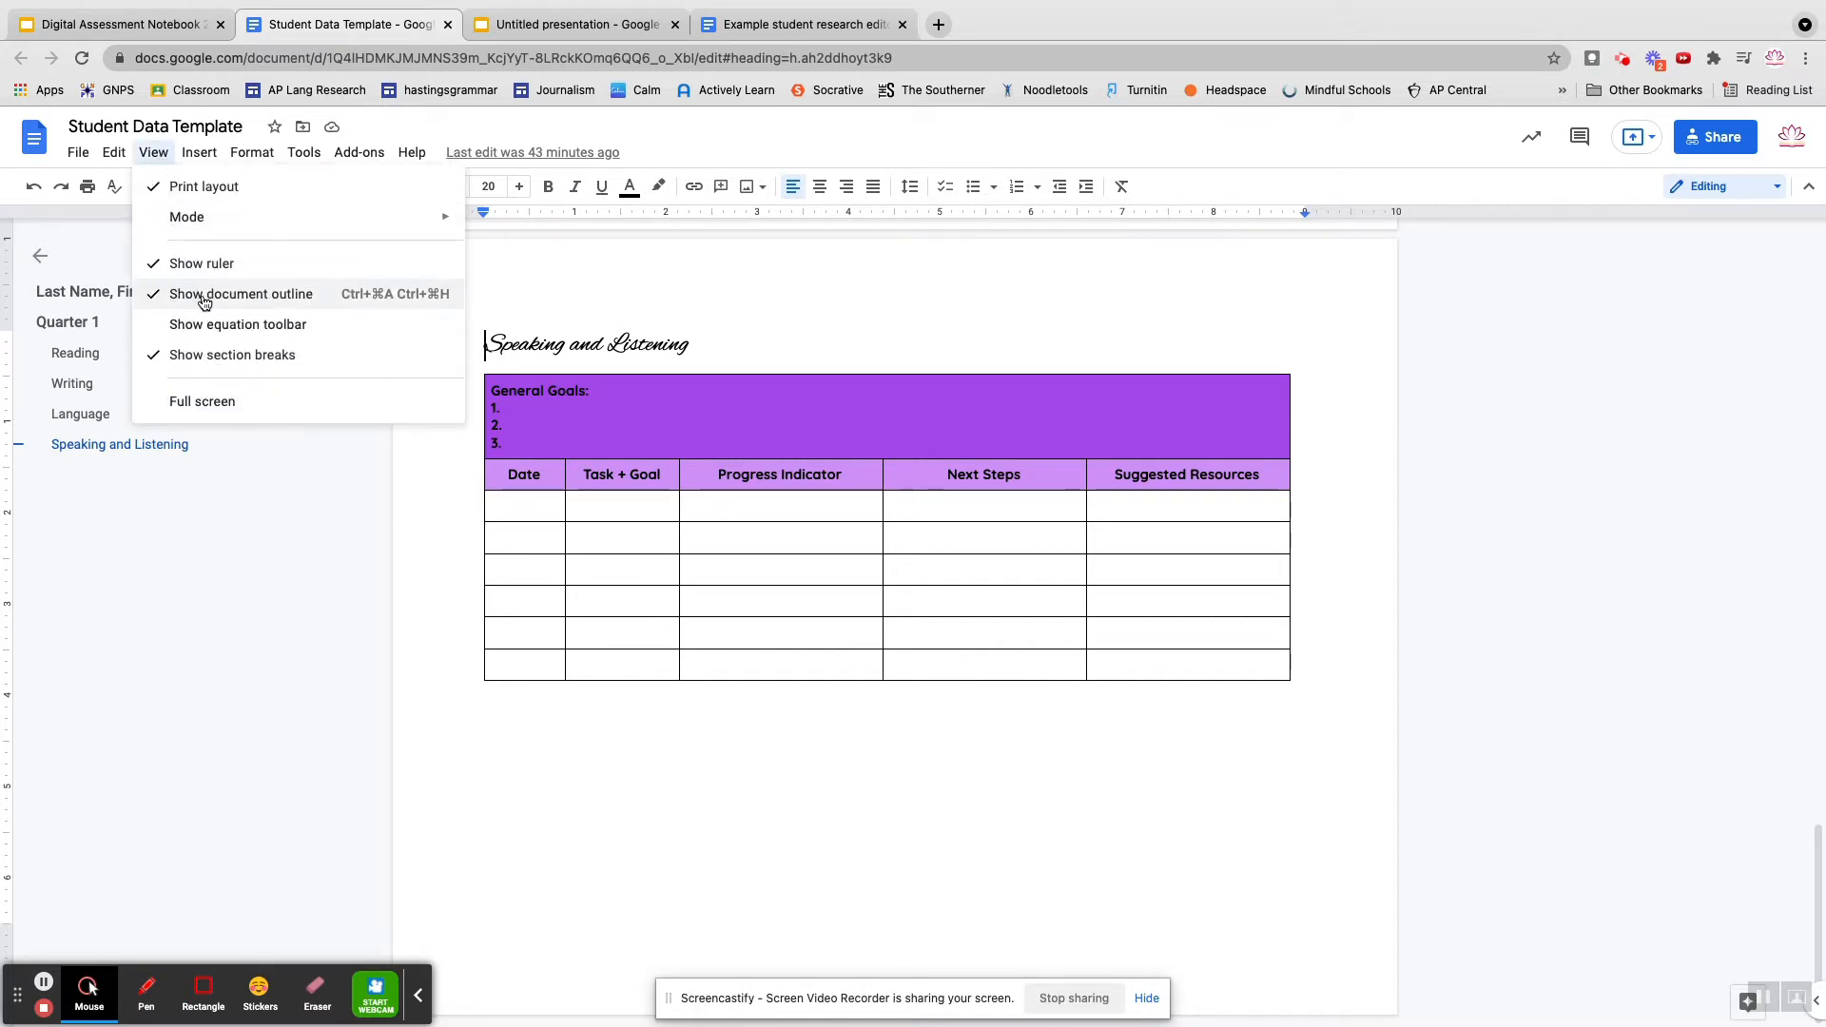
left_click(829, 277)
Step: Examine the Reading table's first row under Week Of, Hours, Title(s) + Goal(s) and Goal Progress
scroll(1018, 295, "up", 20)
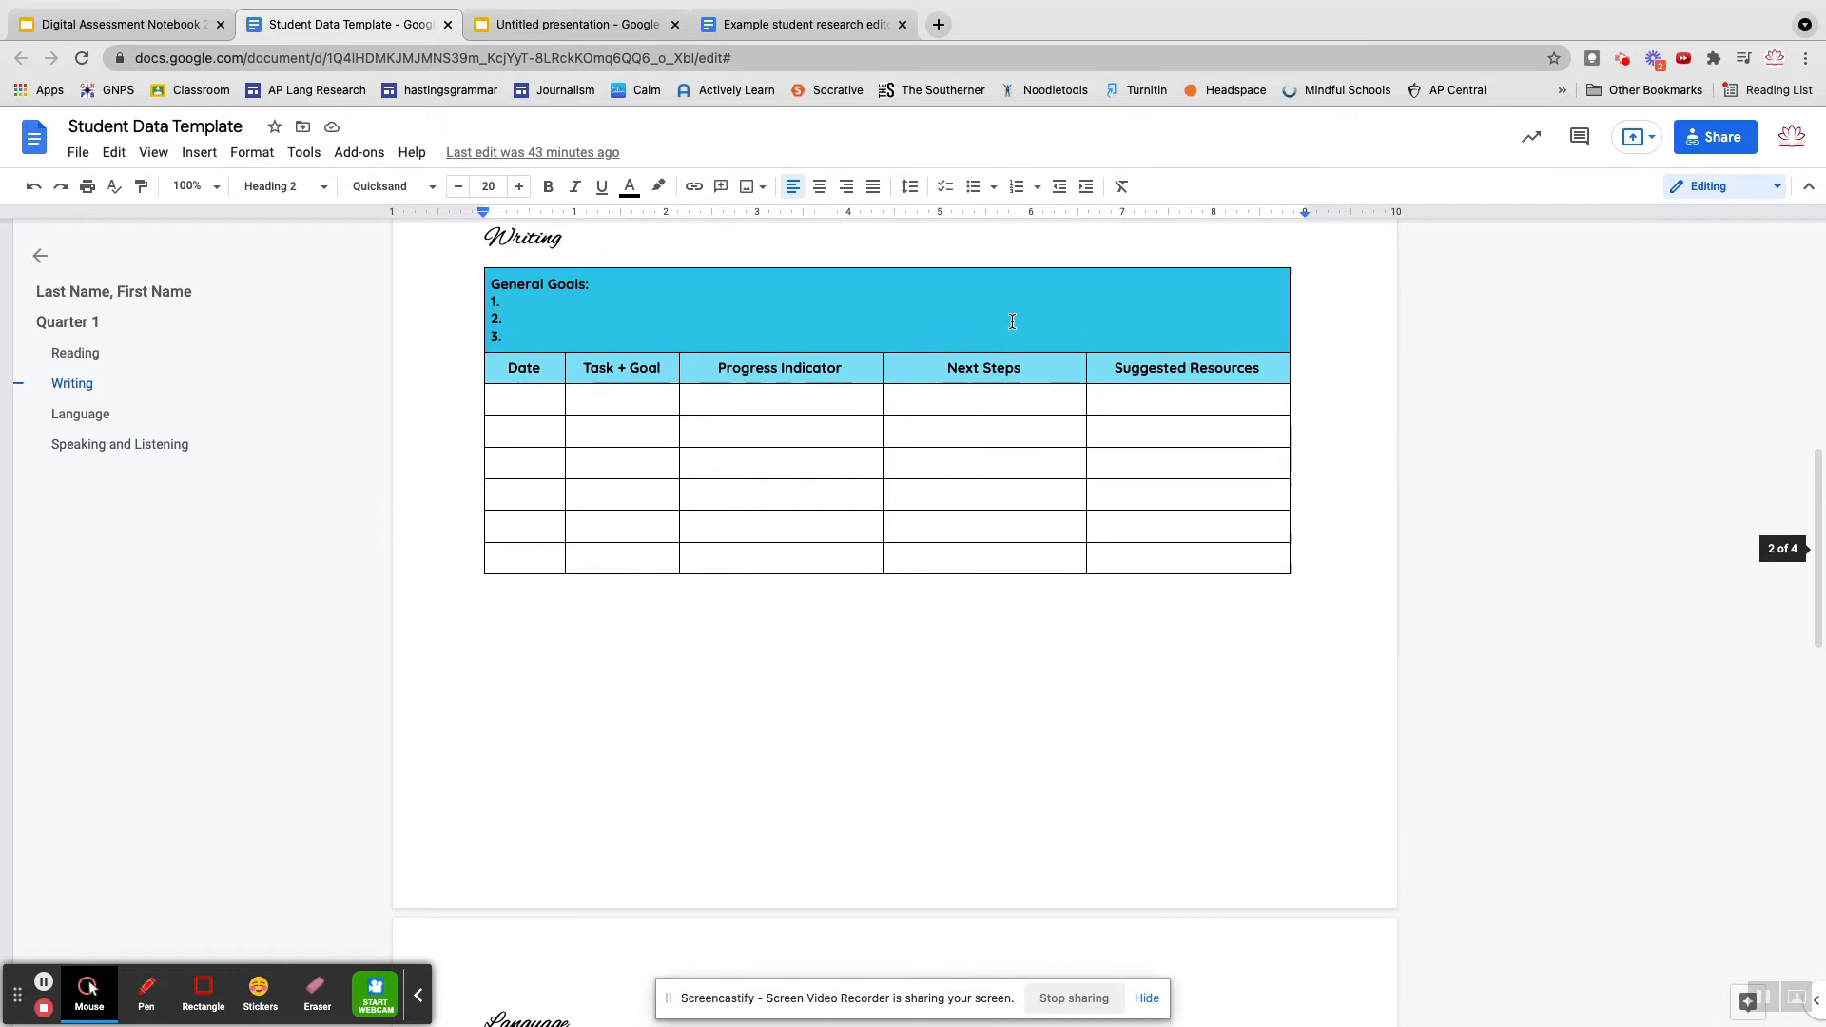
scroll(1012, 322, "up", 3)
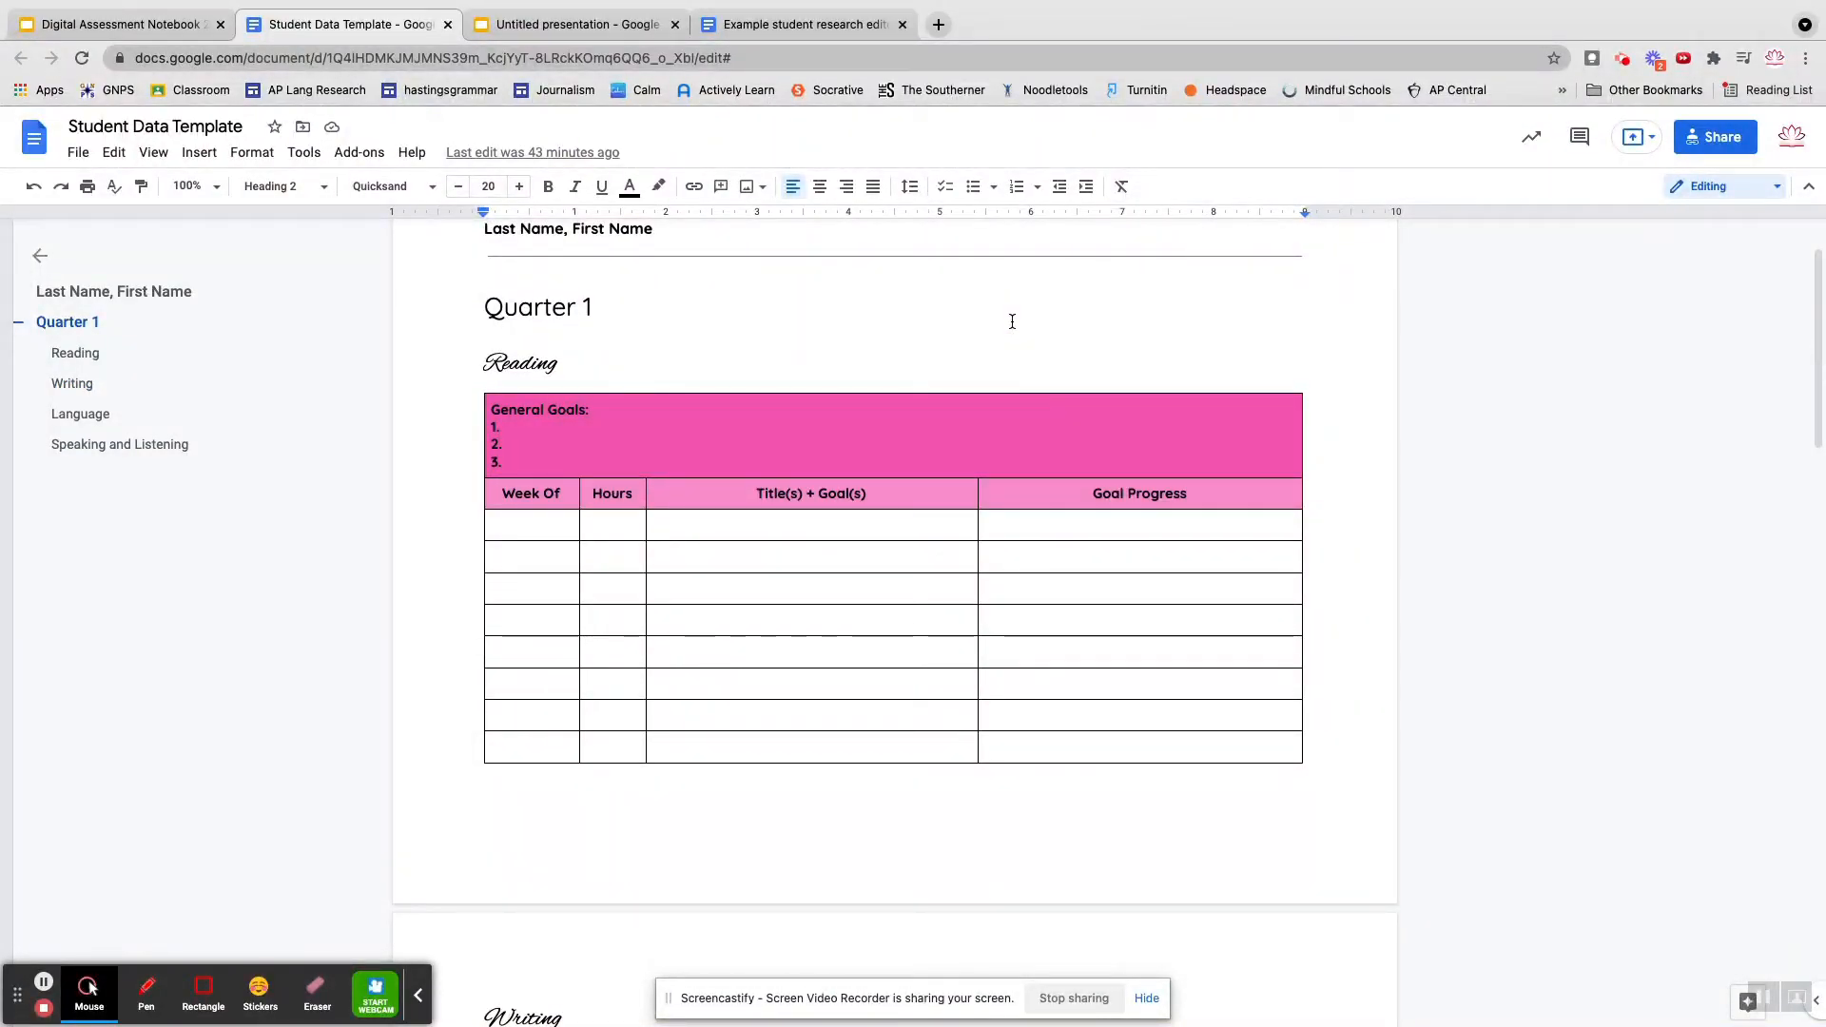
scroll(1012, 321, "down", 1)
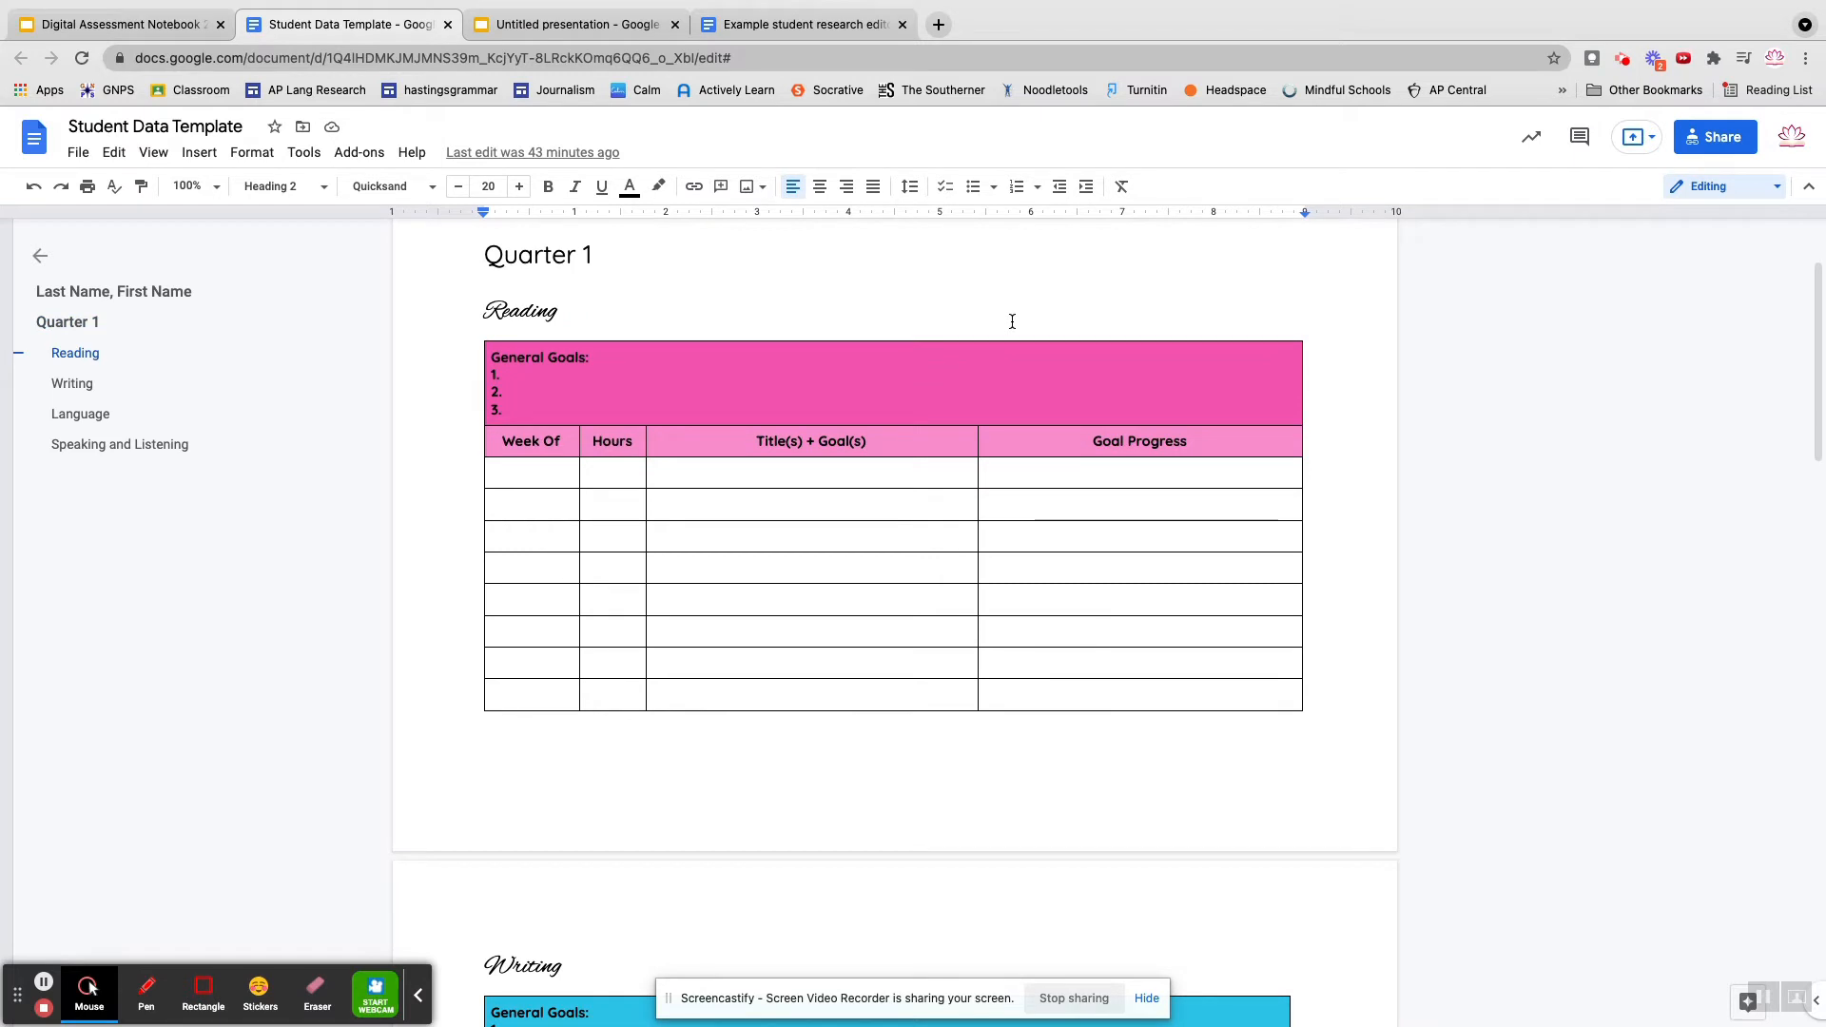
scroll(1012, 321, "down", 1)
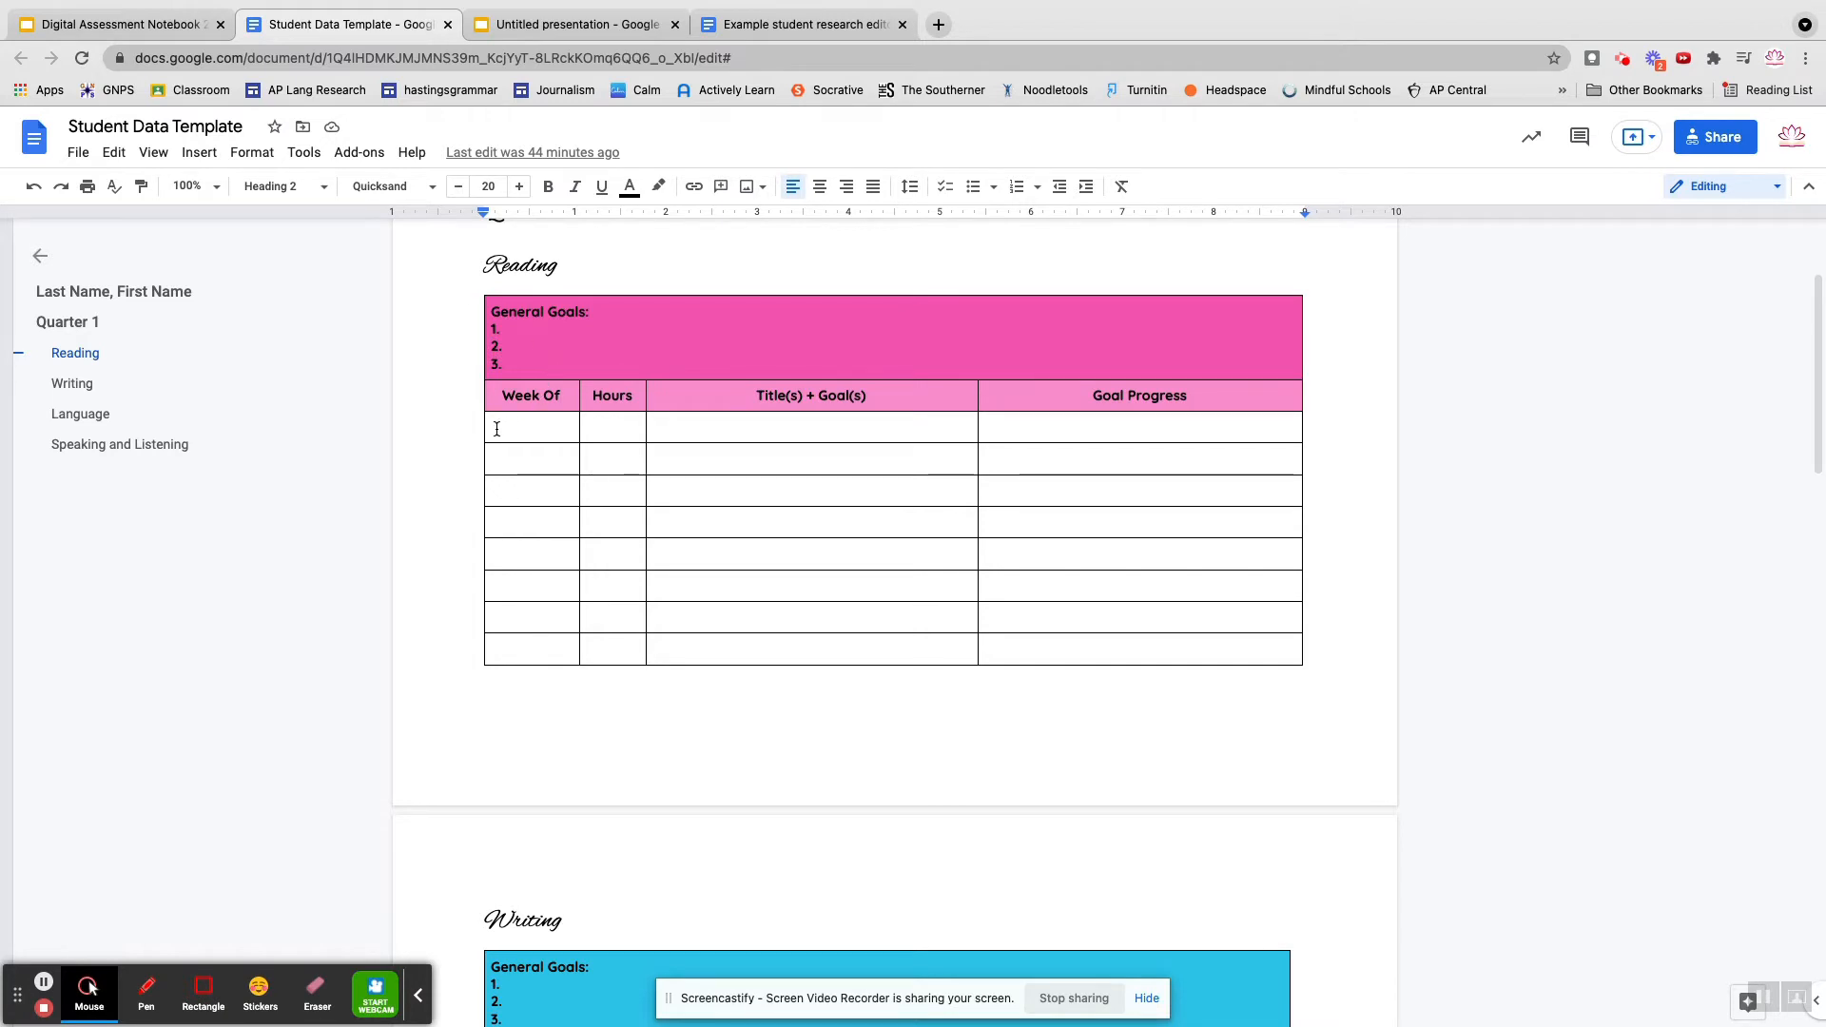
left_click_drag(496, 429, 547, 429)
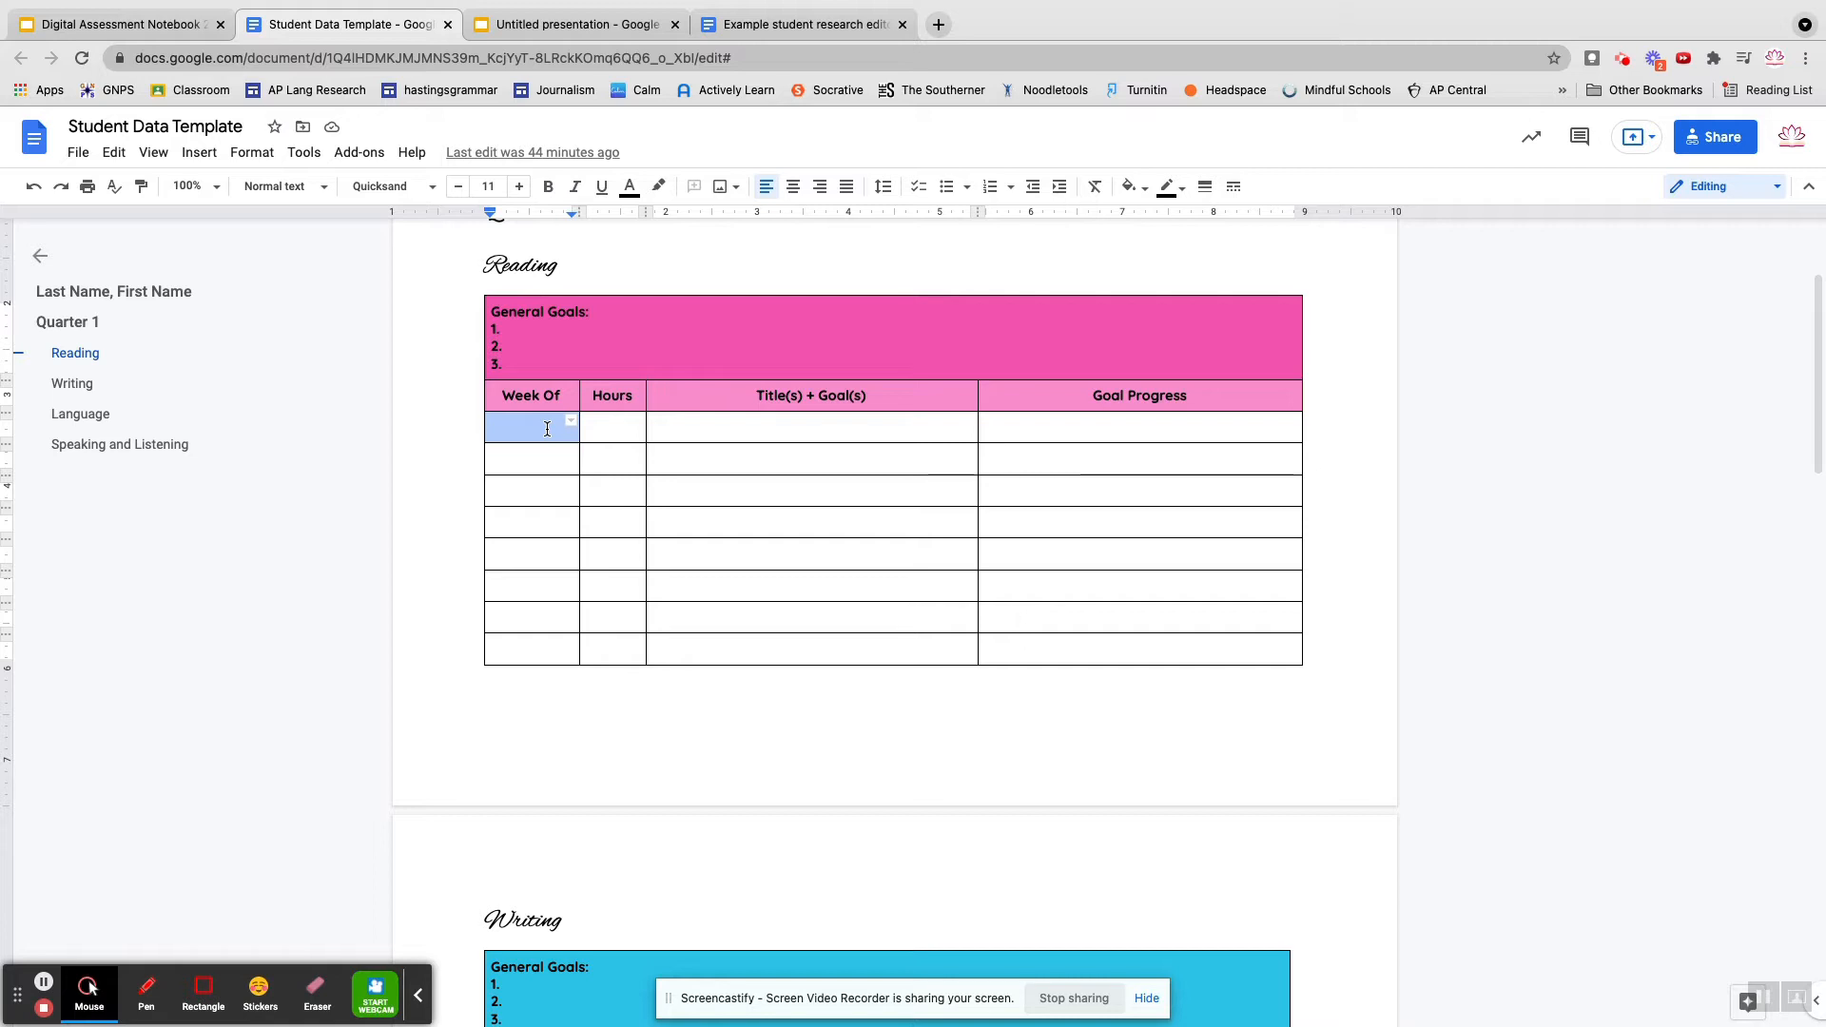
left_click(616, 424)
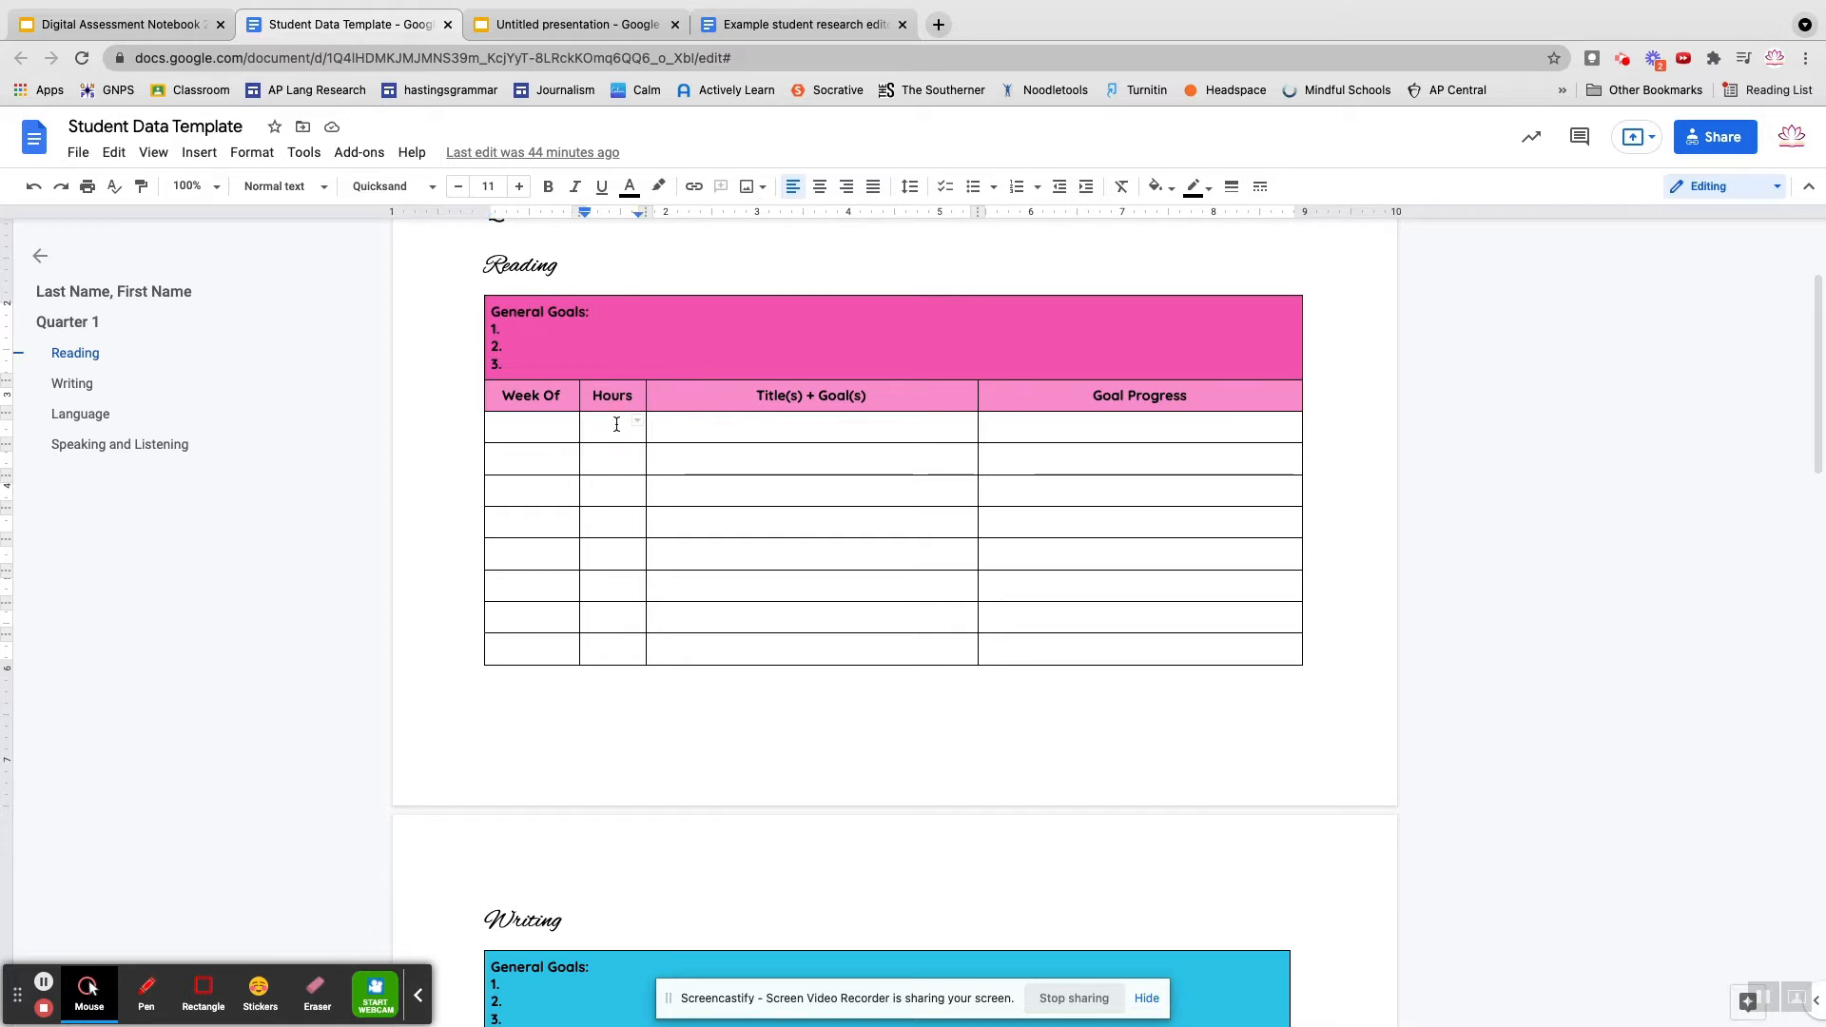
left_click(697, 428)
left_click(703, 435)
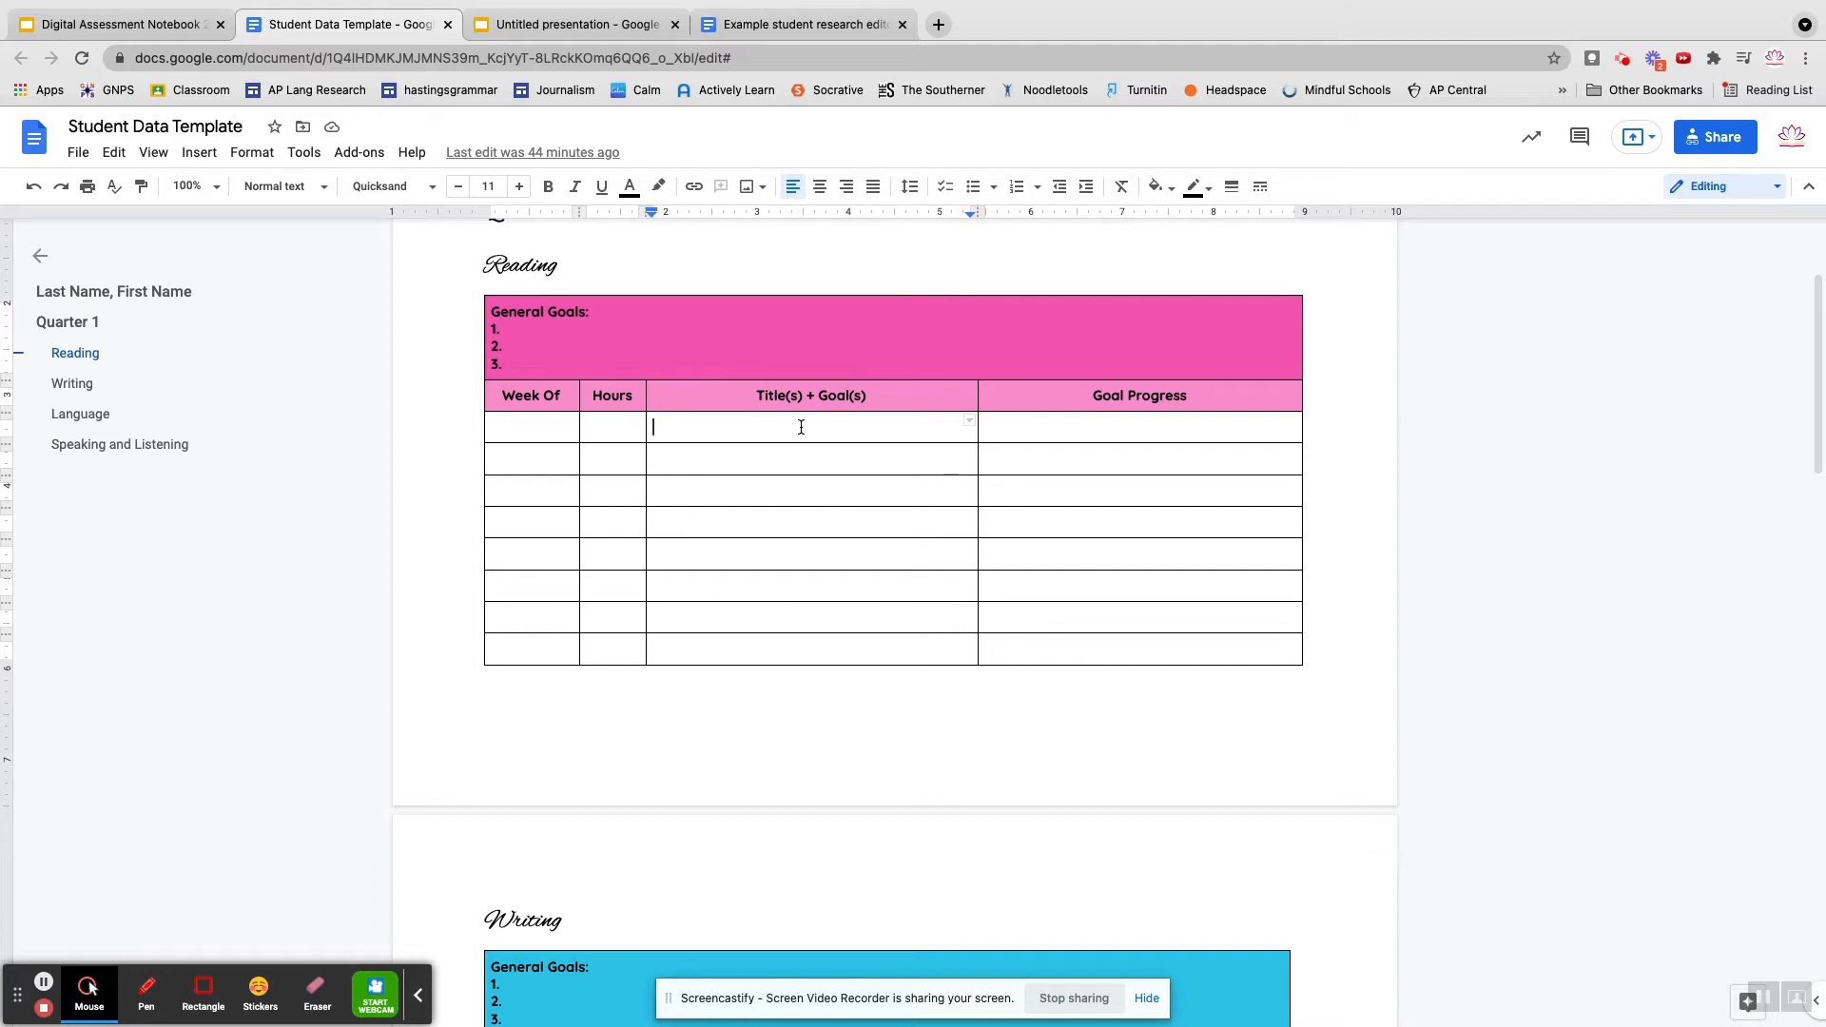
double_click(1063, 432)
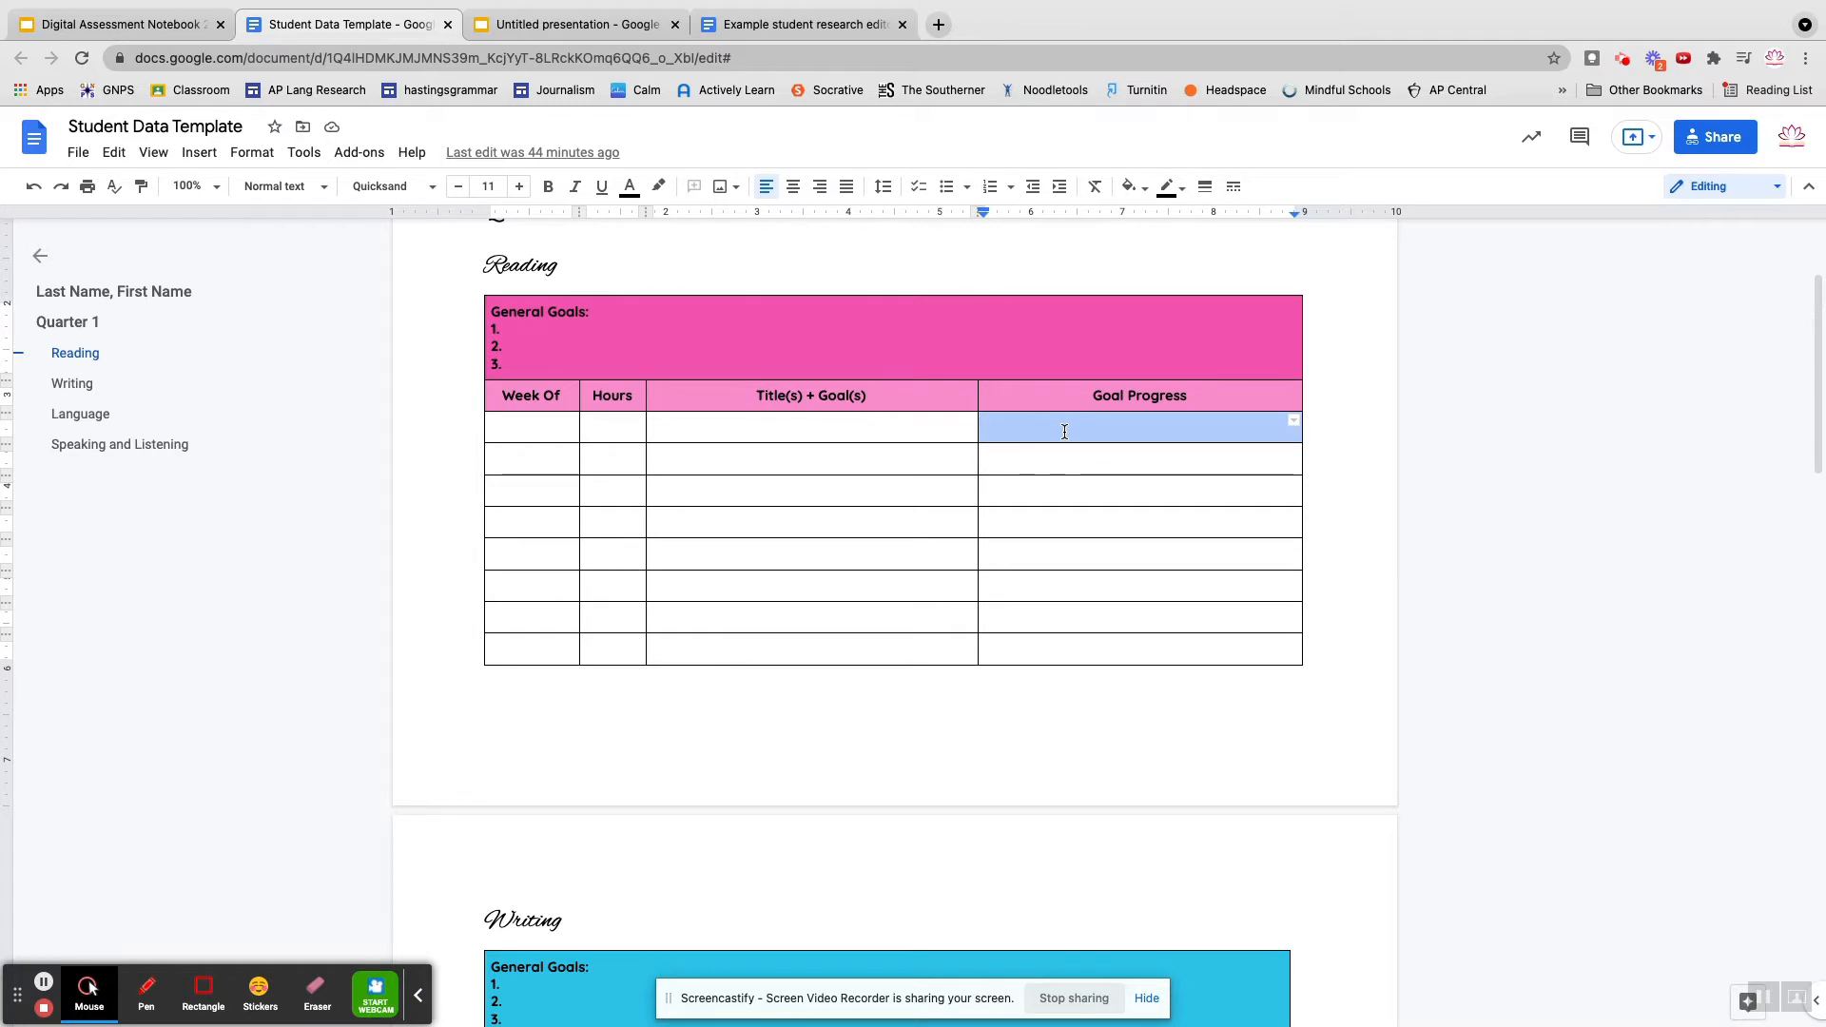
double_click(874, 429)
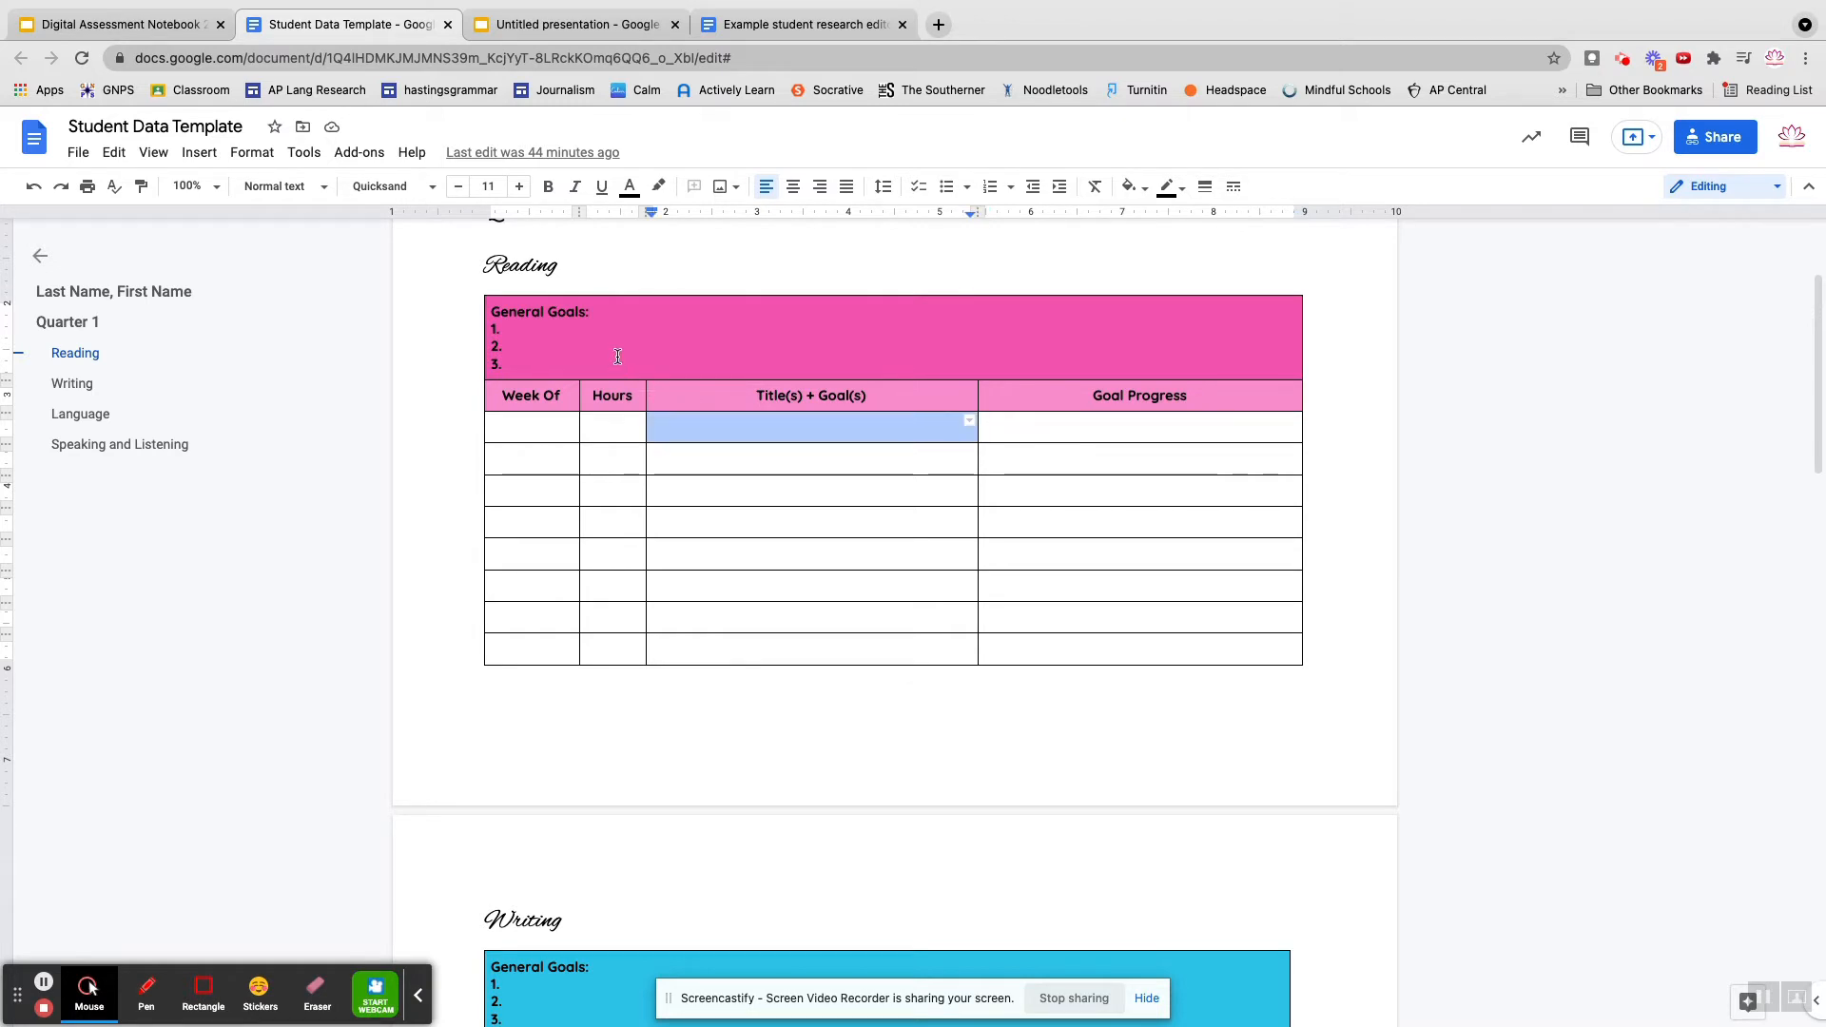
left_click(518, 427)
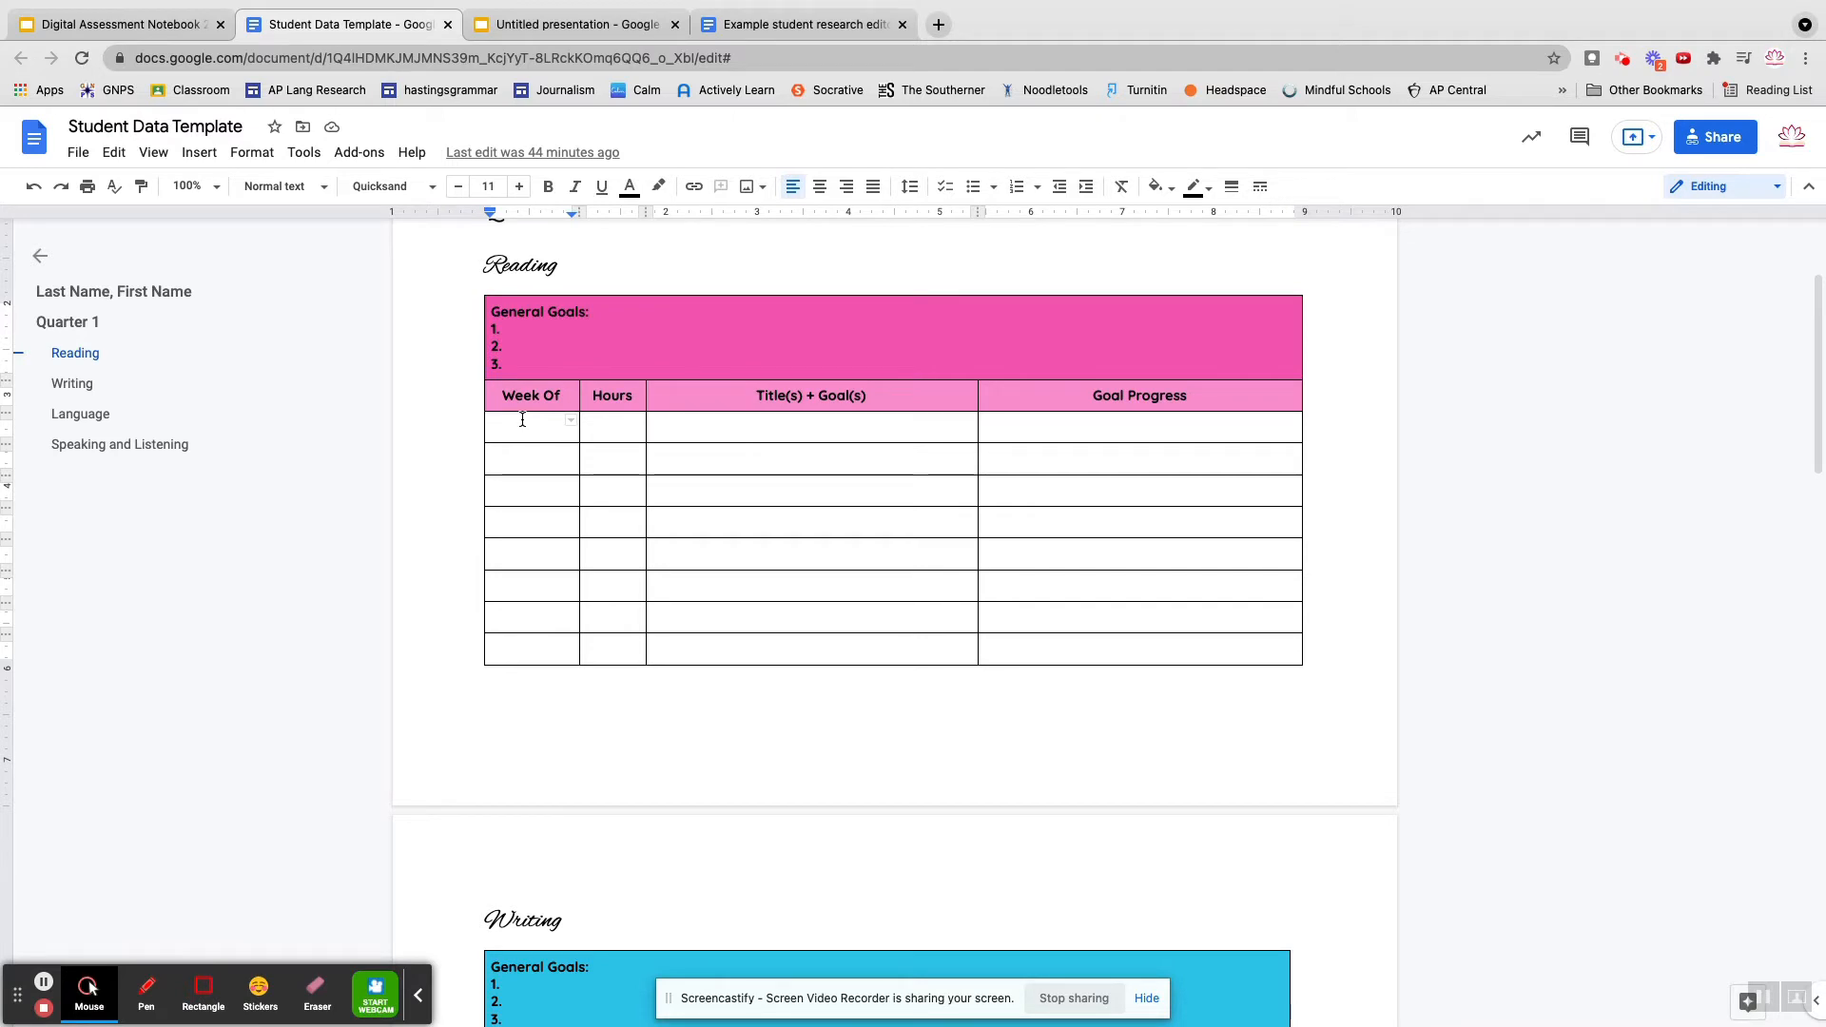
Step: Enter "Research draft" in the first Task + Goal cell of the Writing table
scroll(894, 584, "down", 5)
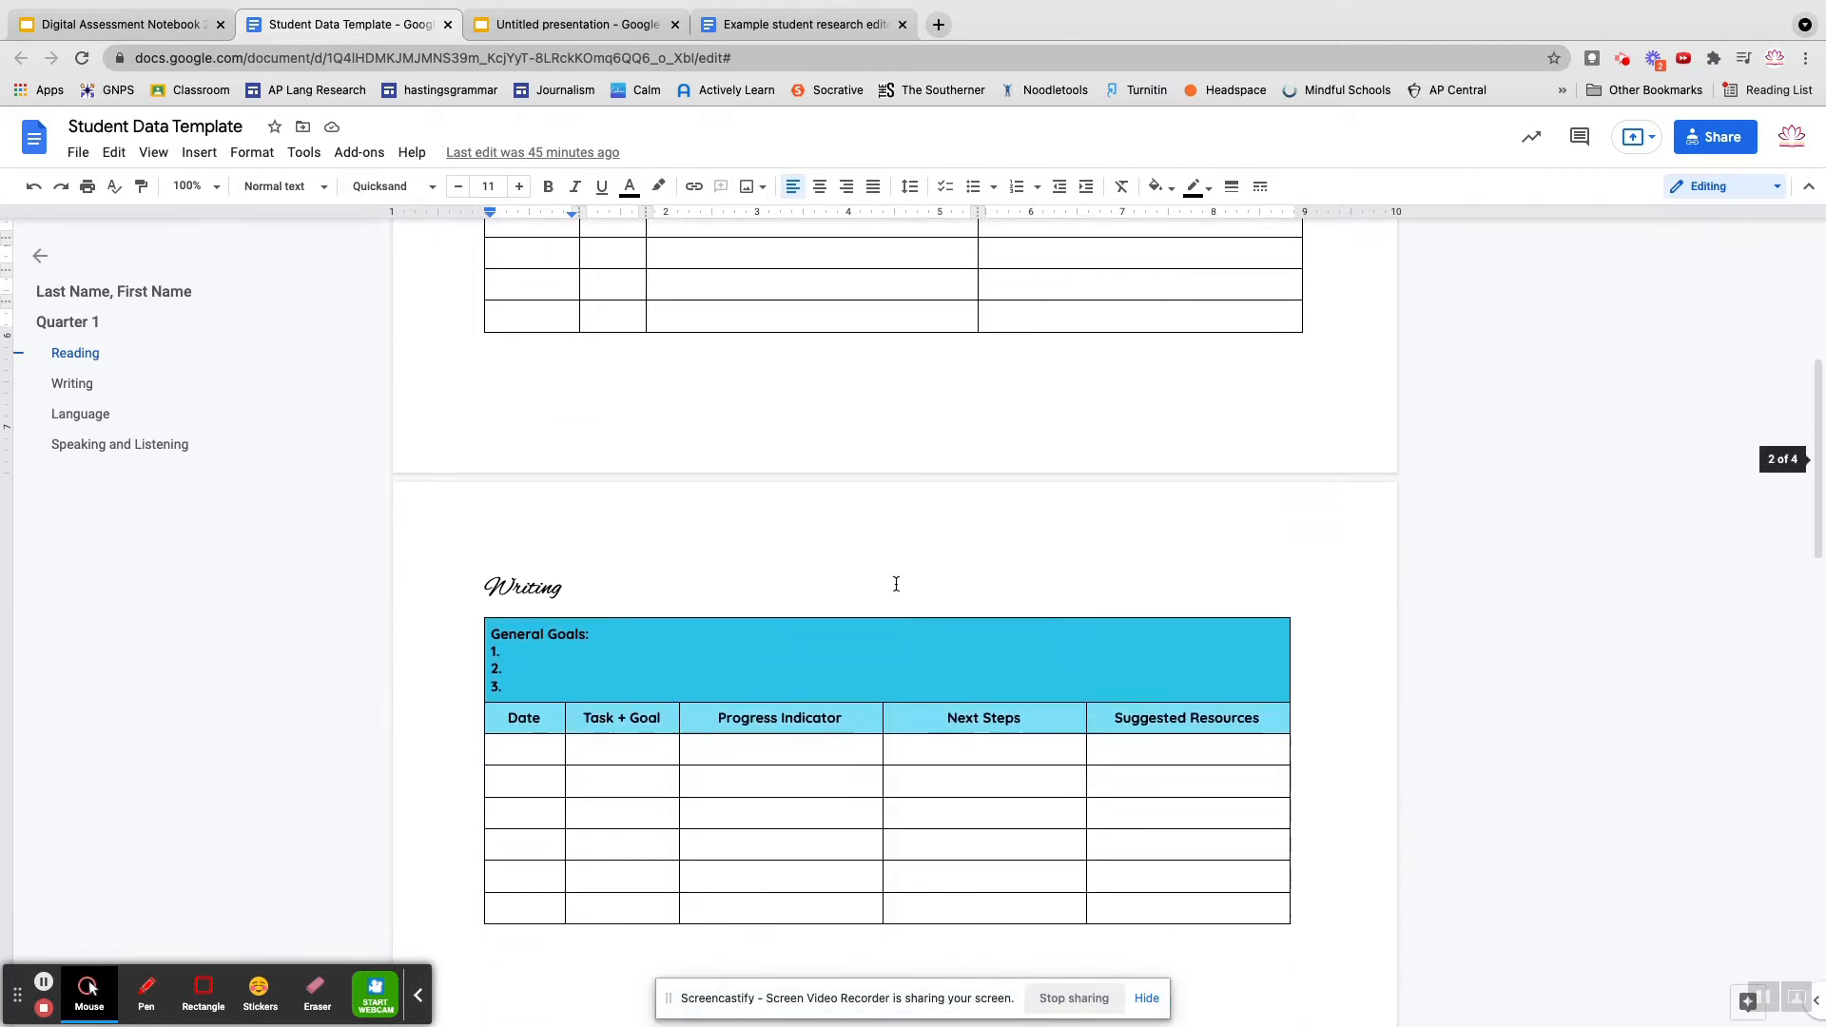
scroll(896, 584, "down", 1)
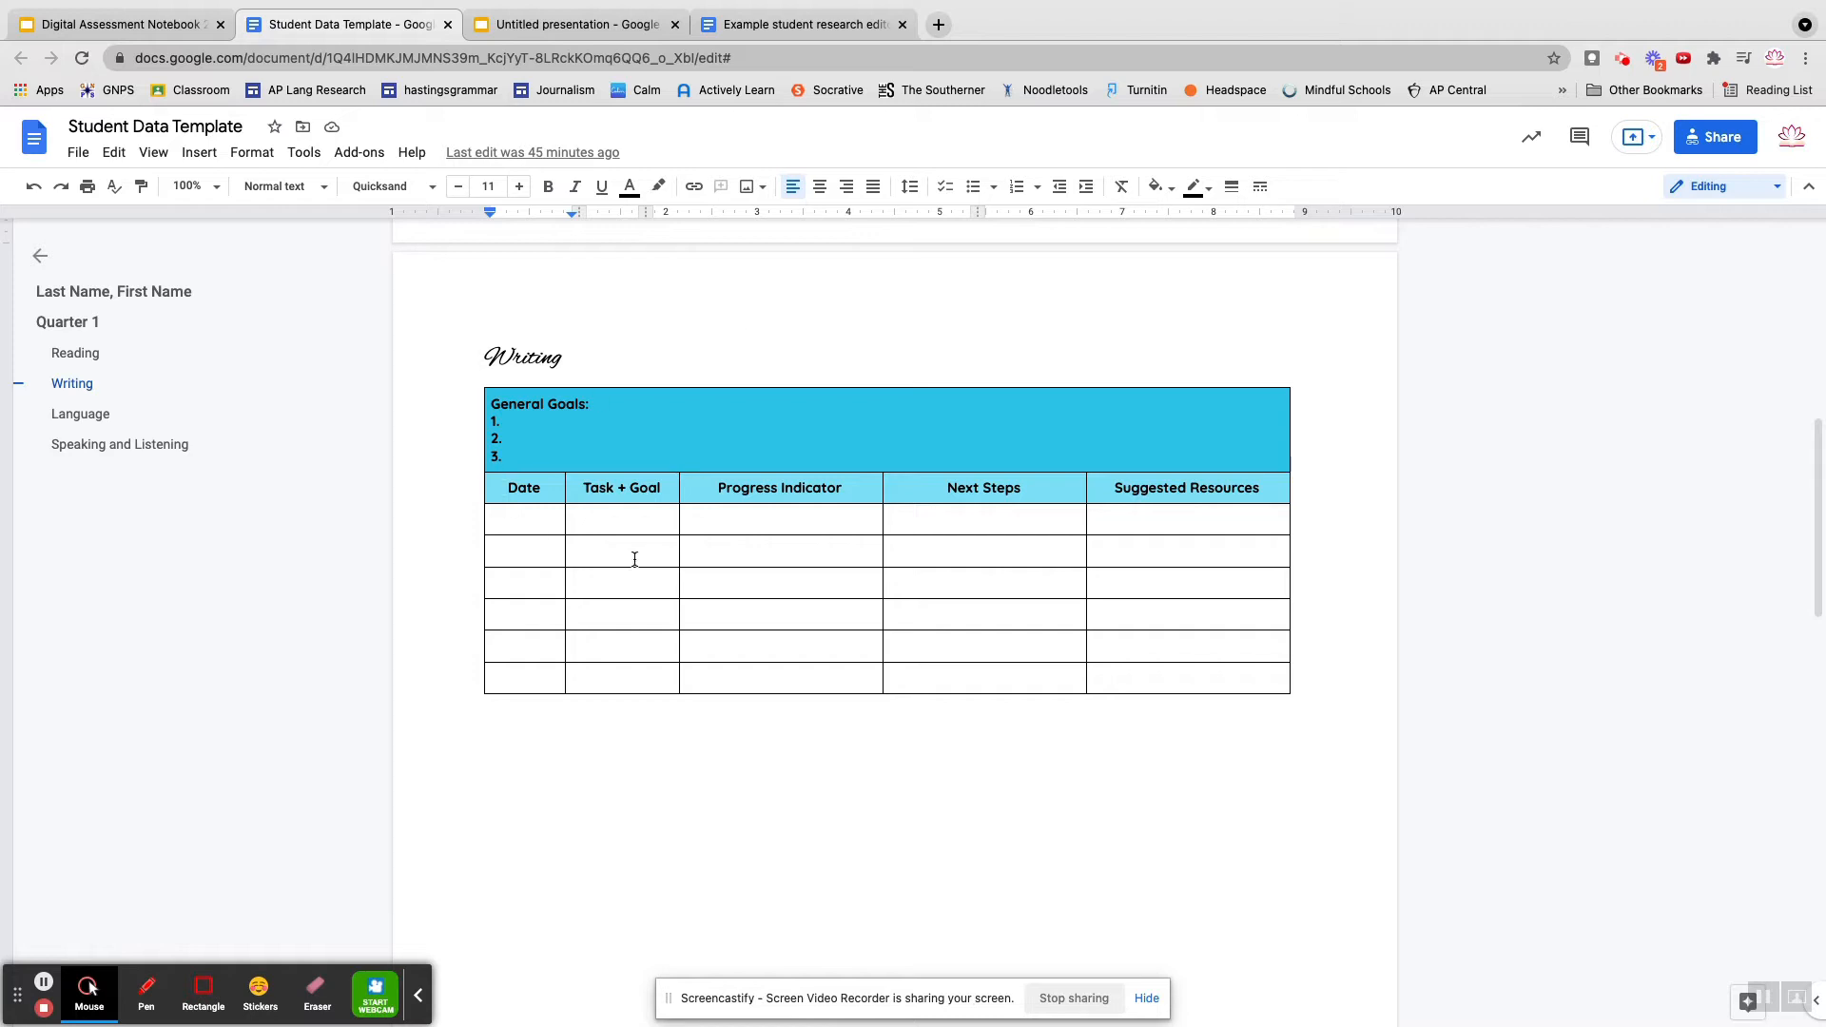
double_click(616, 519)
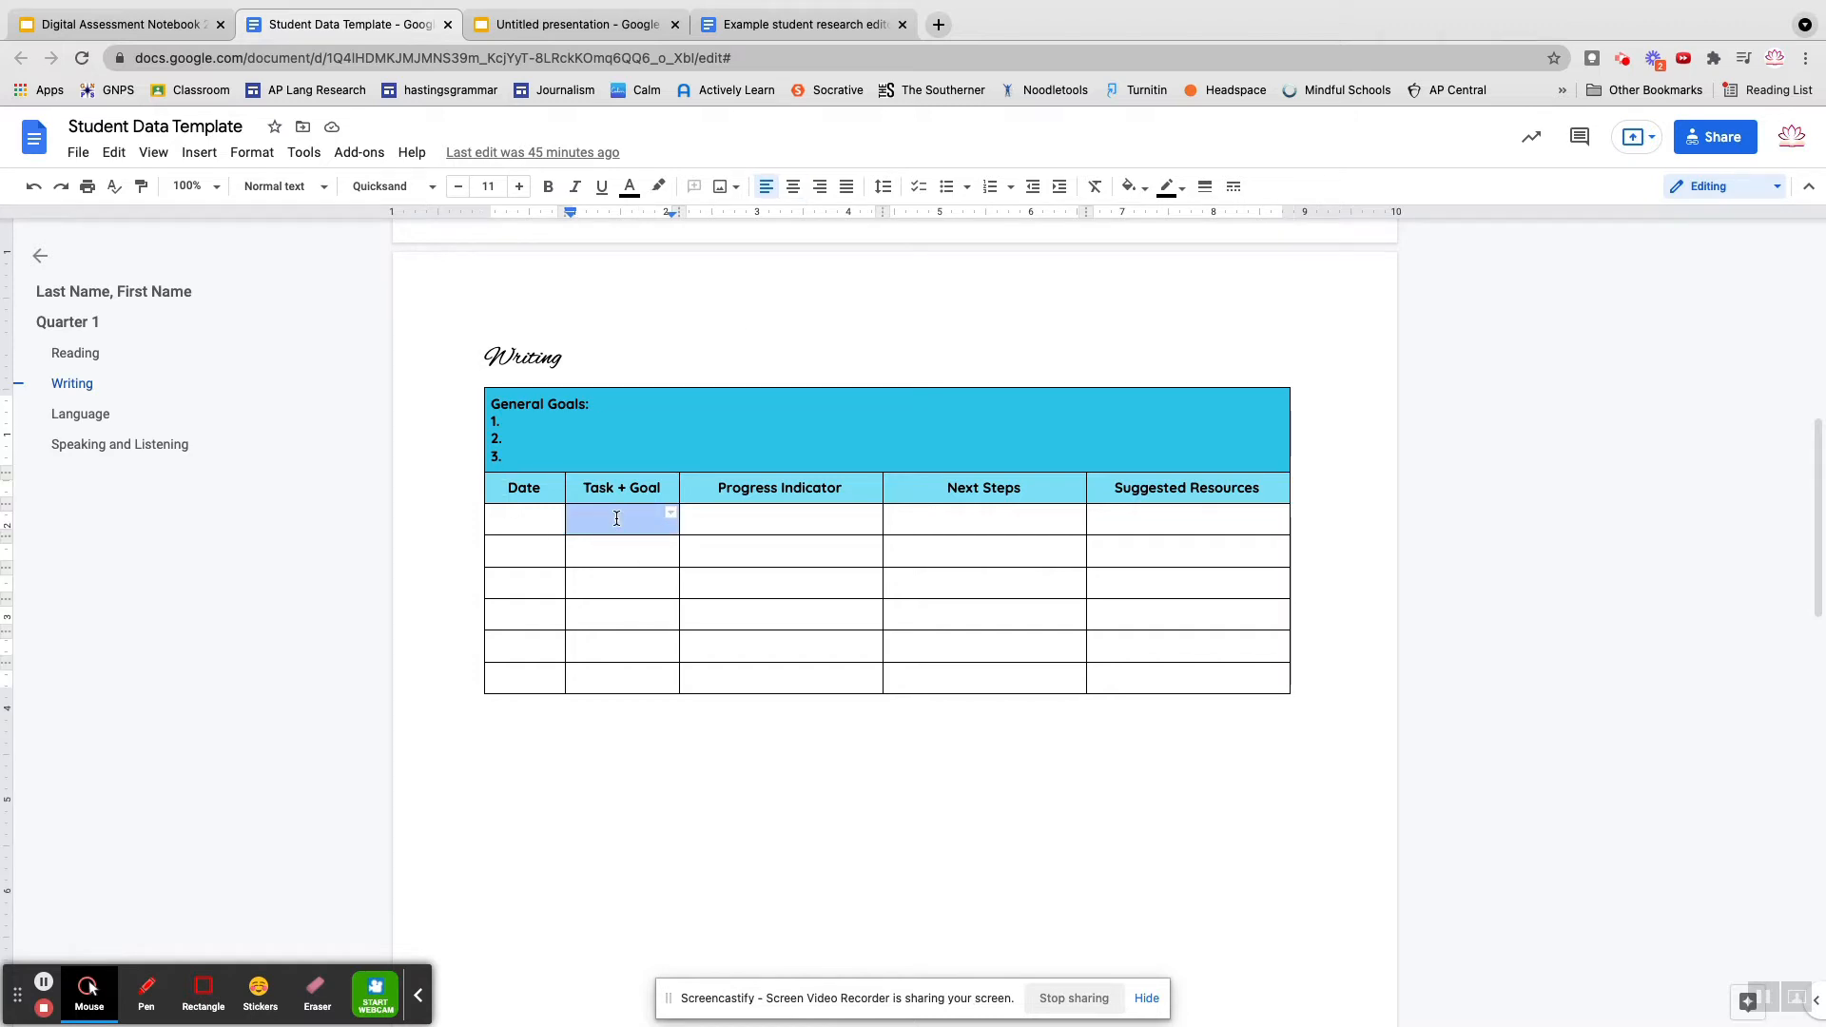
type("Research ")
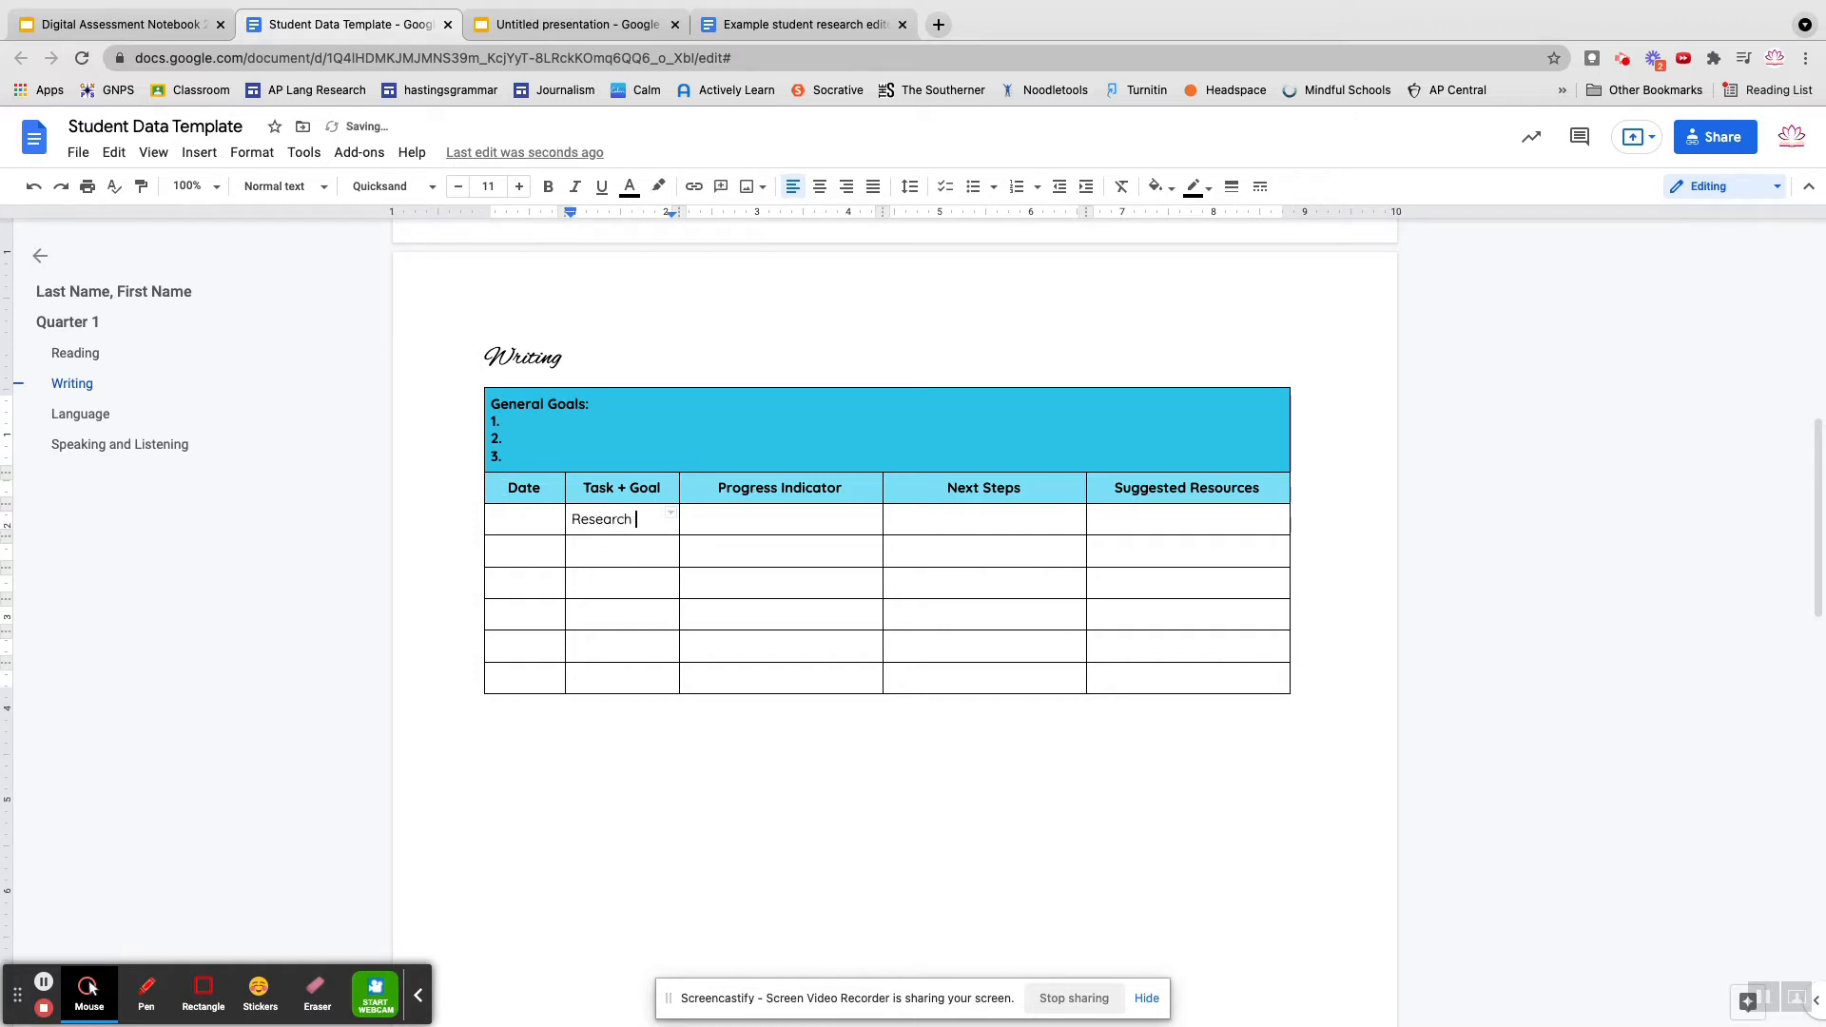
type("draft")
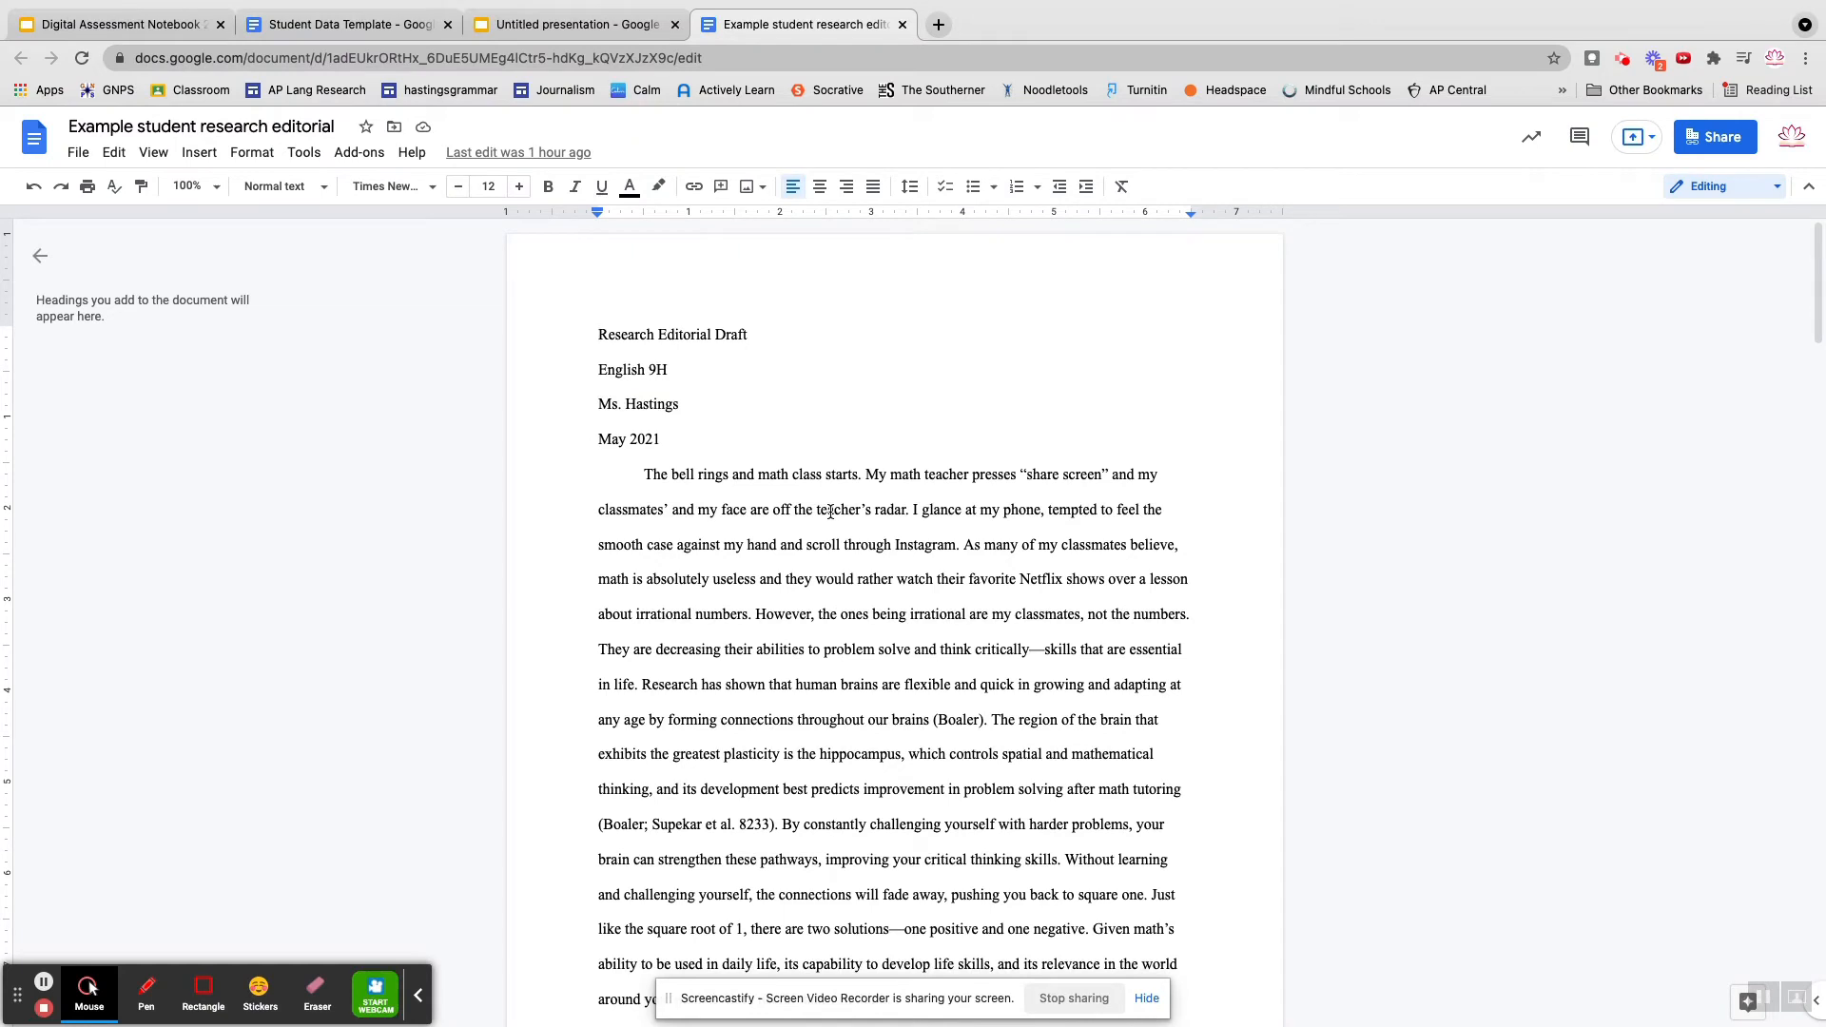
Step: Copy the sharing link of the "Example student research editorial" document
left_click(1710, 136)
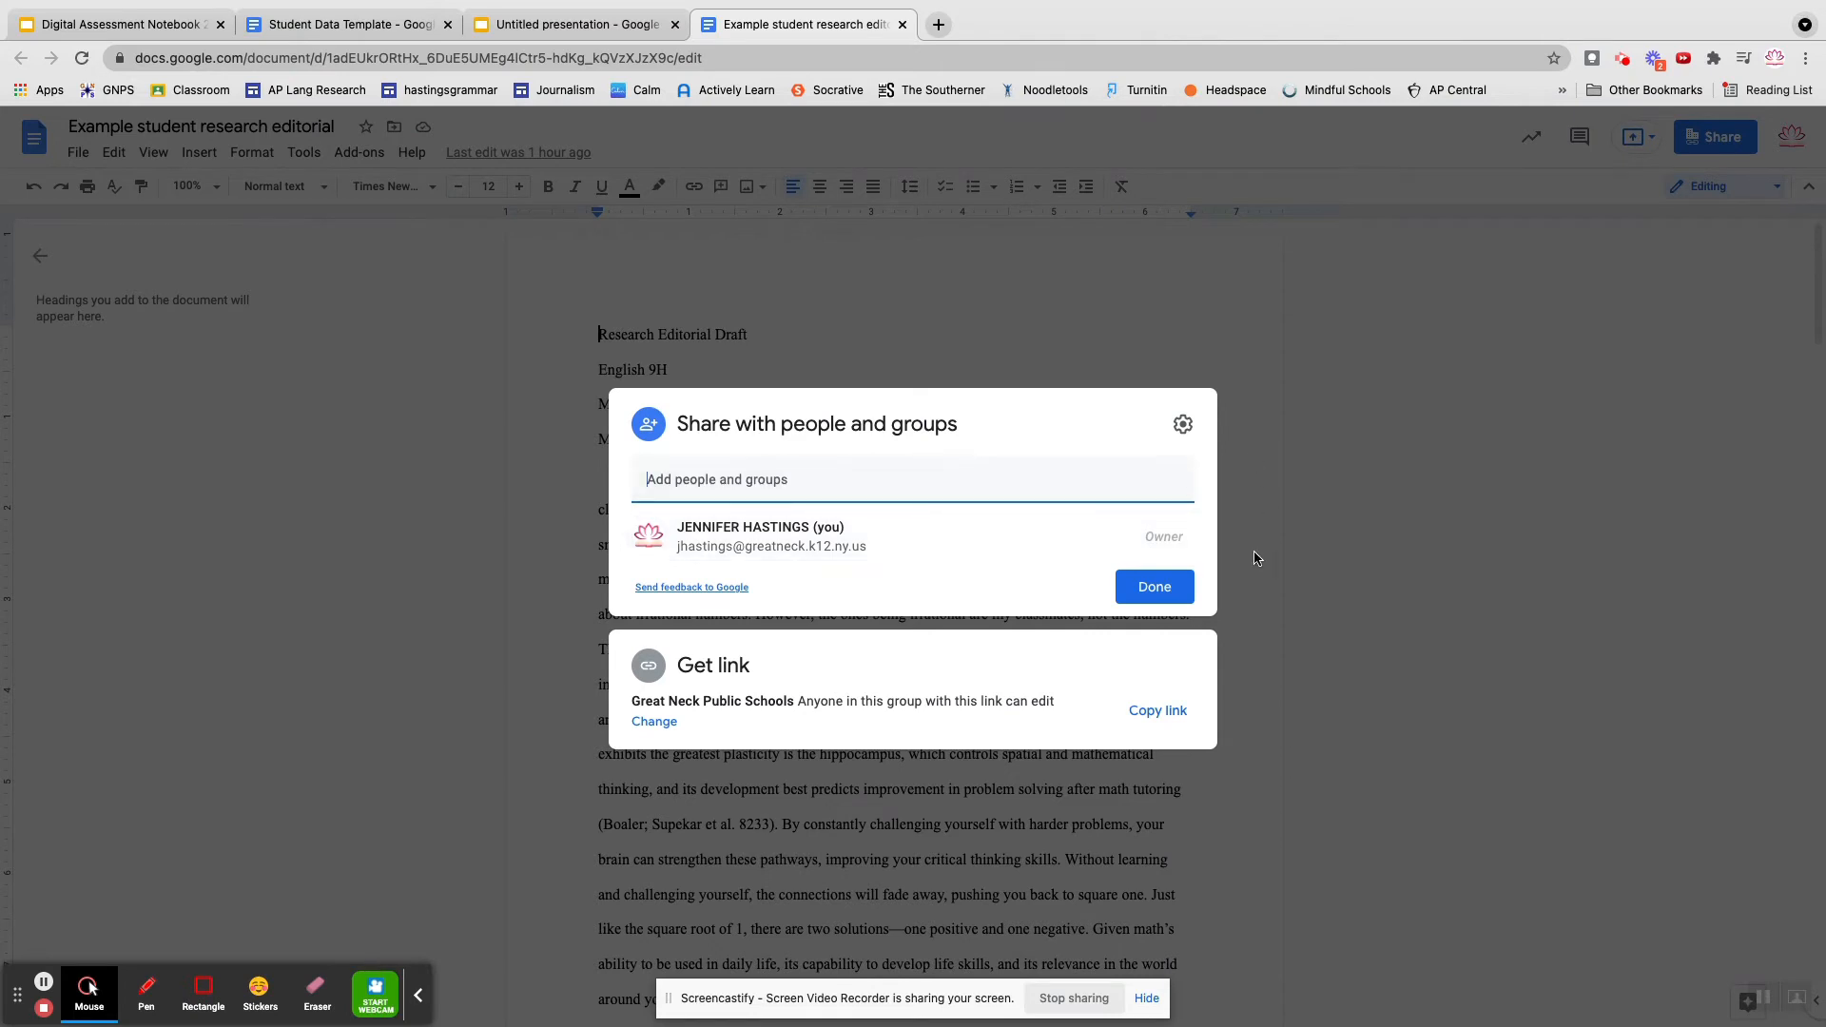
left_click(1153, 715)
left_click(1153, 587)
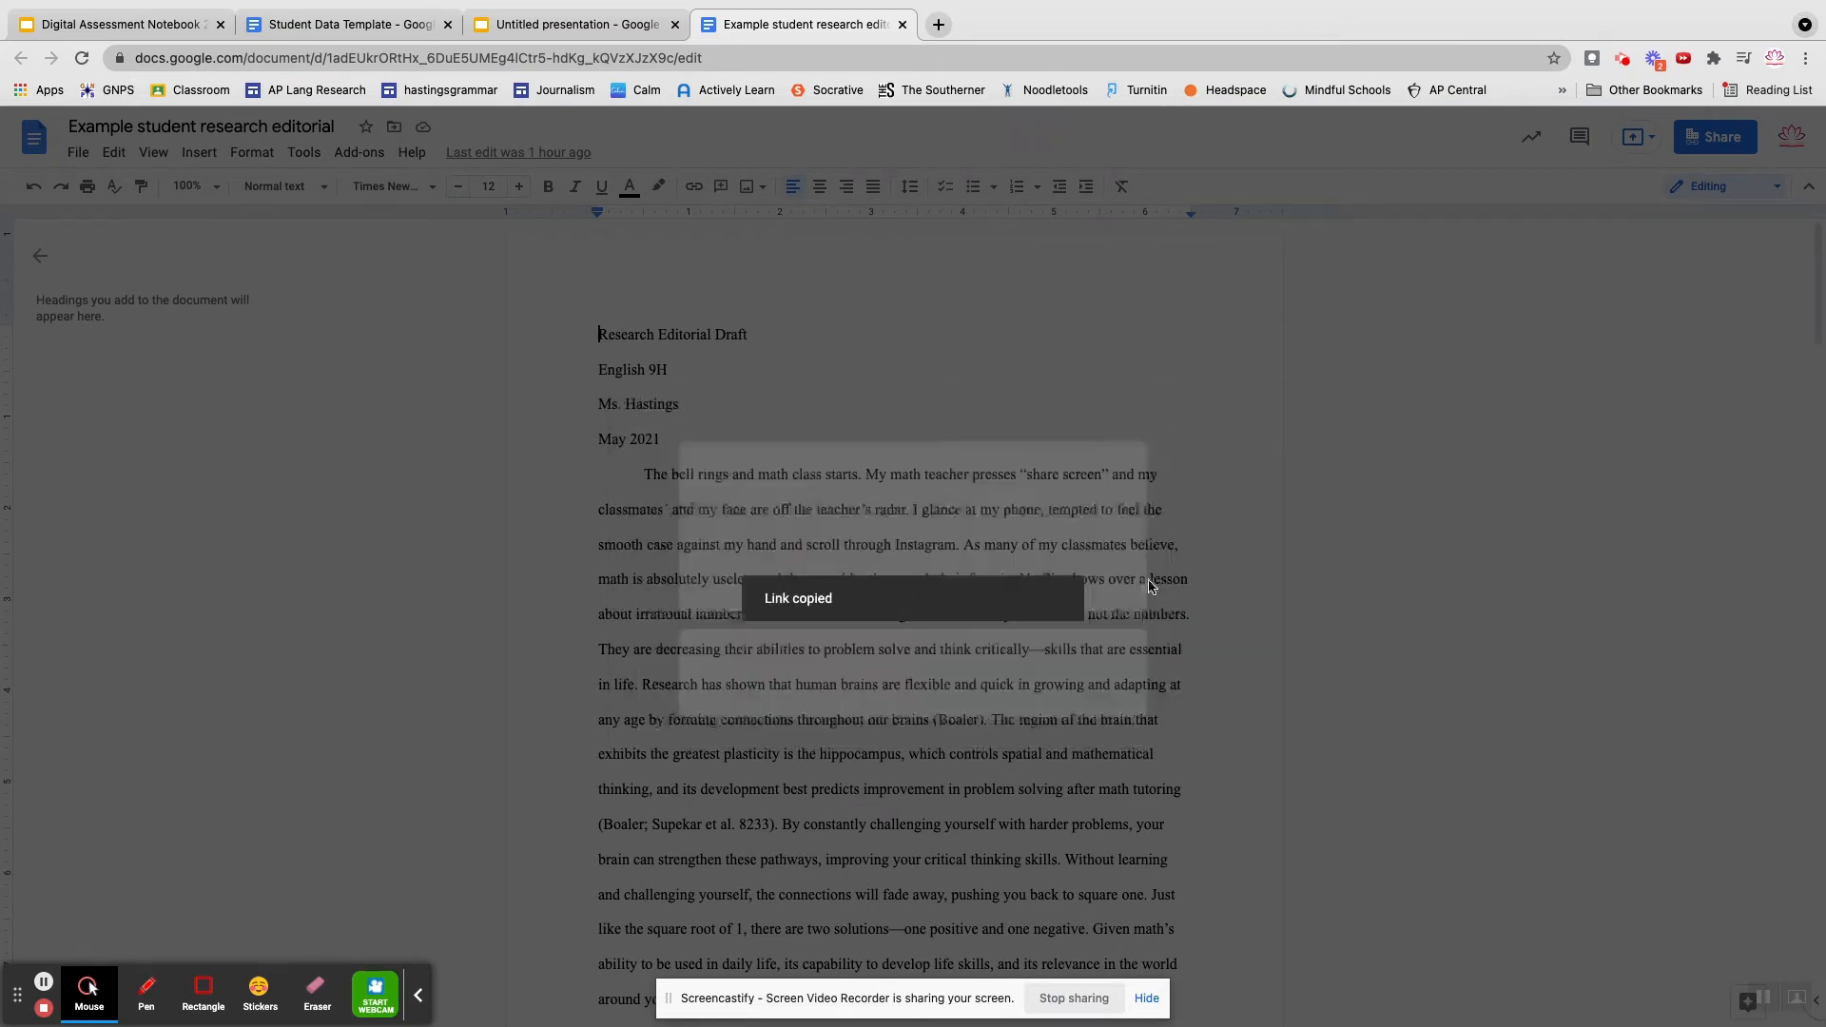
Step: Return to the Student Data Template and link the "Research draft" text to the copied document URL
left_click(609, 25)
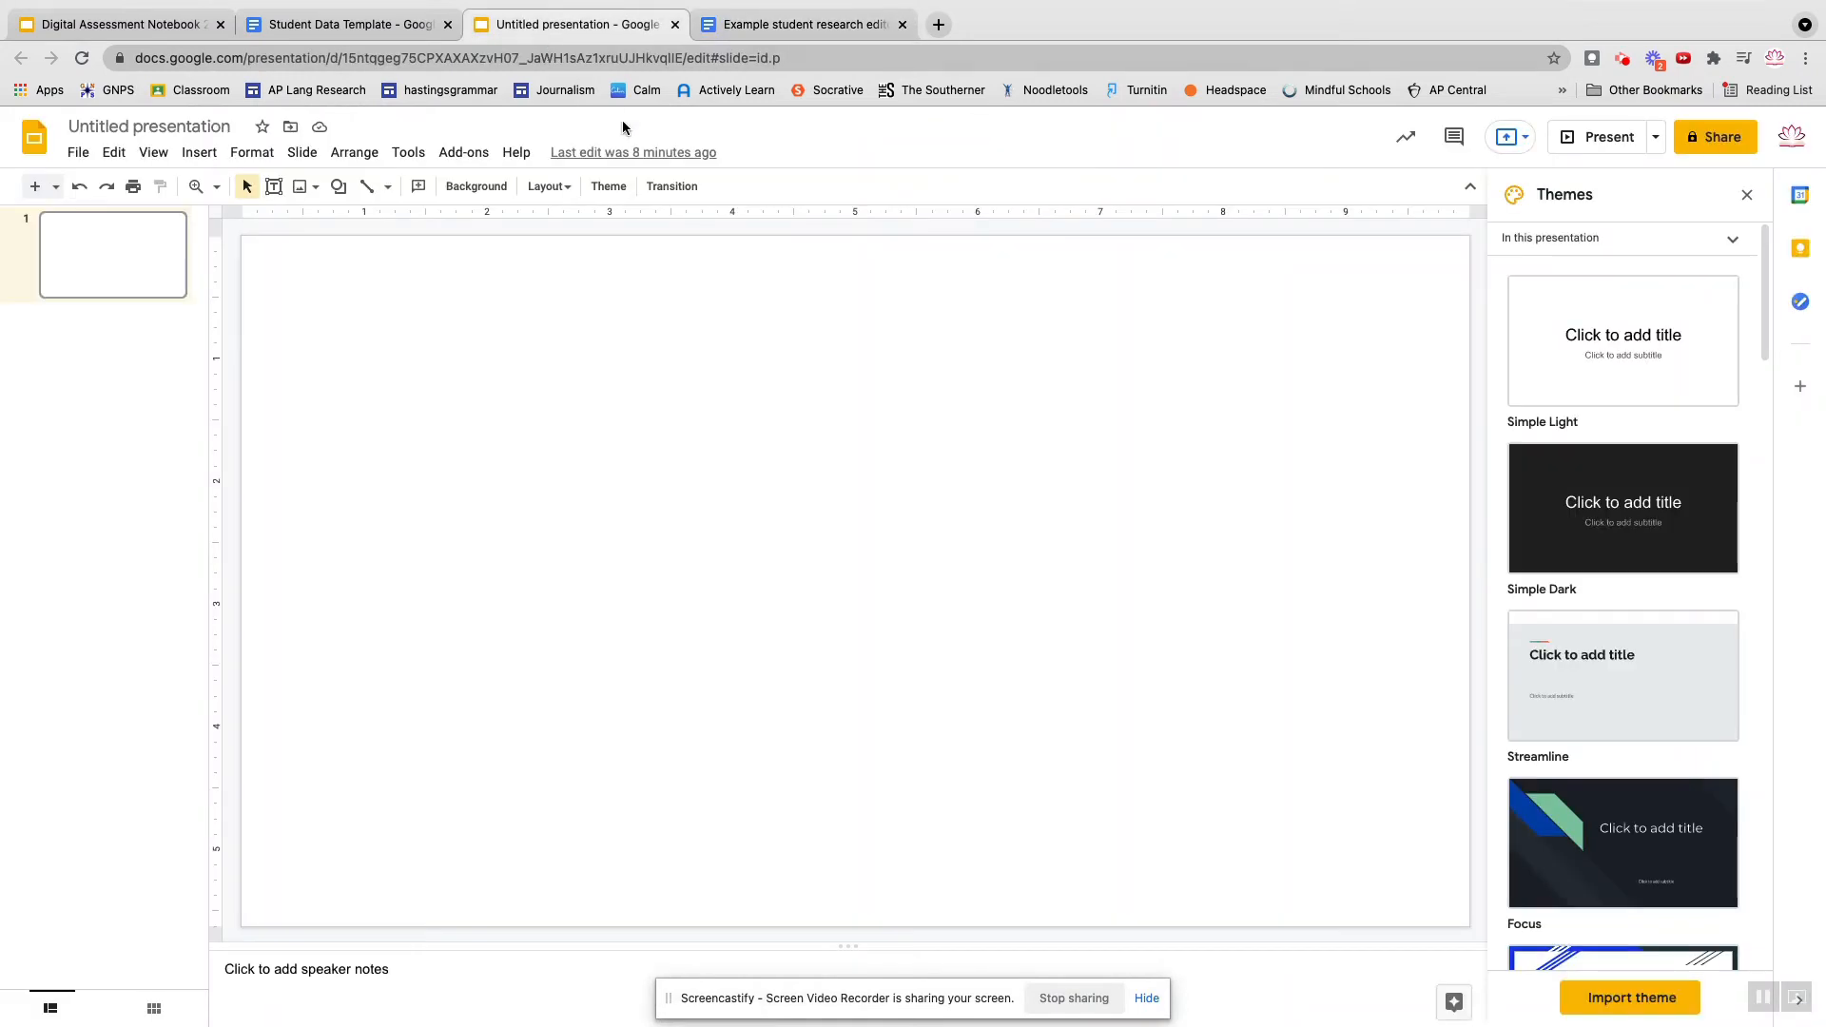
left_click(374, 27)
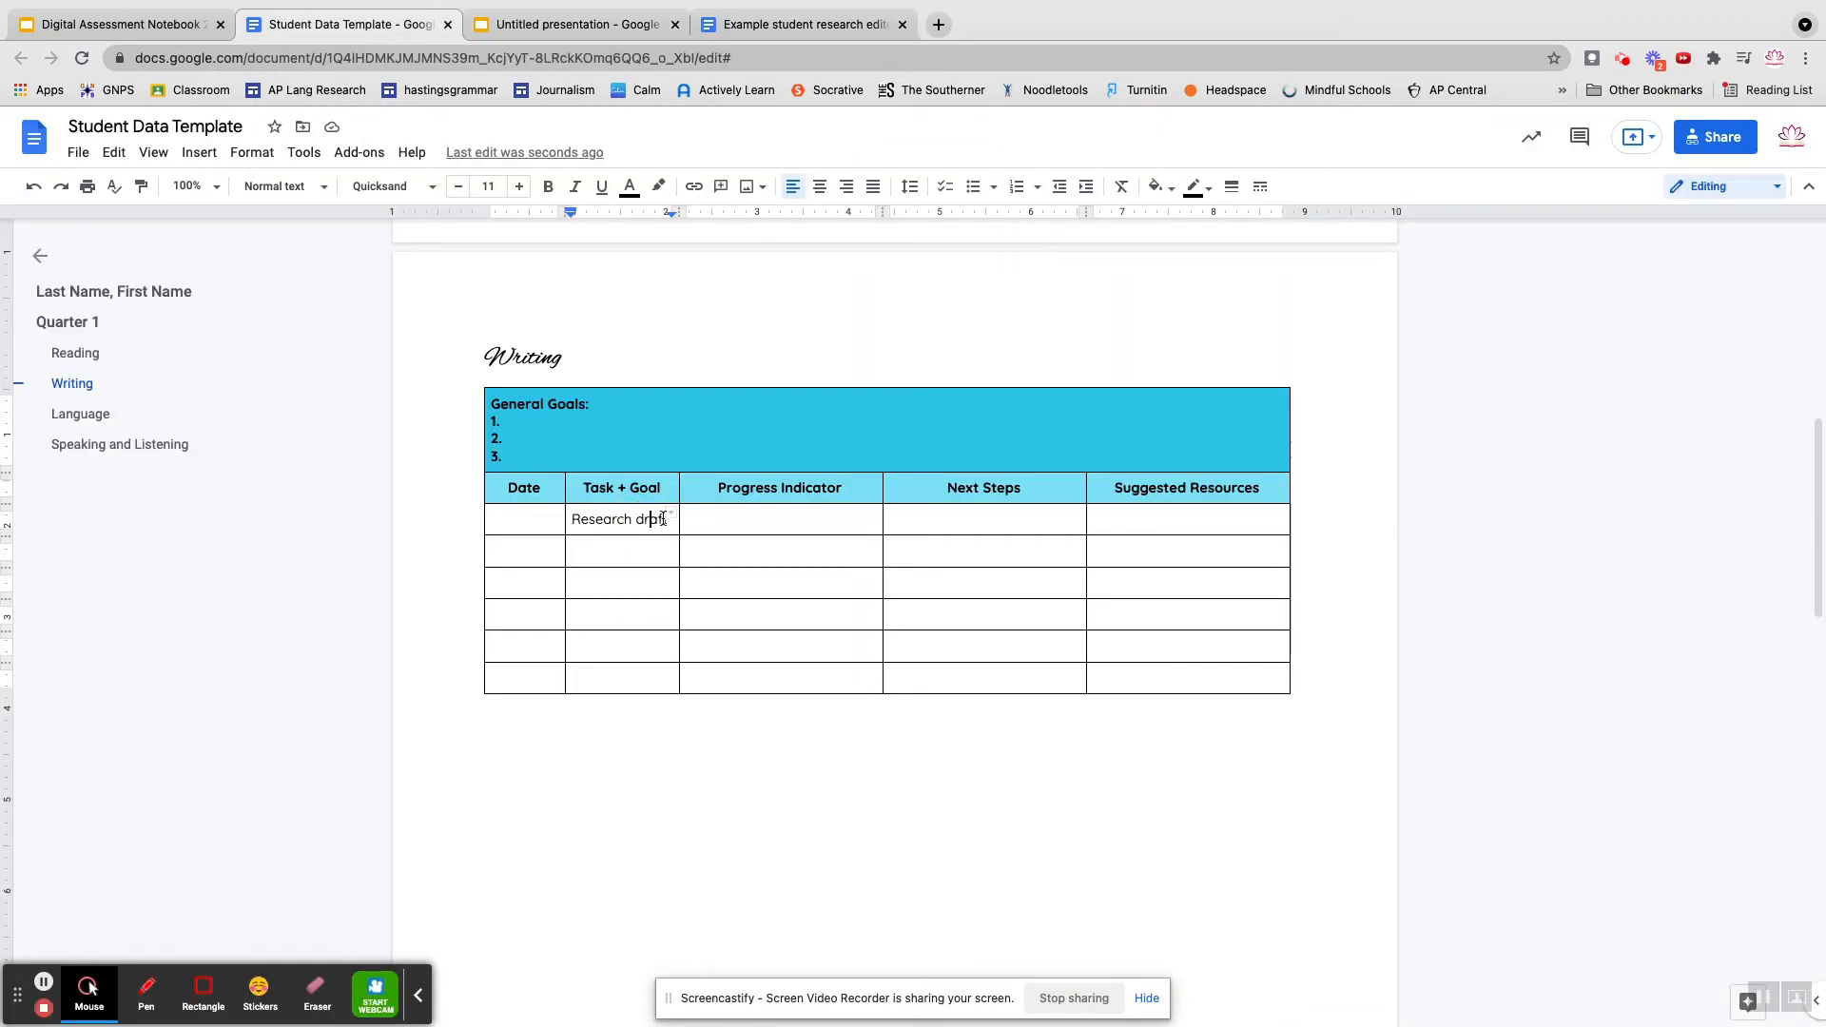
left_click_drag(570, 518, 678, 519)
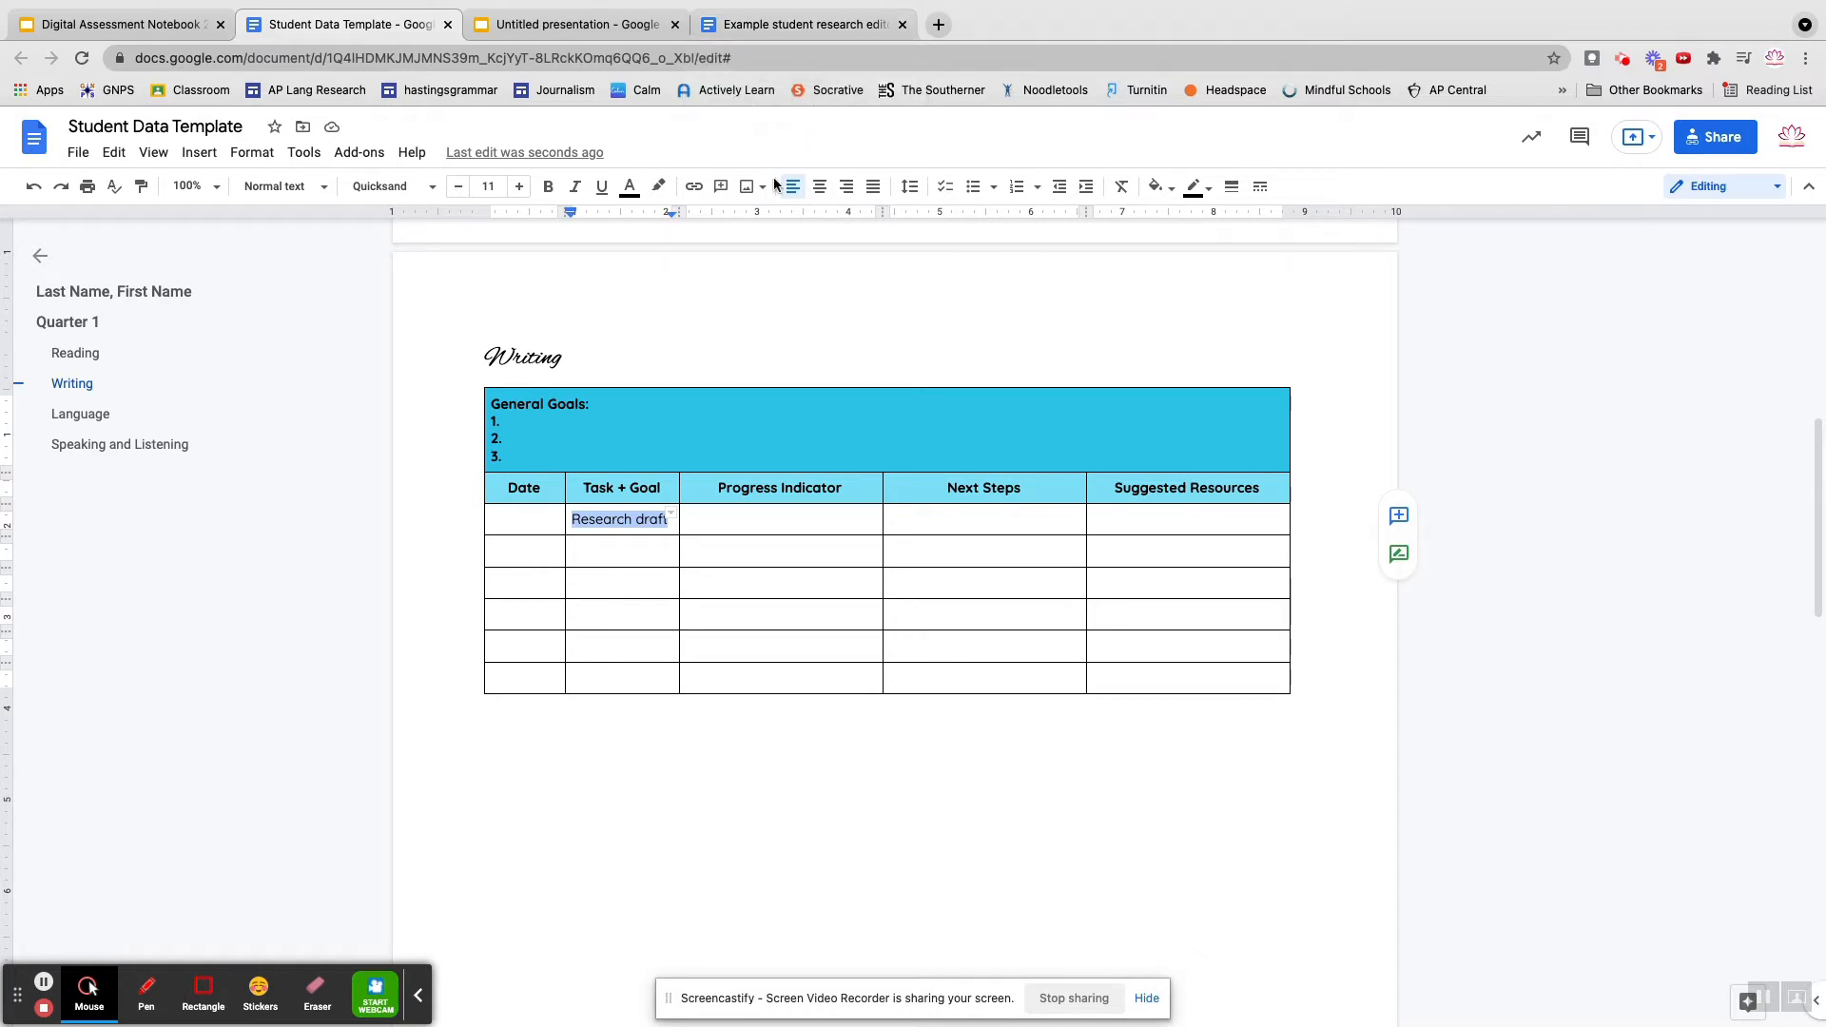
left_click(691, 187)
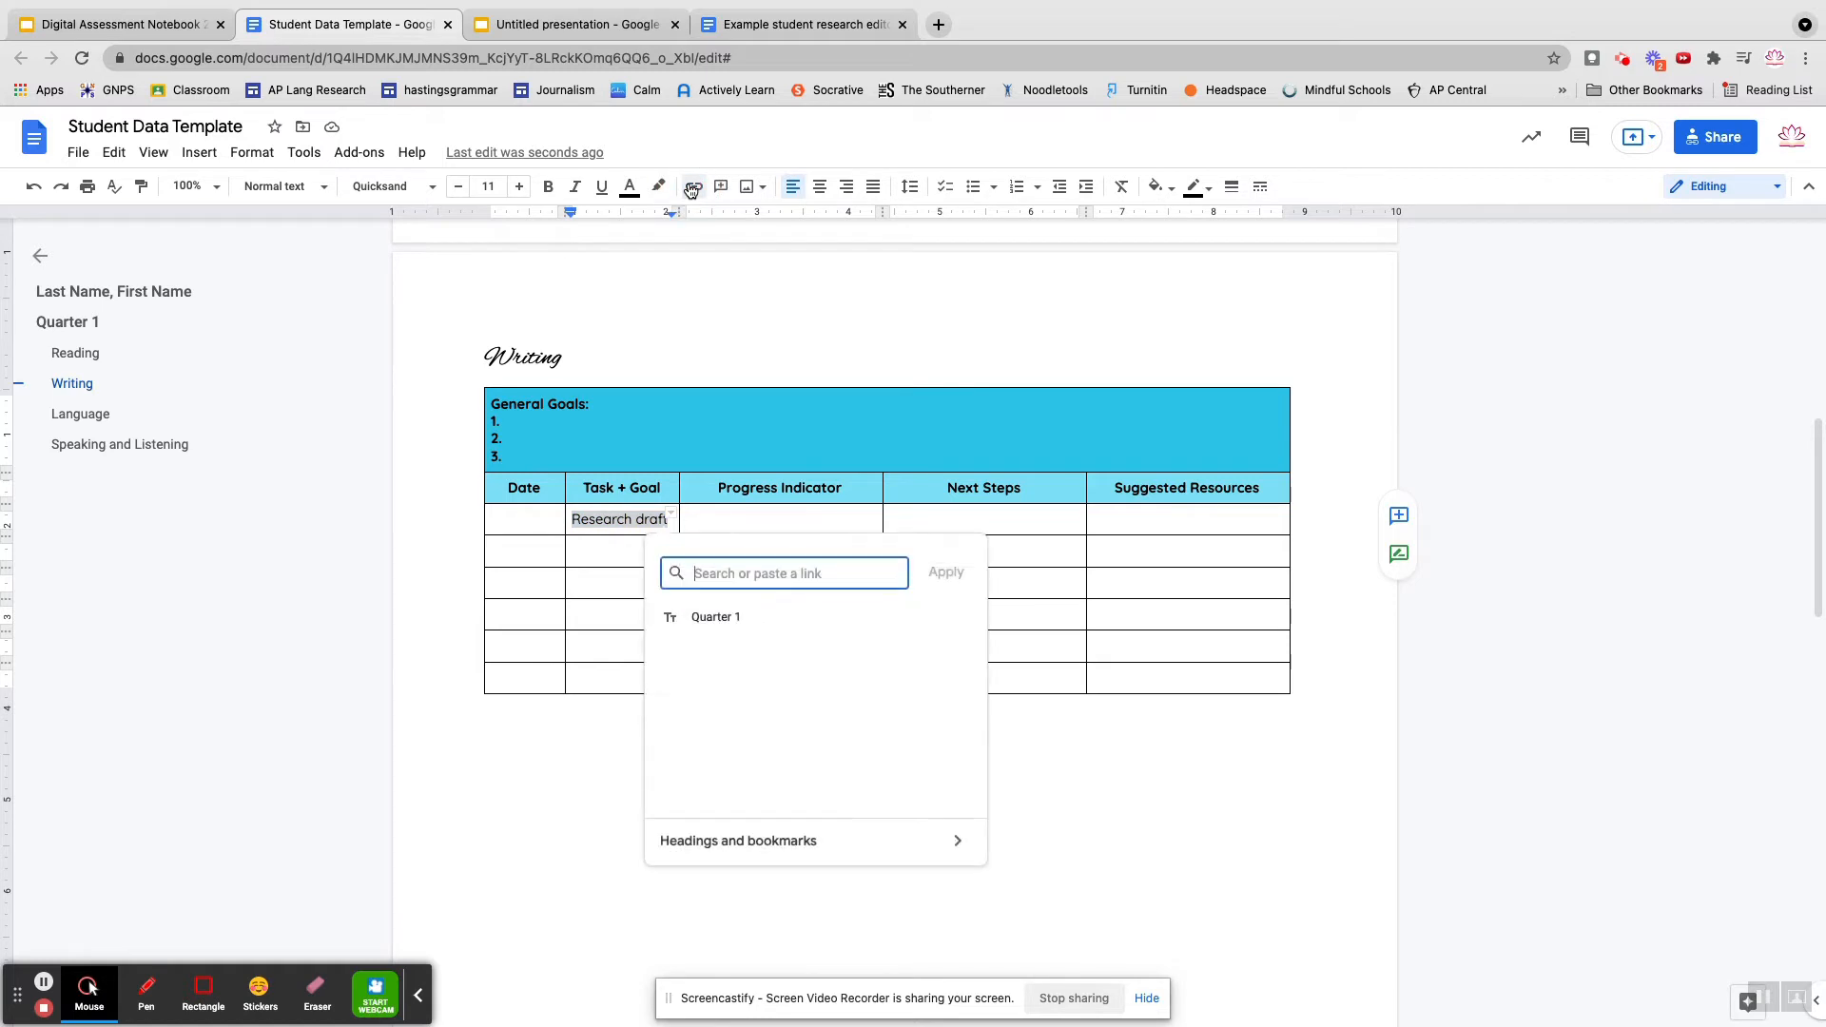
key("super+v")
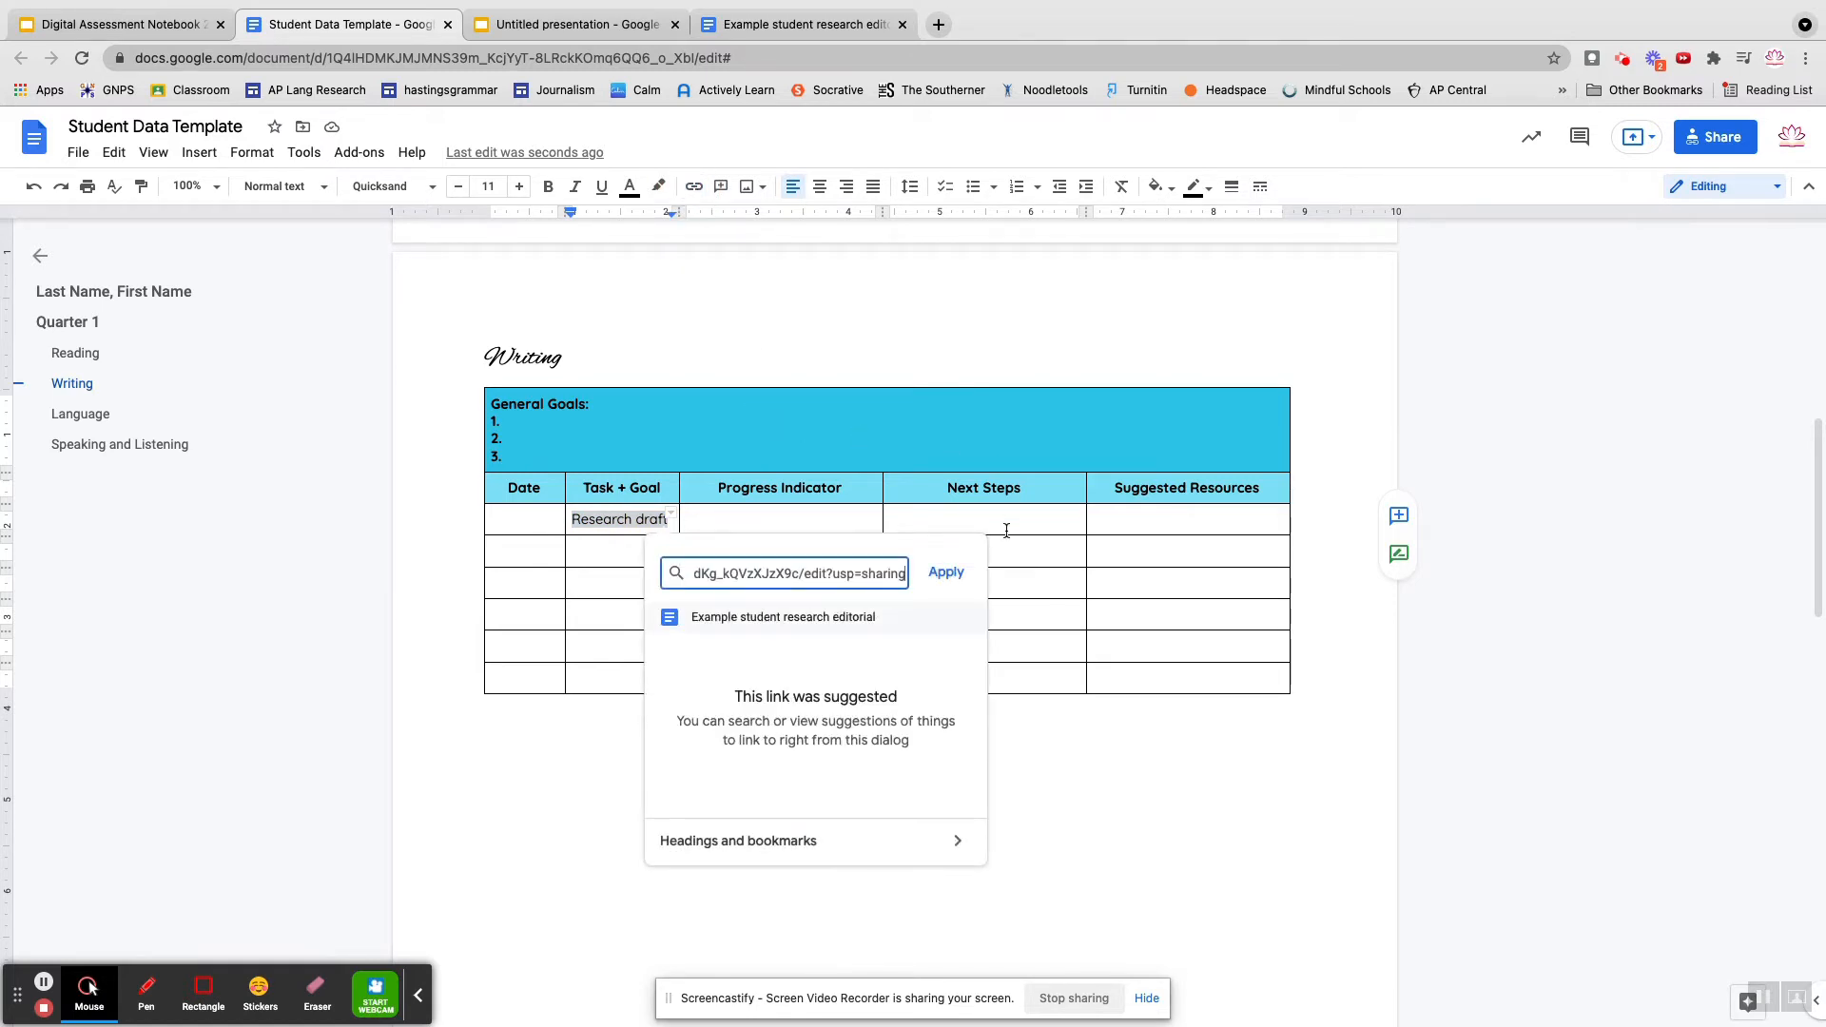
left_click(946, 573)
Step: Test the "Research draft" link by opening it, and close the page it opens
left_click(605, 524)
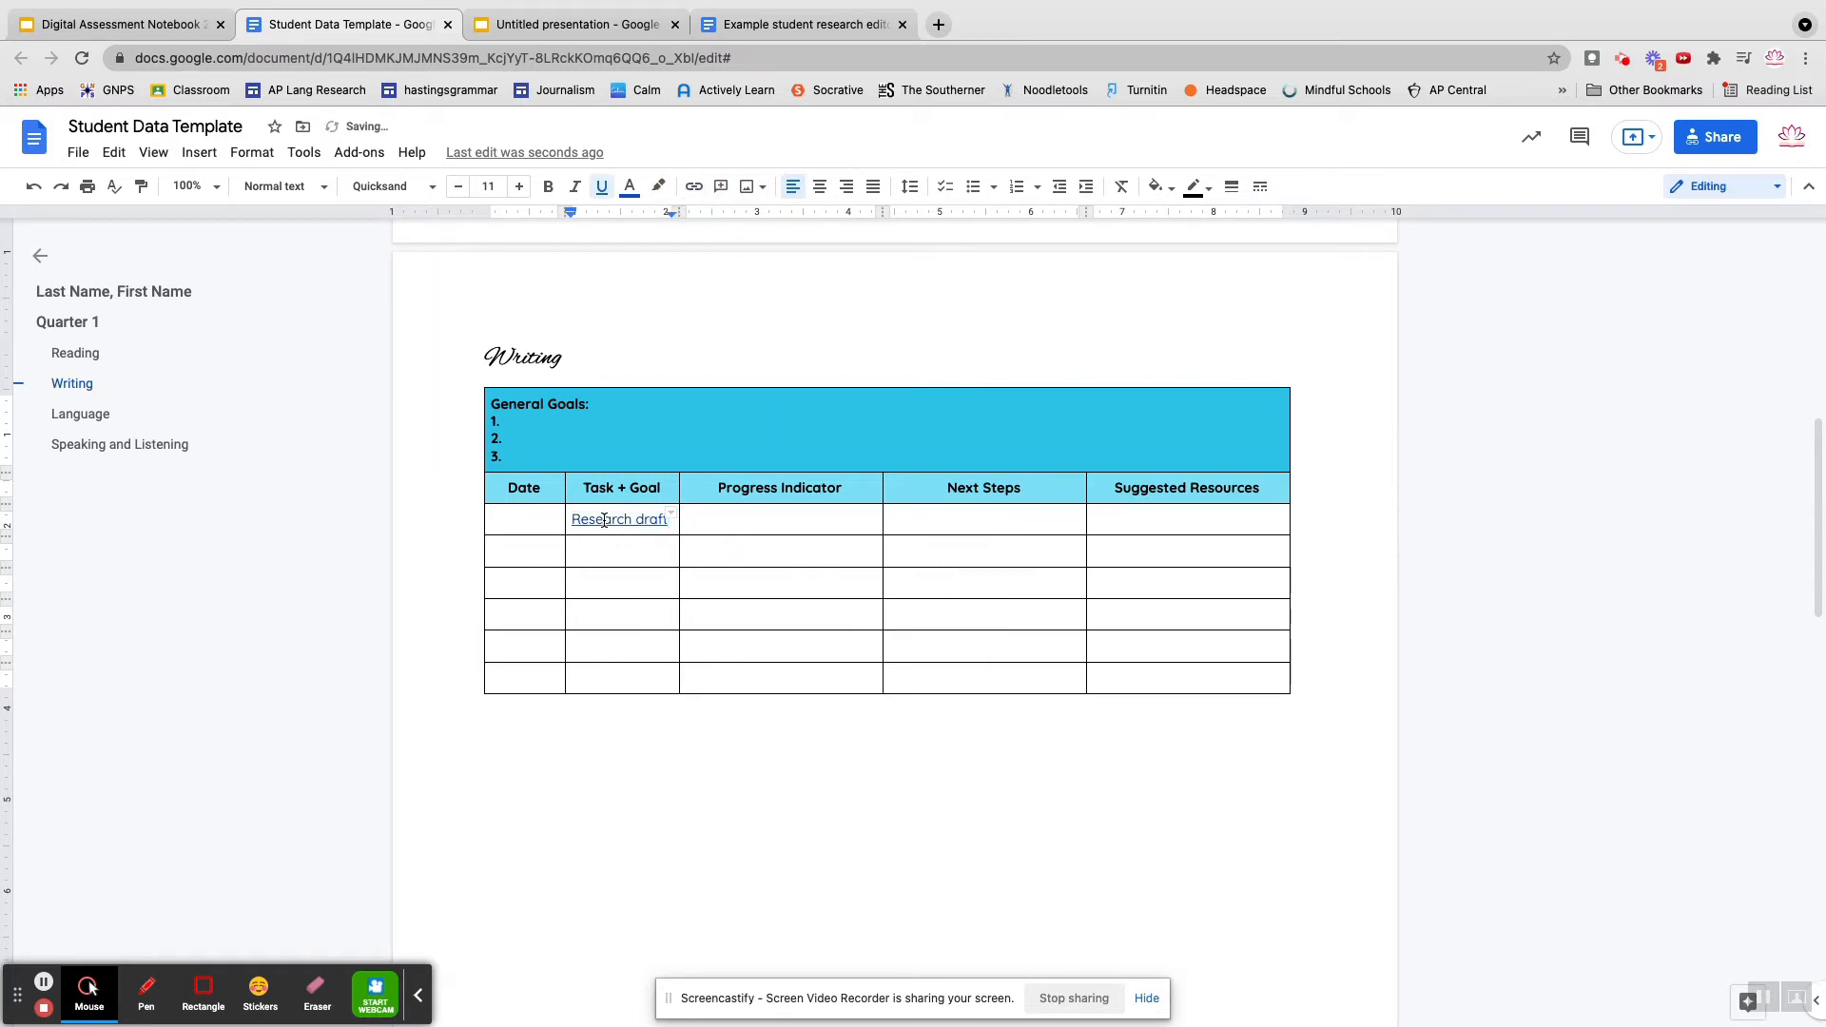
left_click(634, 549)
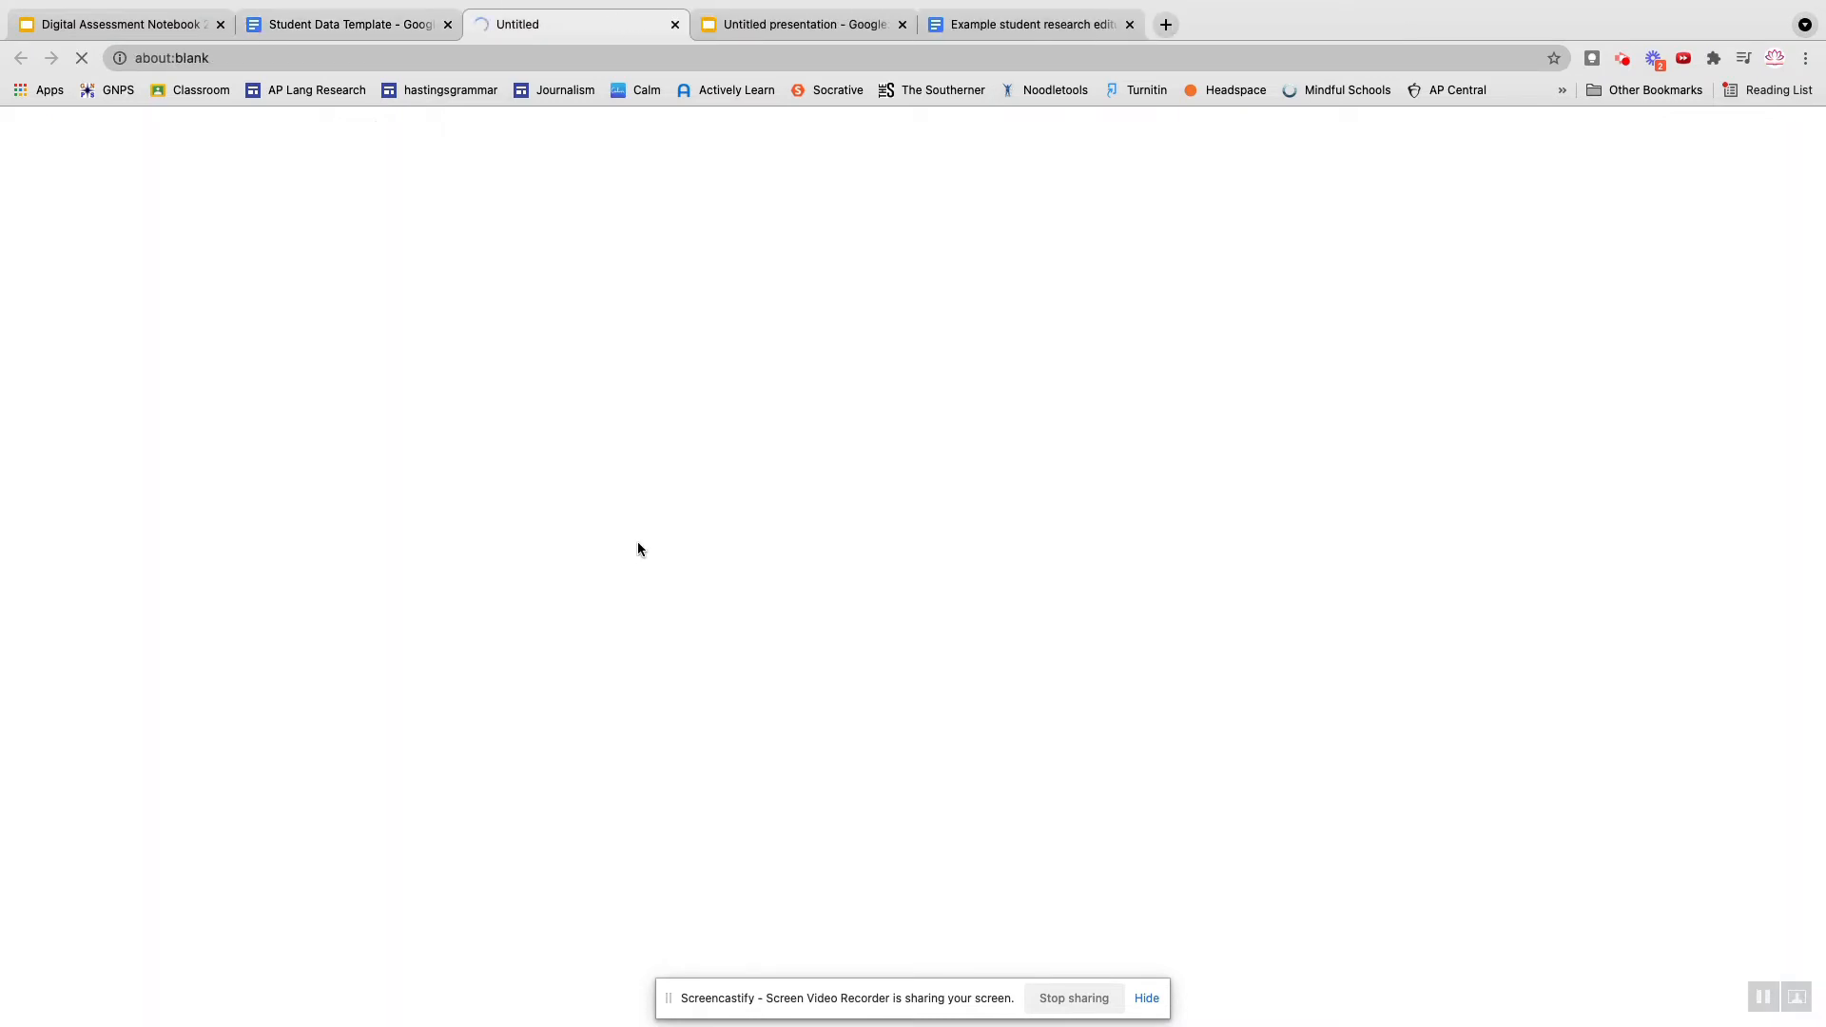
left_click(675, 25)
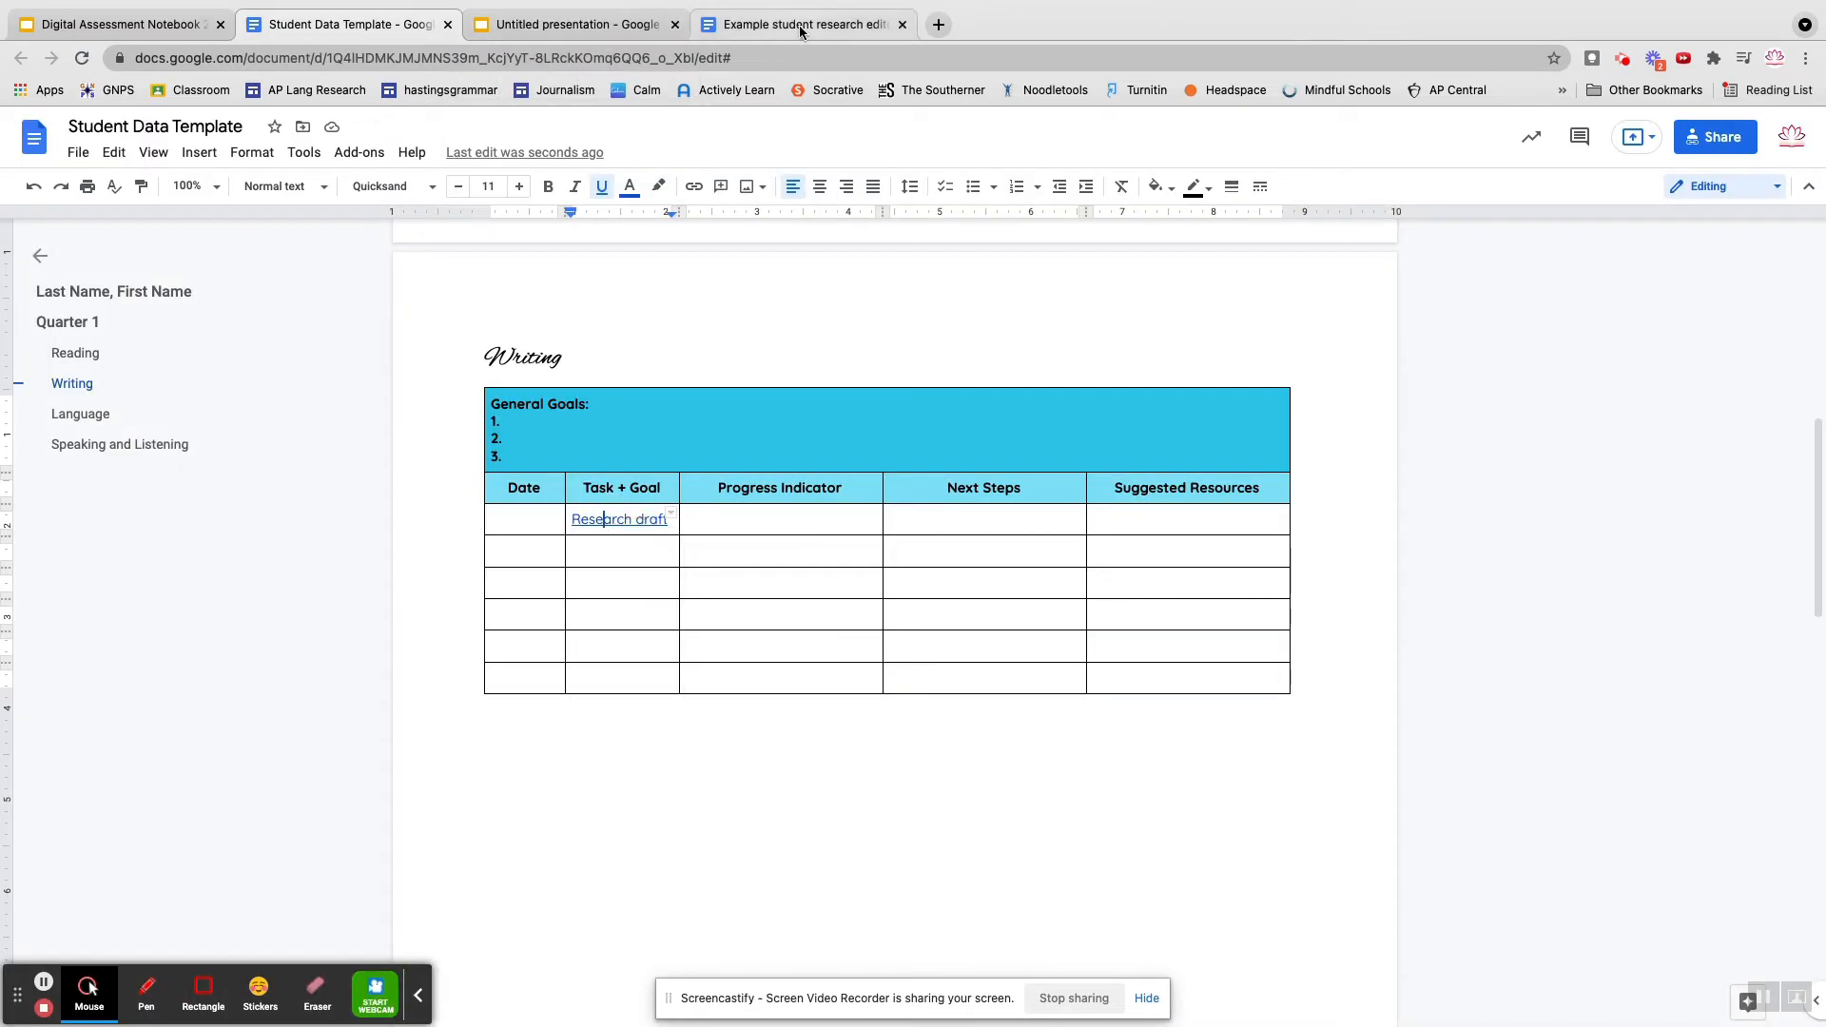
Step: Enter "Proficient" in the Progress Indicator cell of the "Research draft" row in the Writing table
left_click(707, 523)
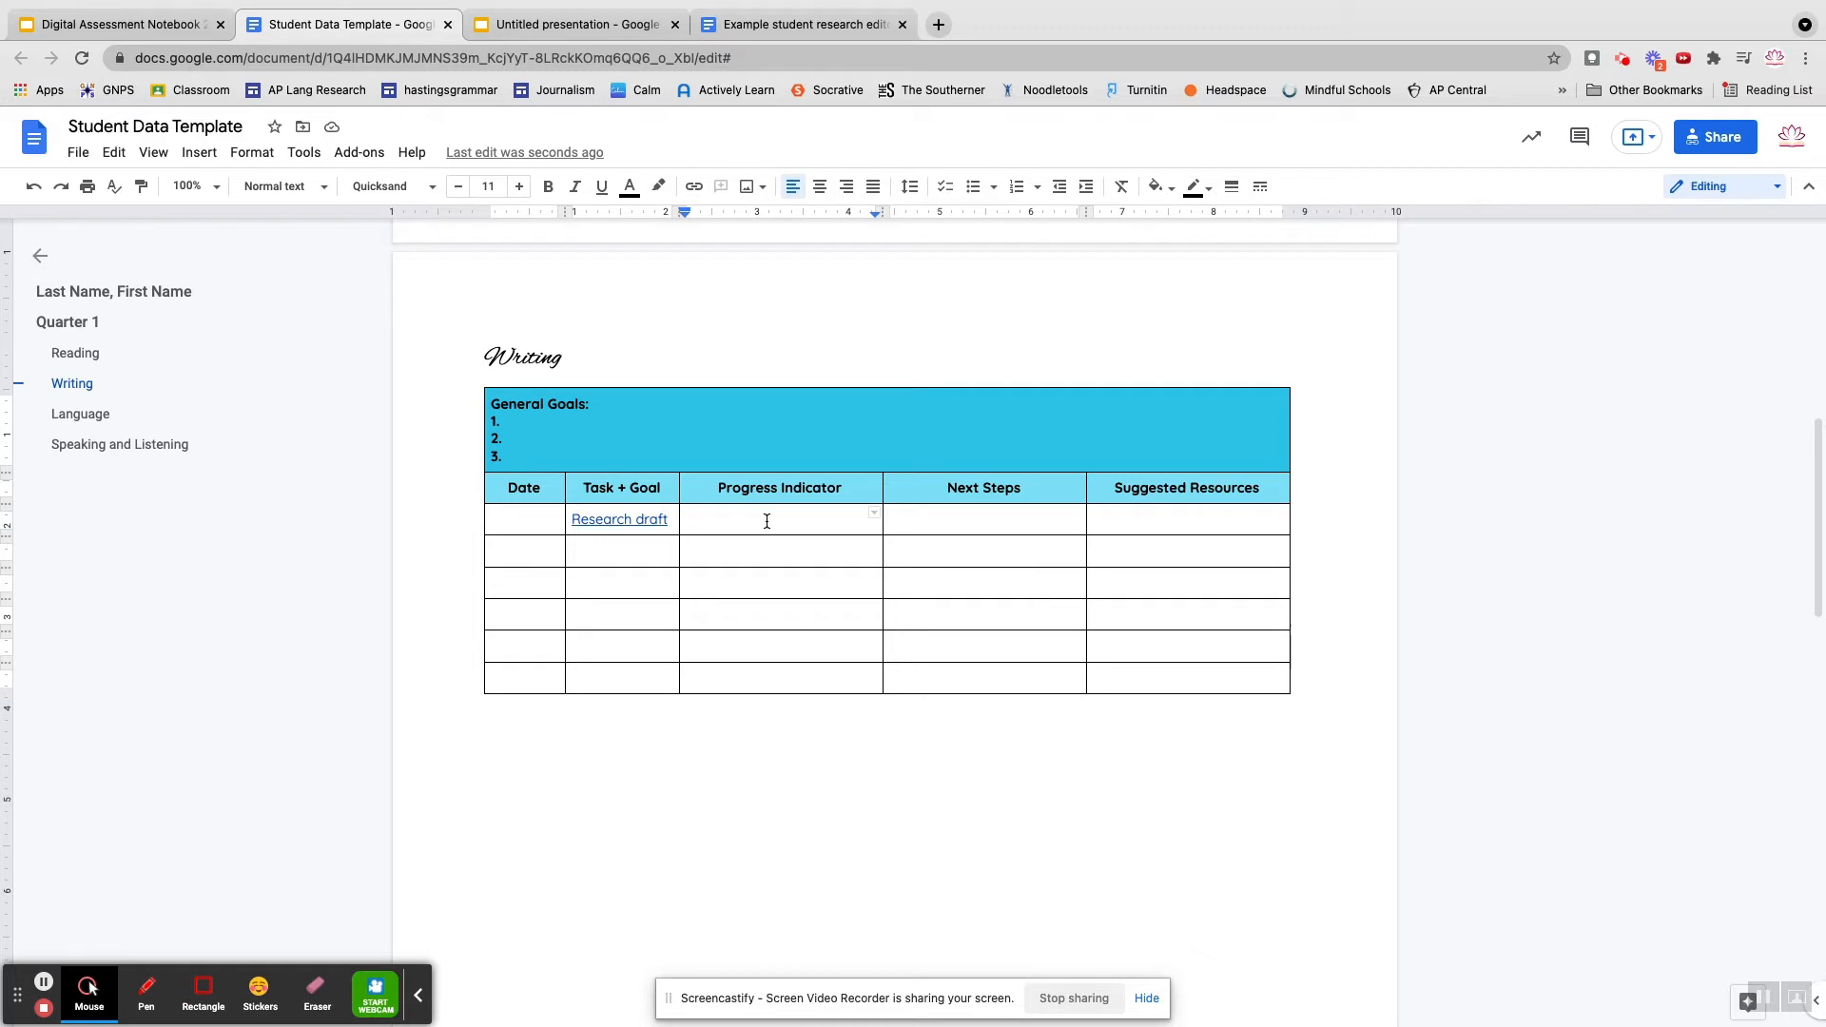
type("Proficient")
Step: Examine the Writing table's Next Steps and Suggested Resources columns, then look over the neighbouring Reading and Language sections
double_click(914, 523)
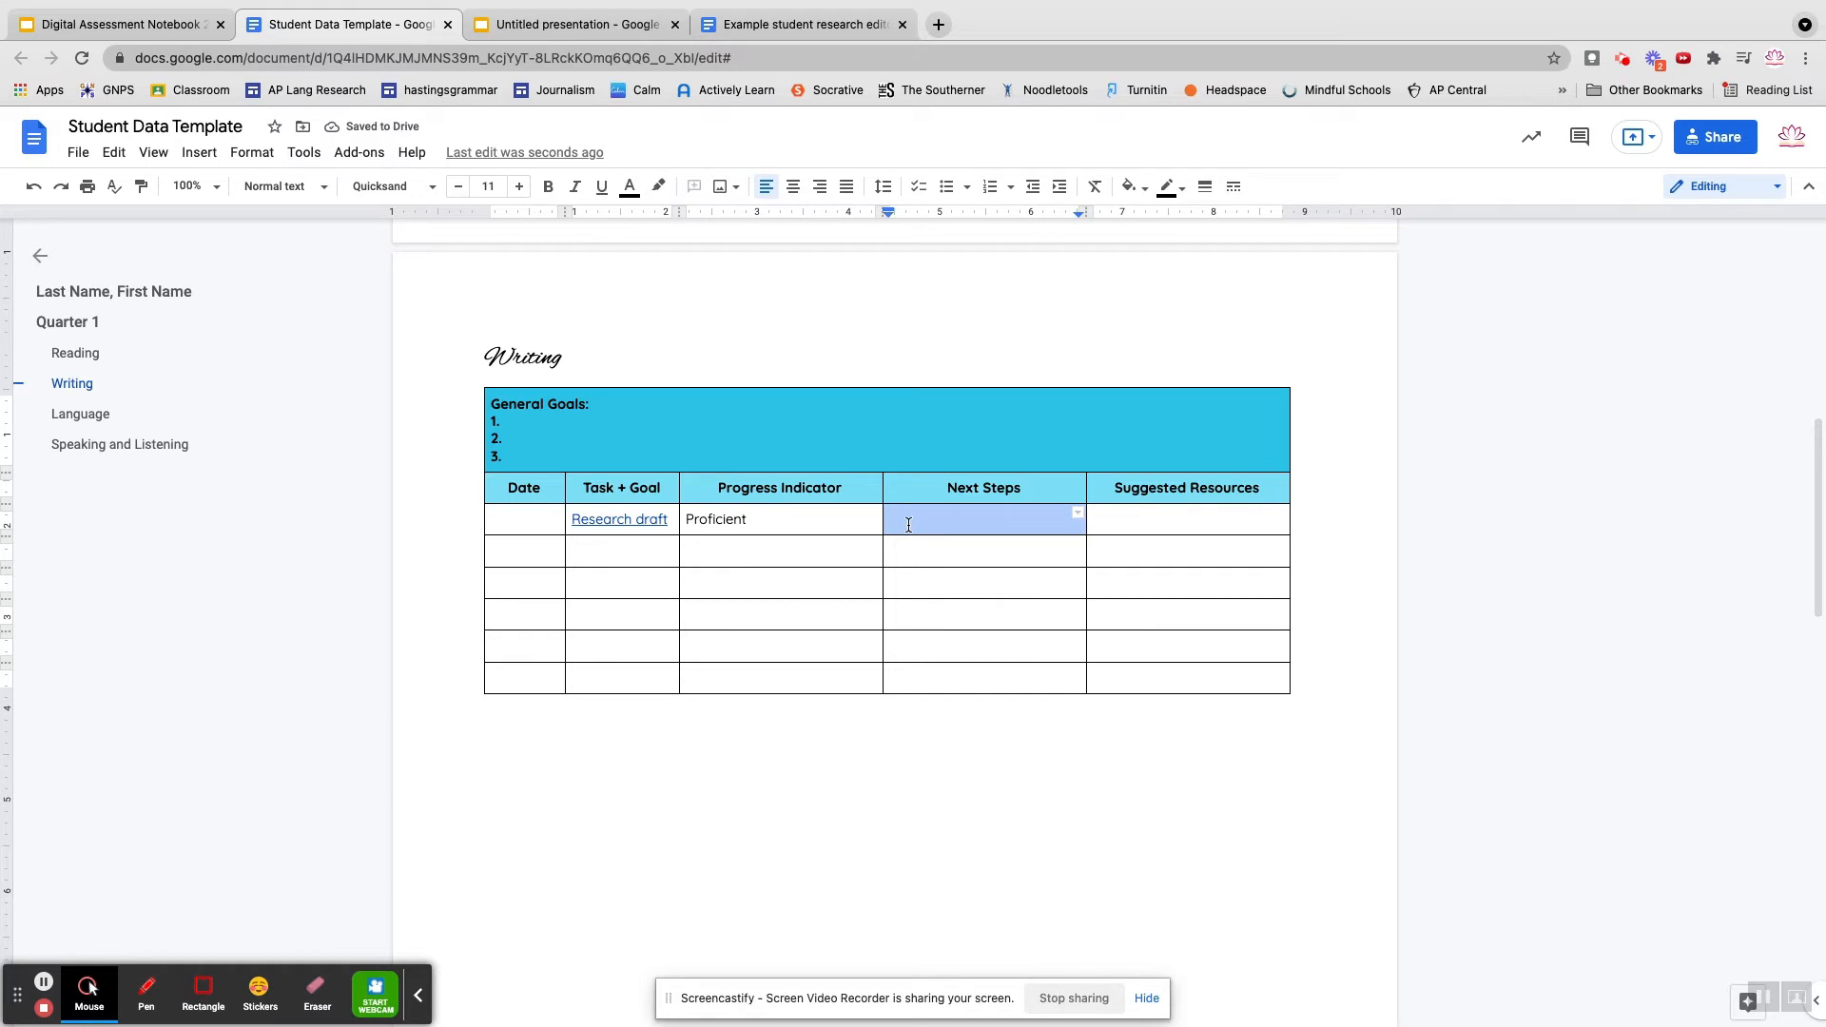
left_click(908, 525)
left_click(1121, 524)
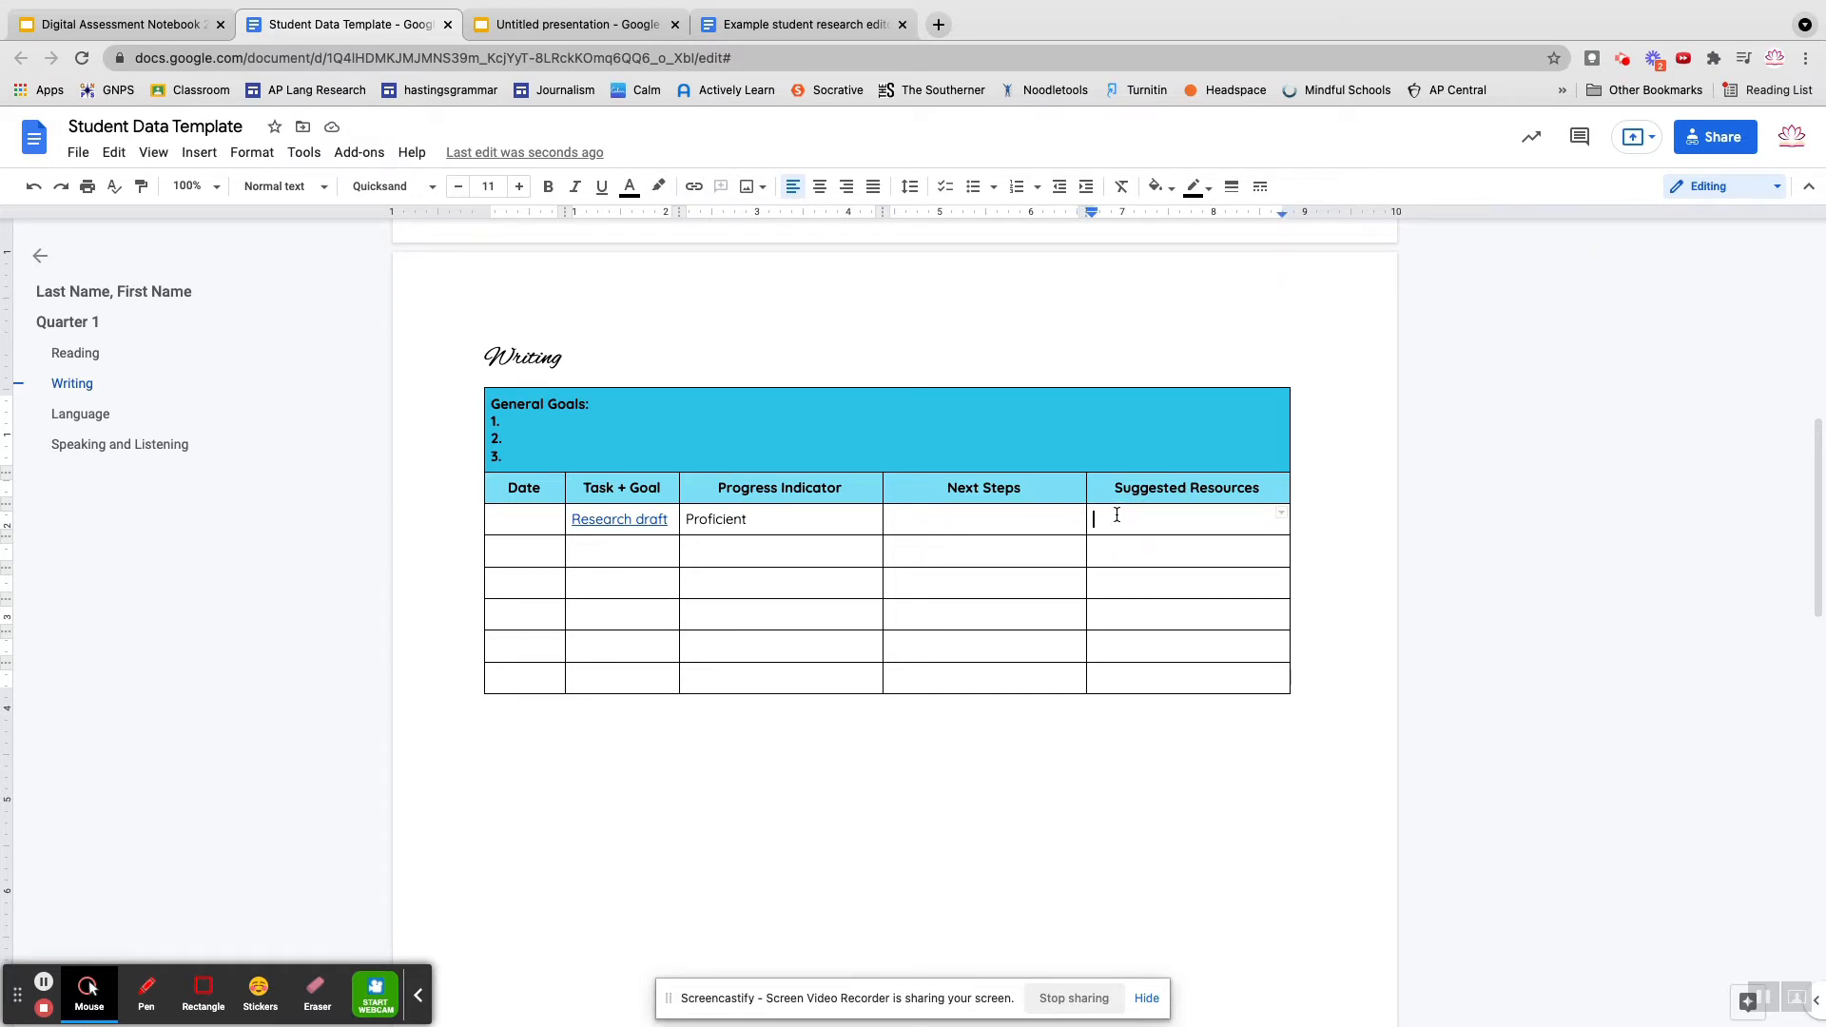
left_click_drag(1113, 492, 1281, 488)
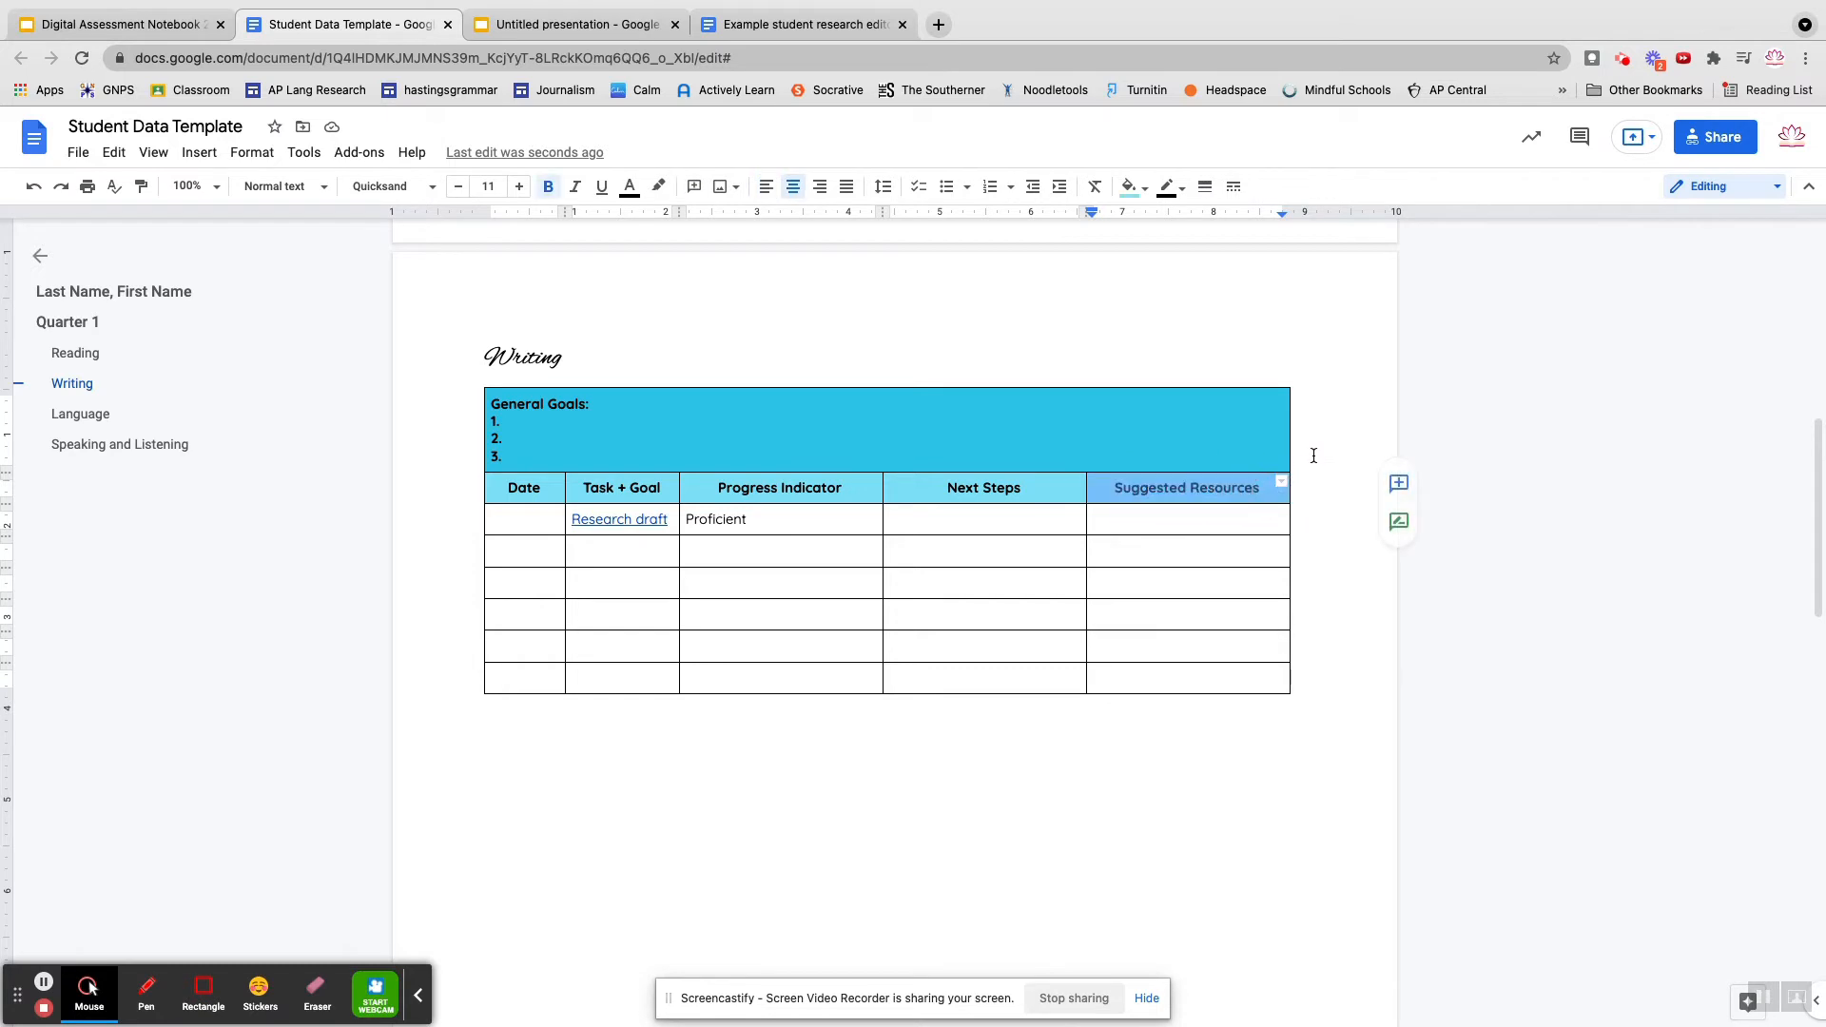
left_click(1313, 456)
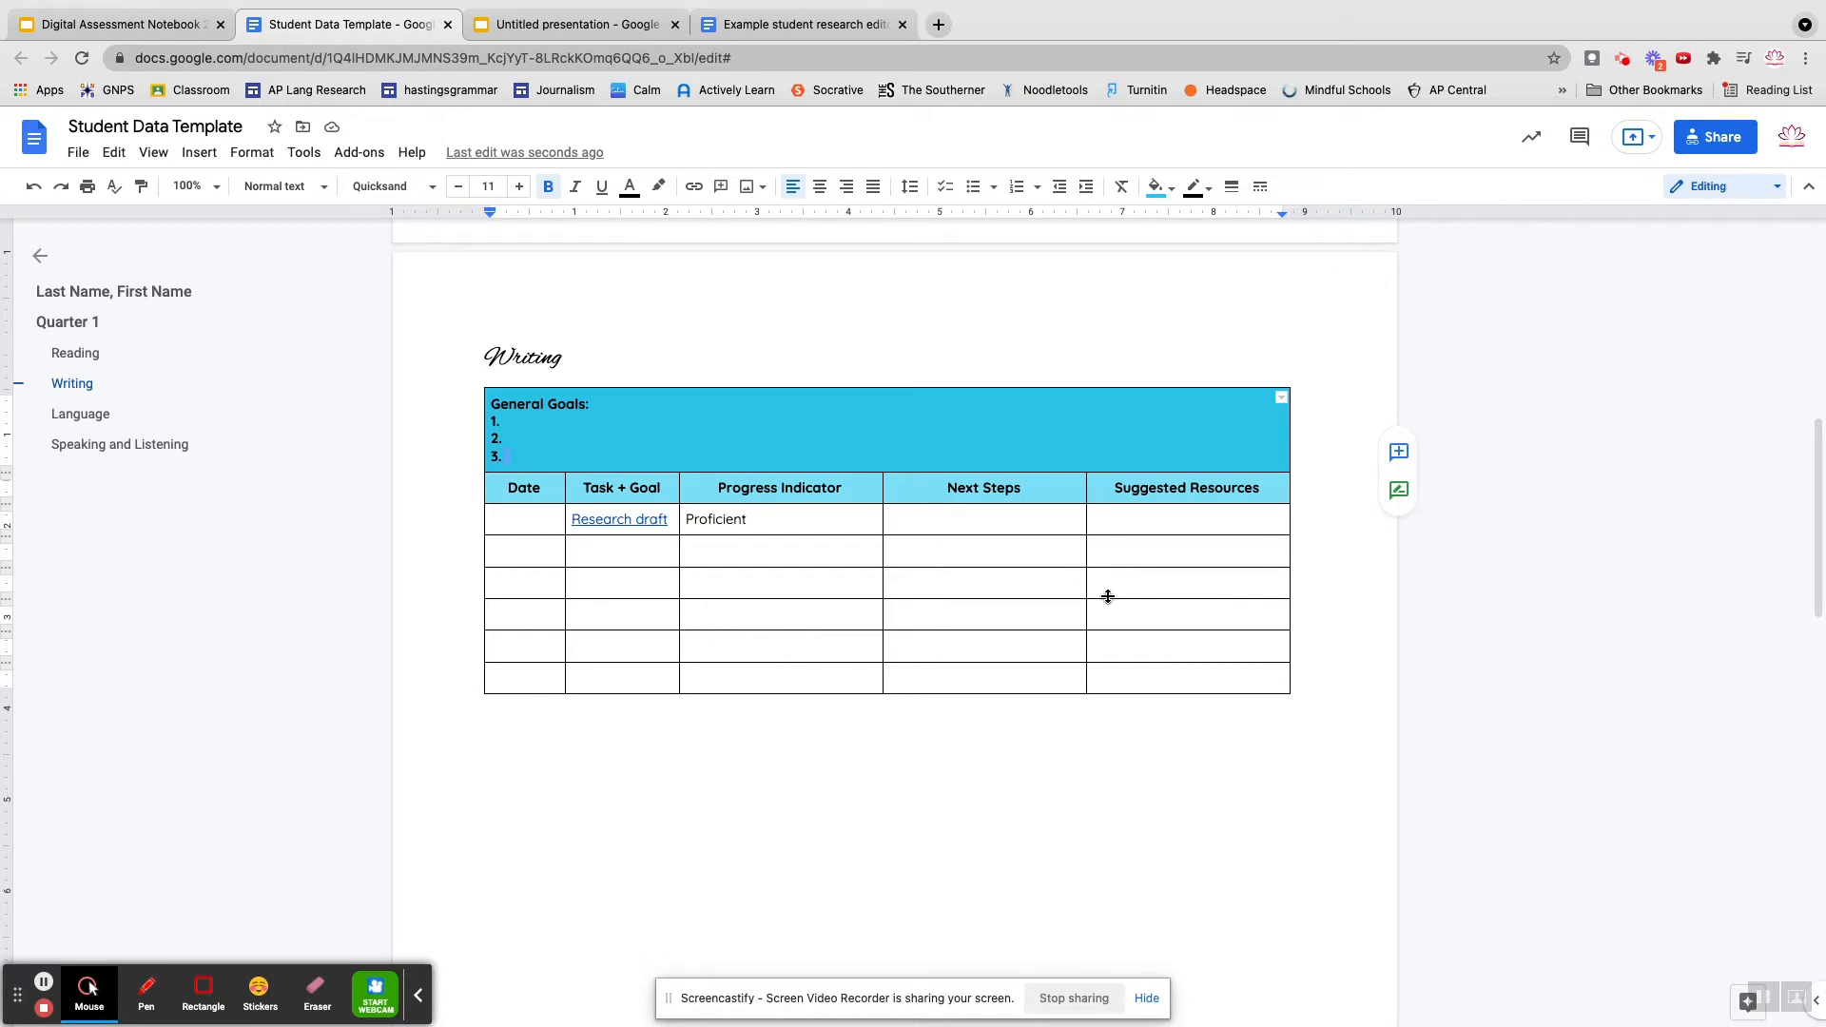
scroll(854, 608, "down", 7)
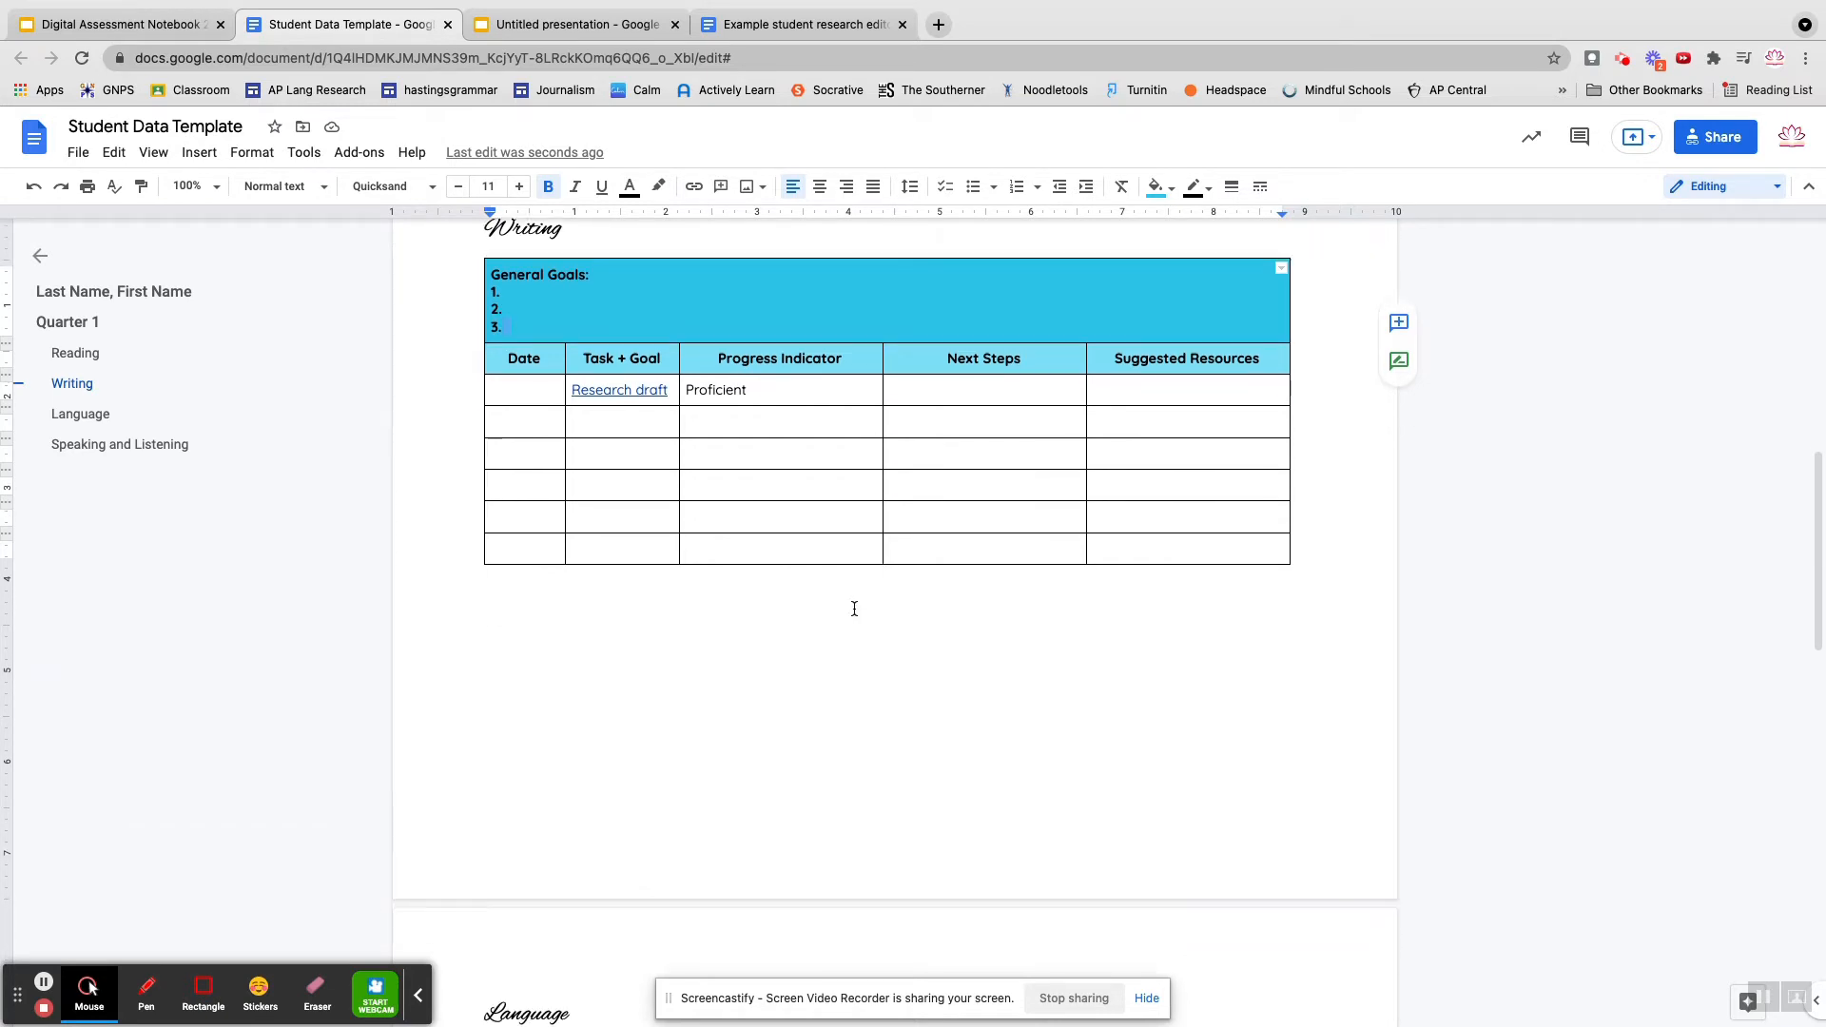
scroll(854, 609, "up", 14)
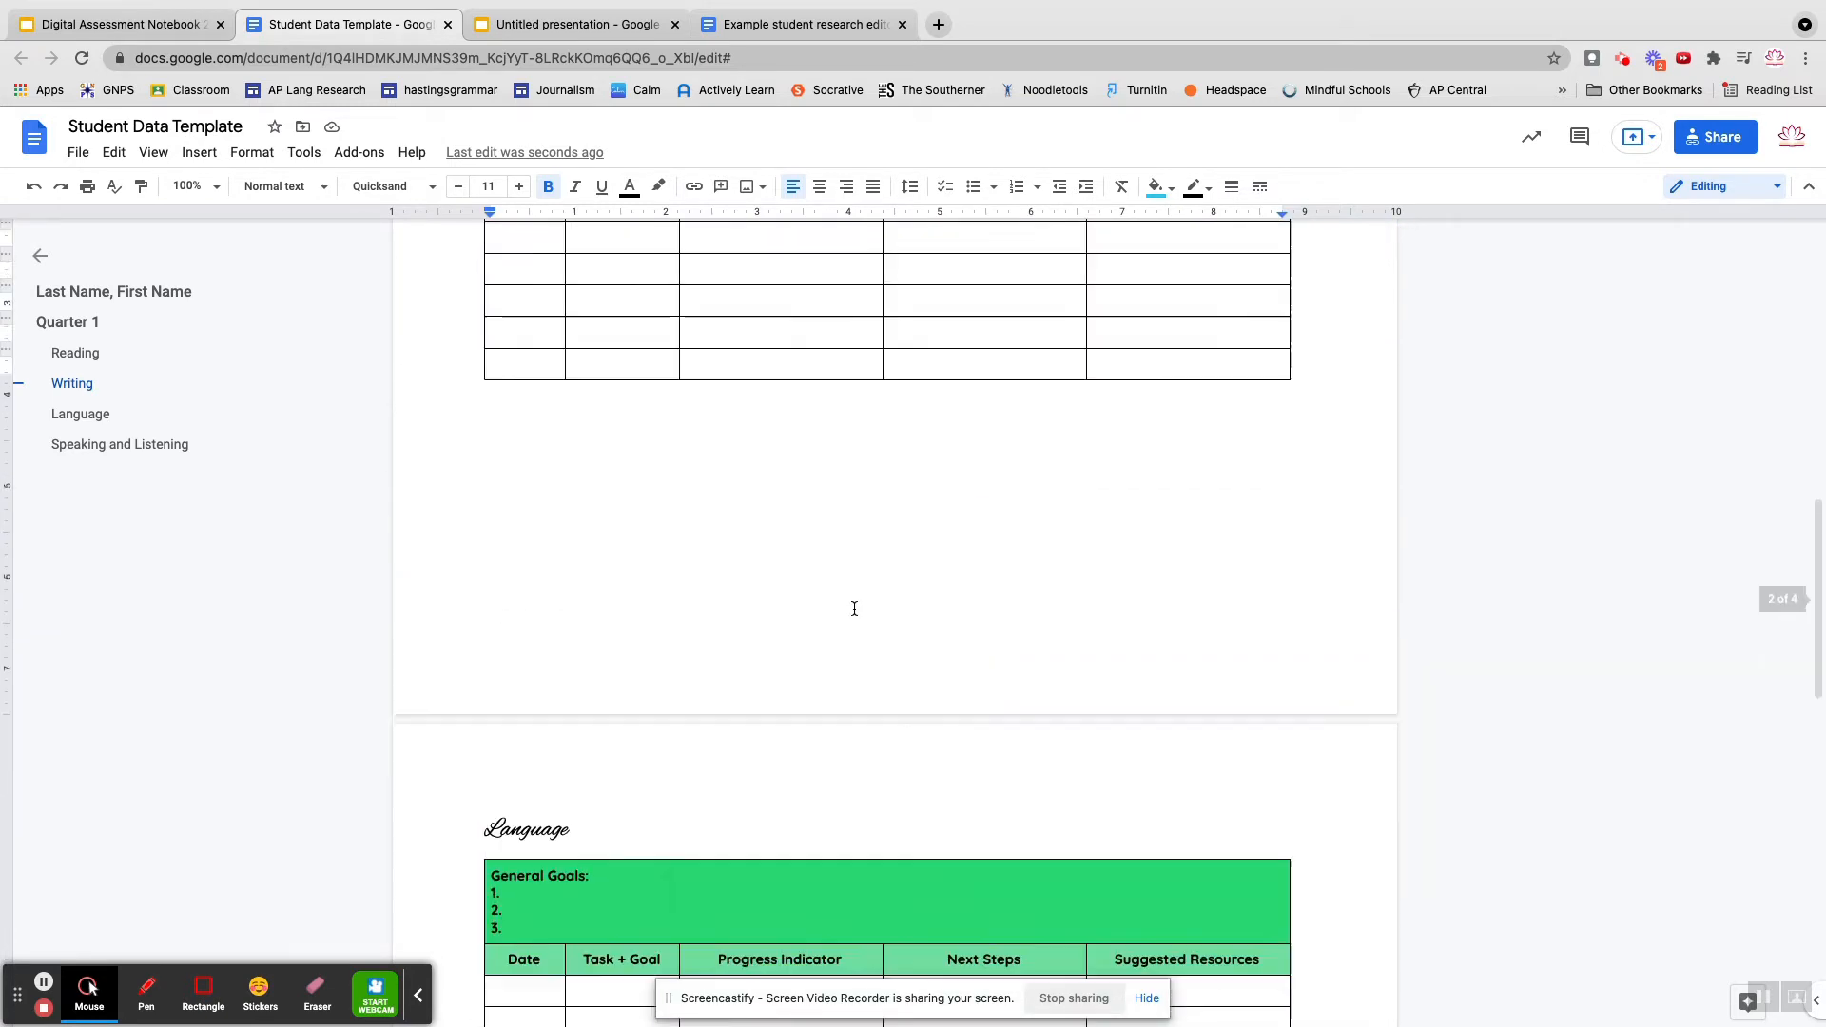
scroll(854, 608, "down", 5)
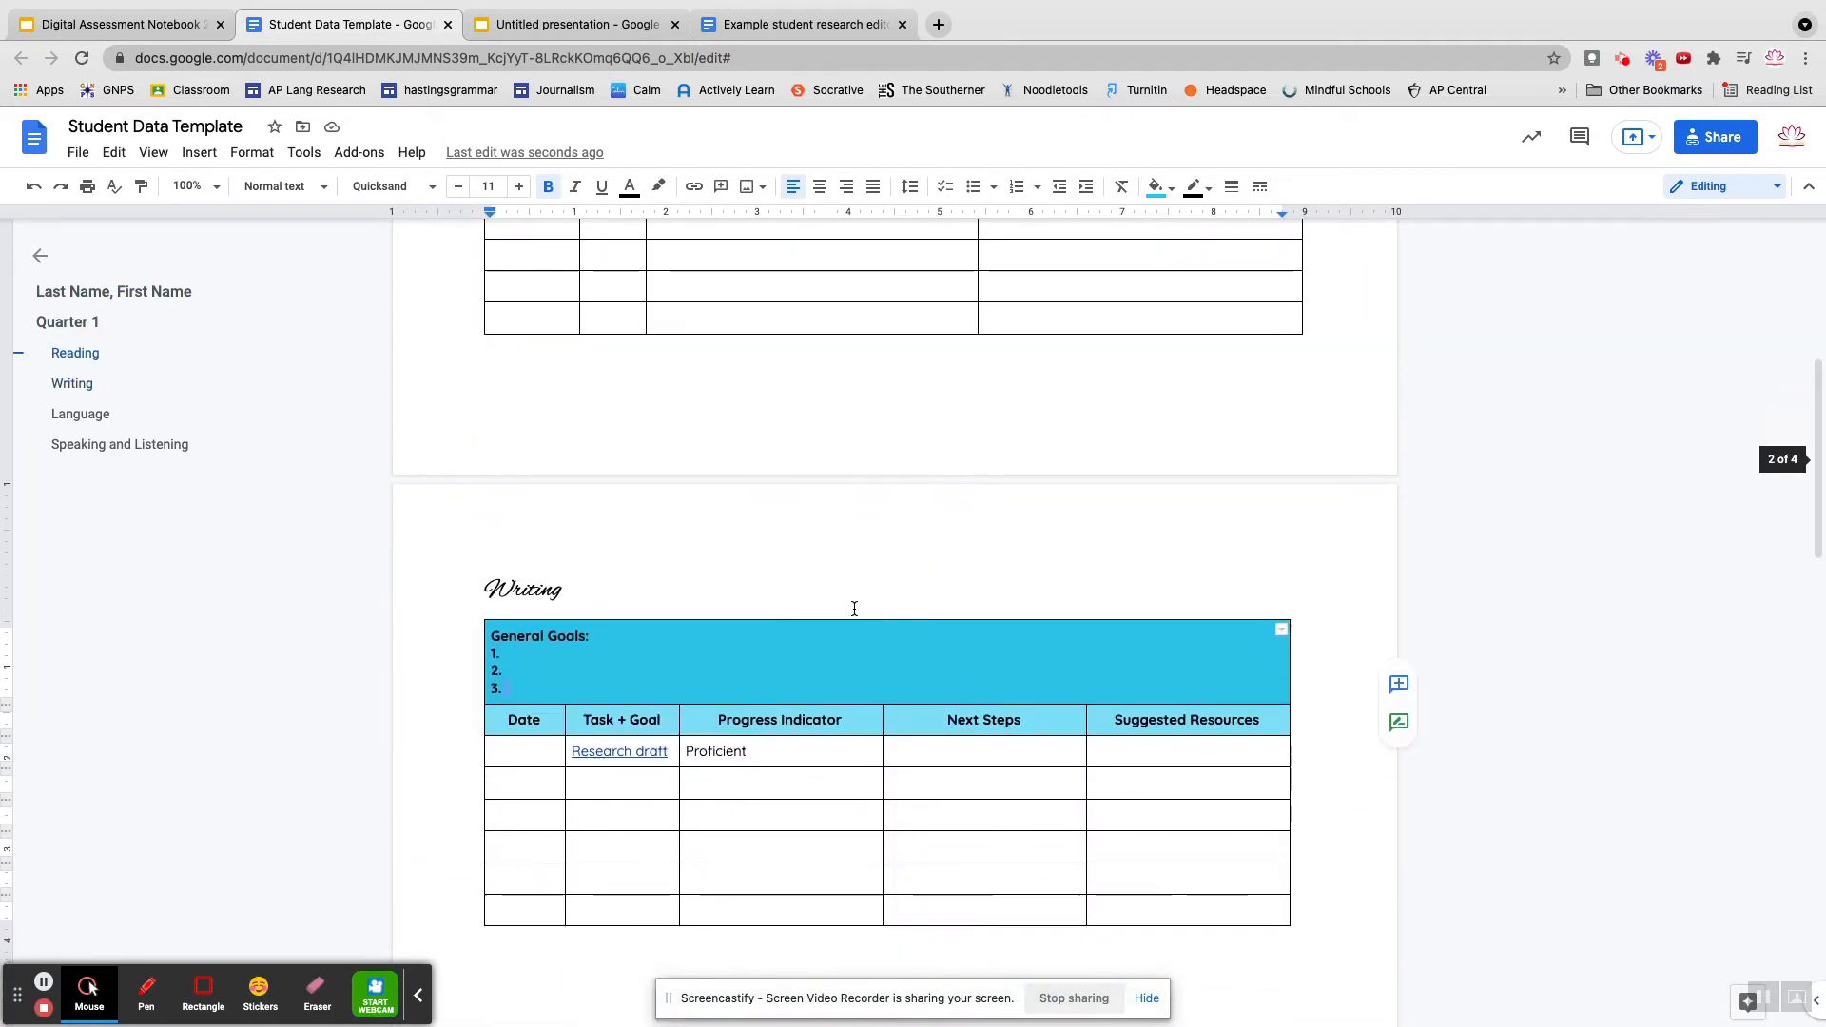
scroll(822, 581, "down", 2)
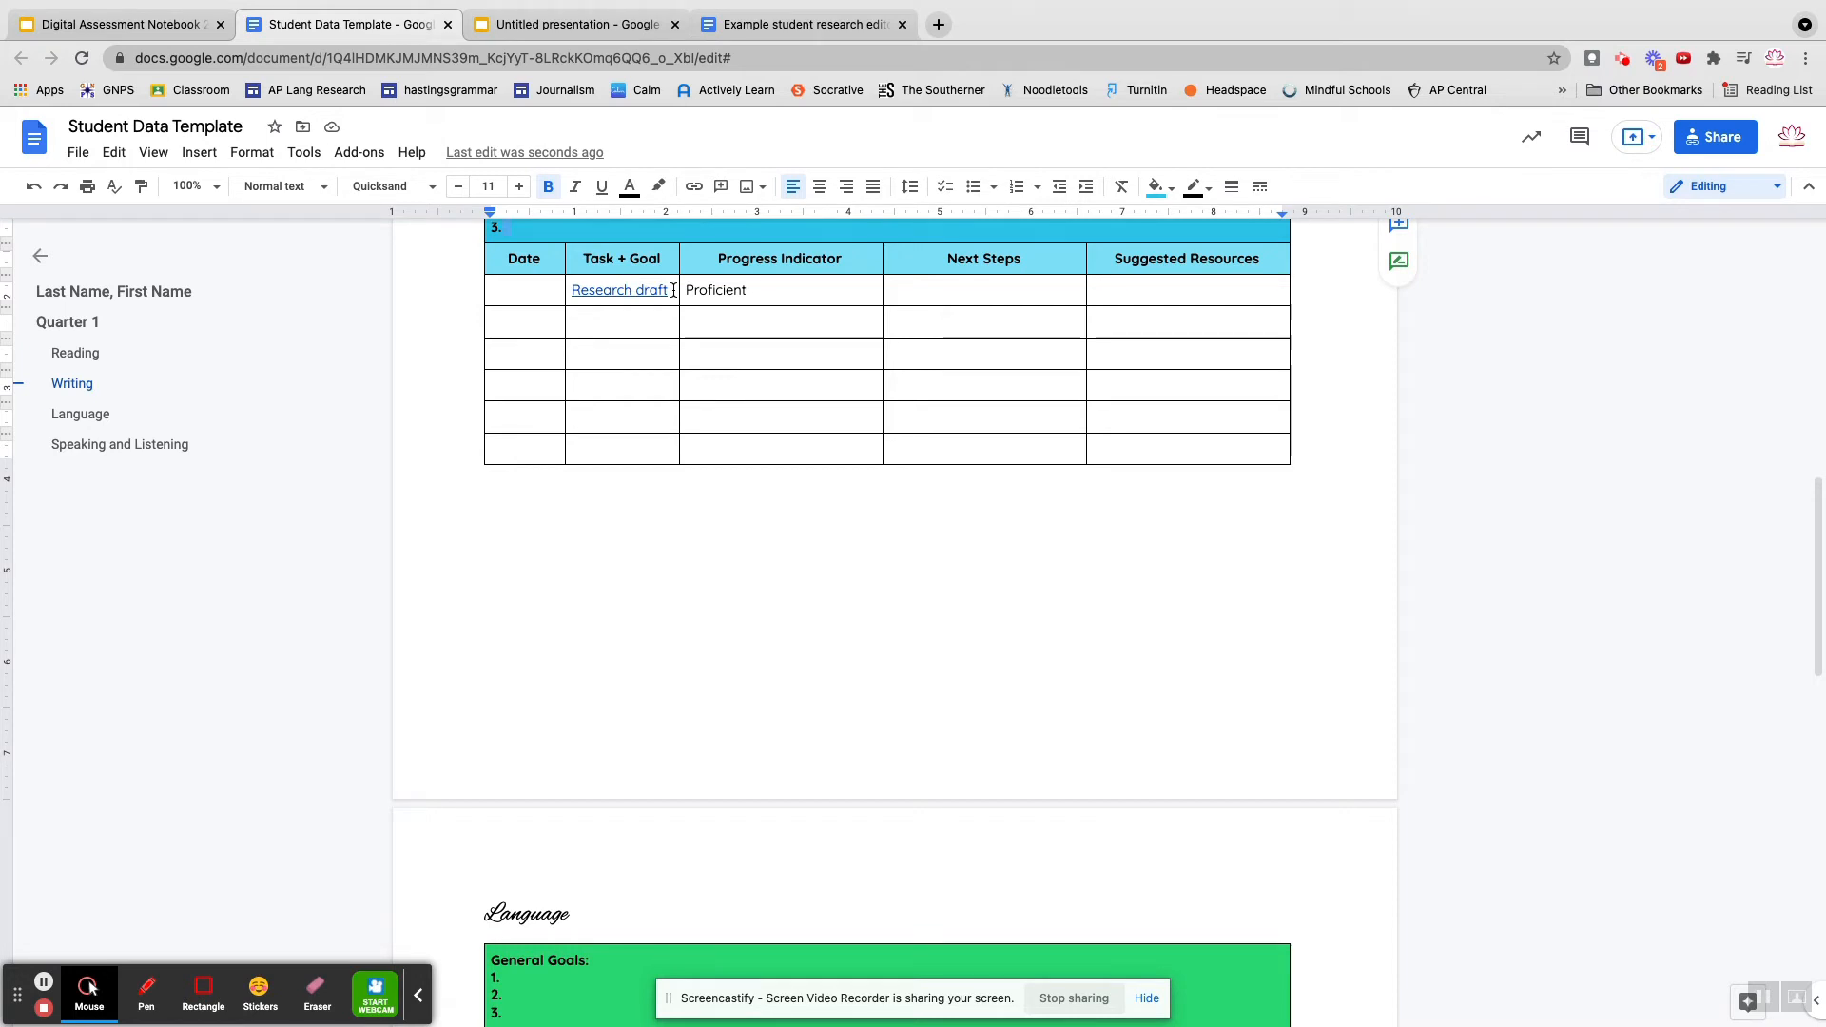
Step: Clear the sample Task + Goal and Progress Indicator entries from the first row of the Writing table
left_click_drag(765, 290, 566, 287)
Step: Copy the whole Quarter 1 section, from its heading through the Speaking and Listening table, and paste the duplicate above the original
scroll(815, 338, "up", 15)
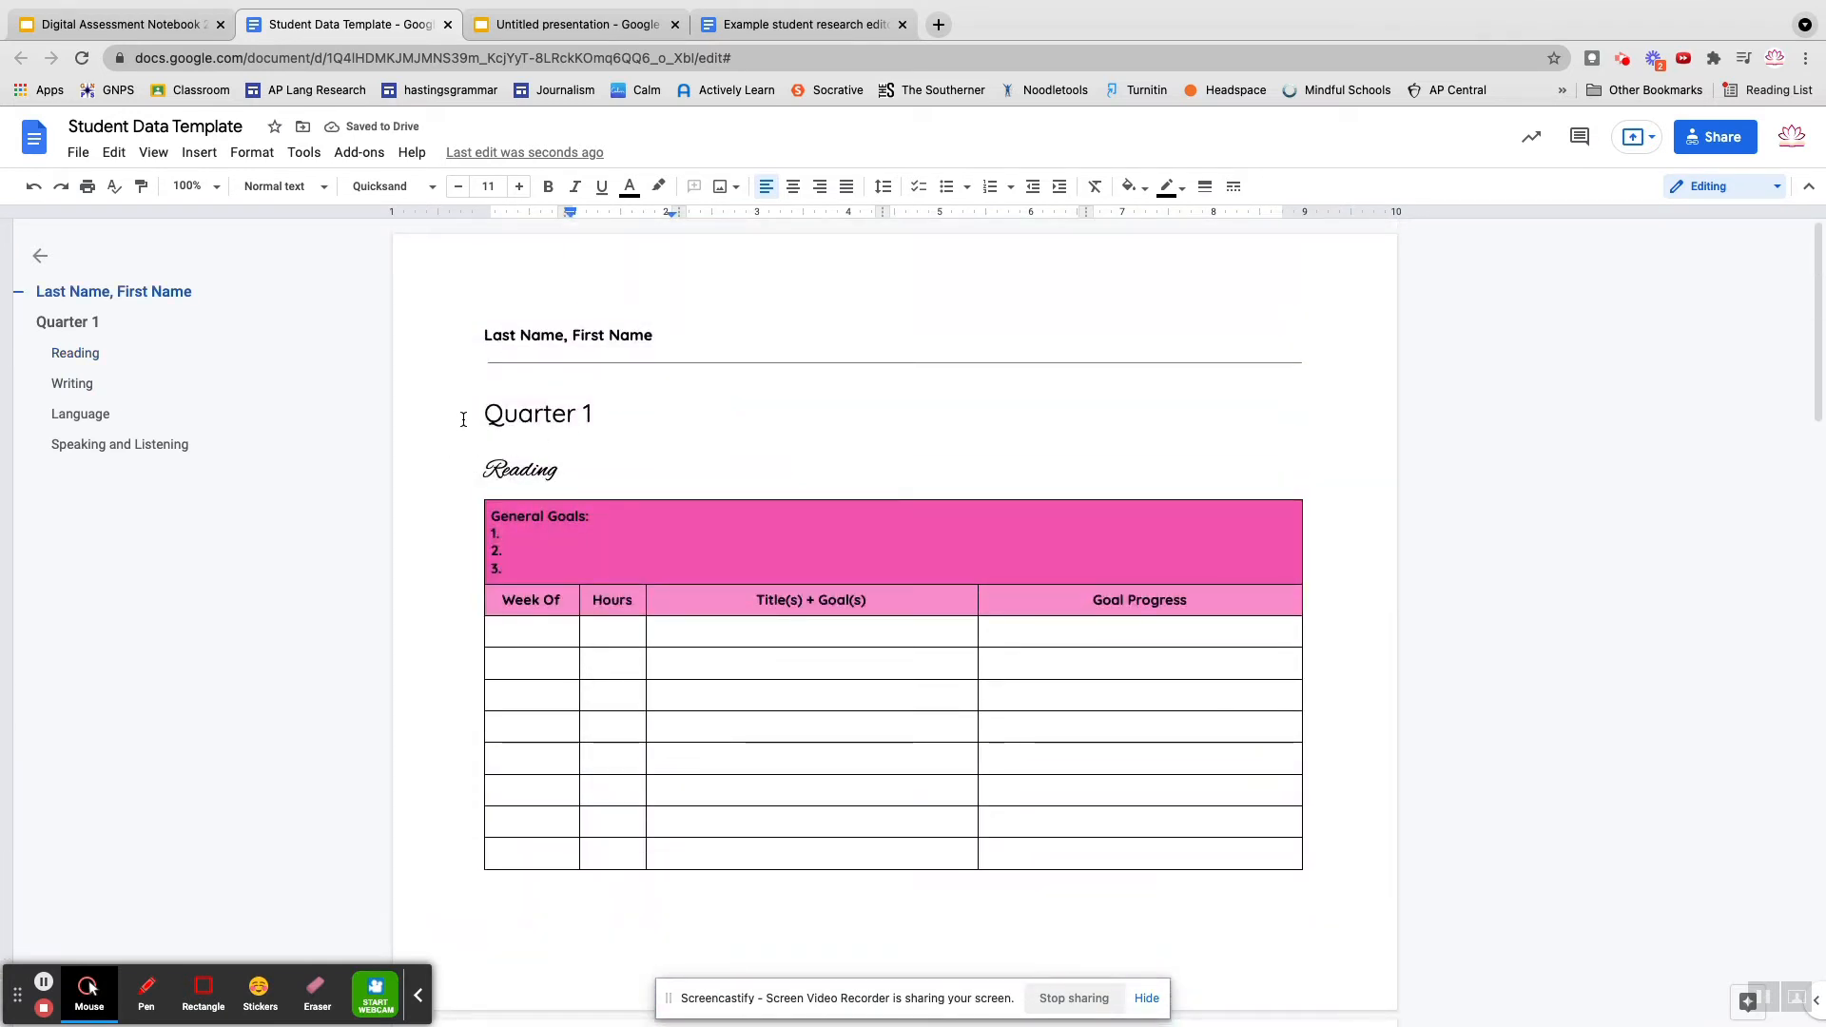
left_click_drag(473, 413, 1269, 956)
scroll(1126, 834, "up", 15)
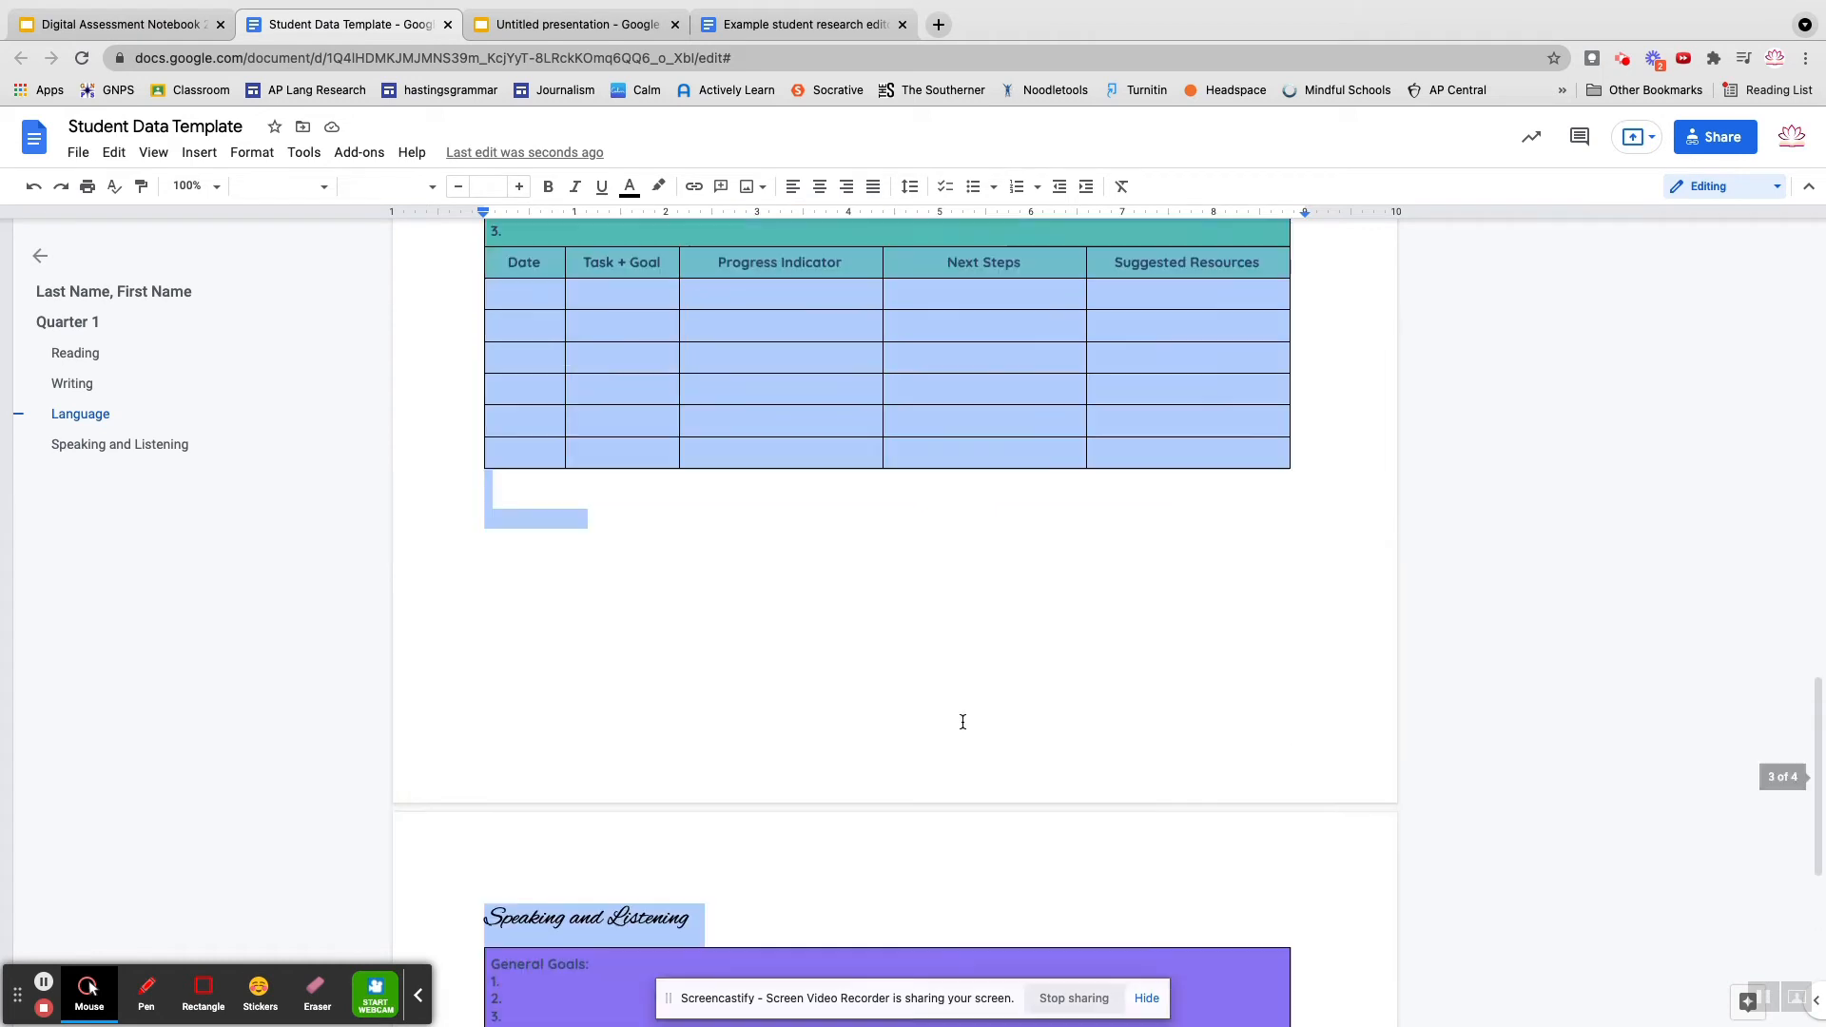
scroll(831, 710, "up", 5)
left_click(484, 416)
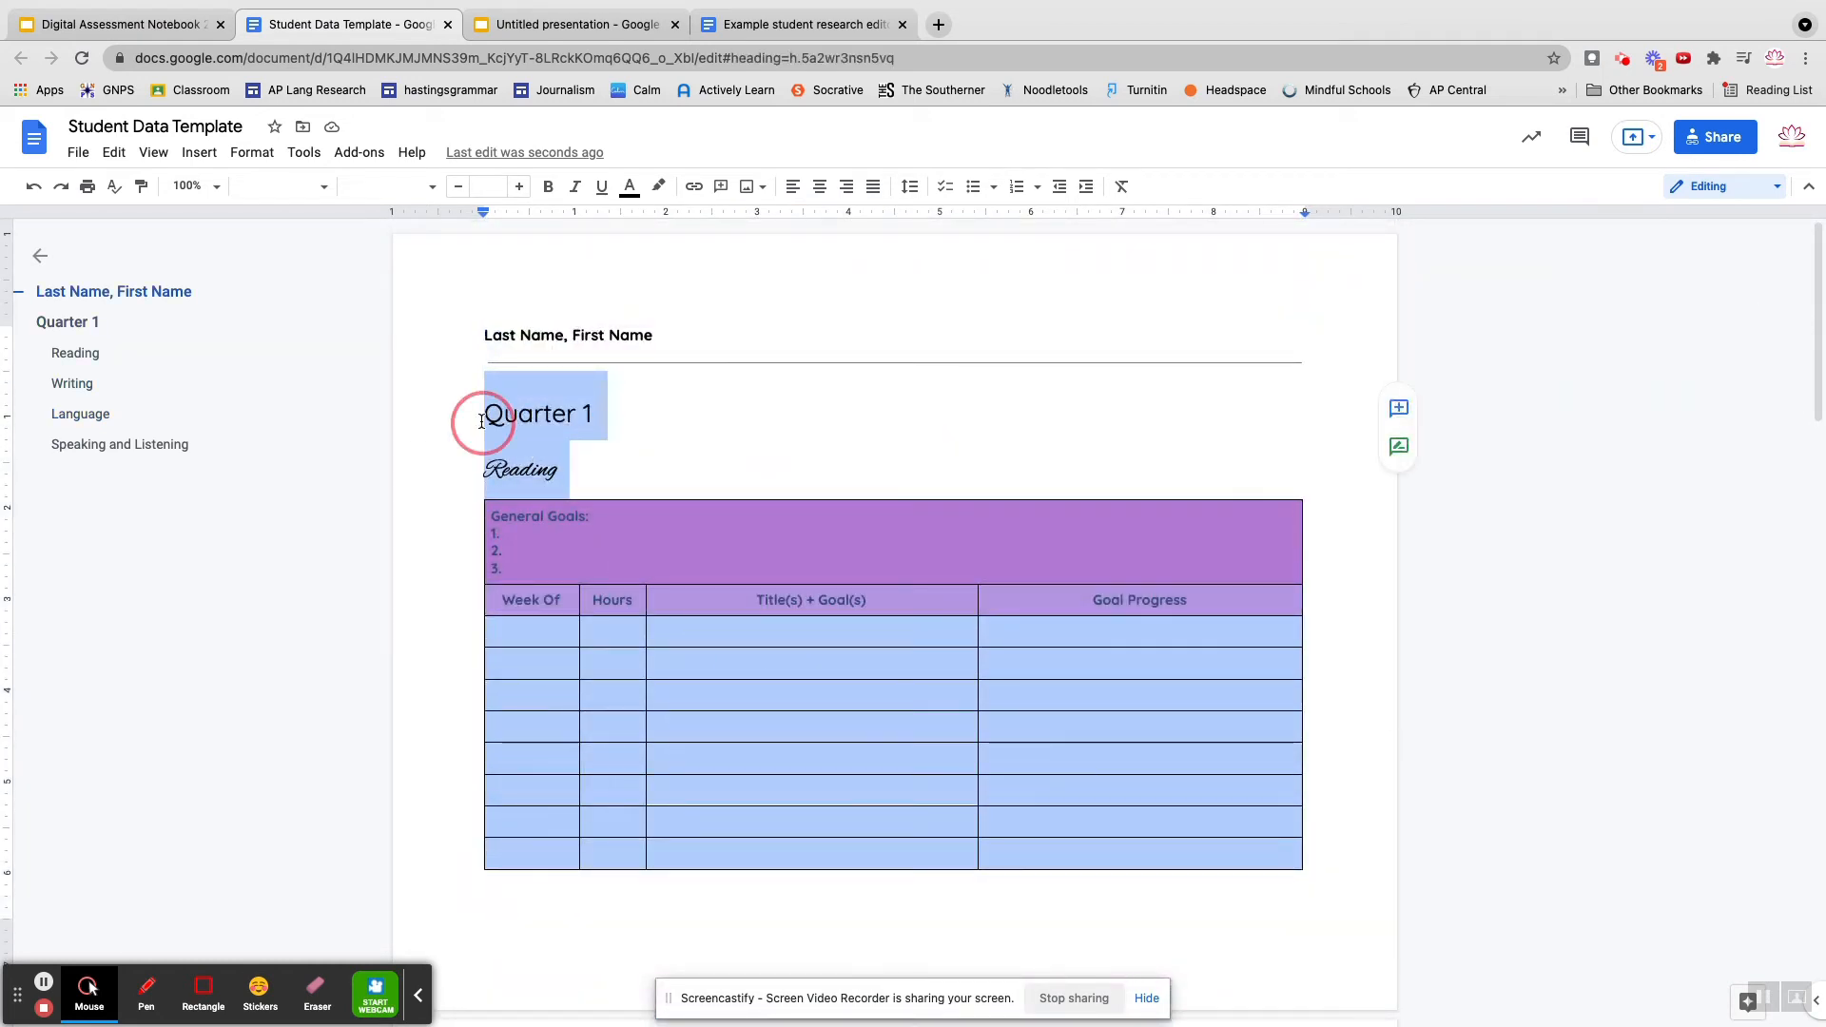
key("Return")
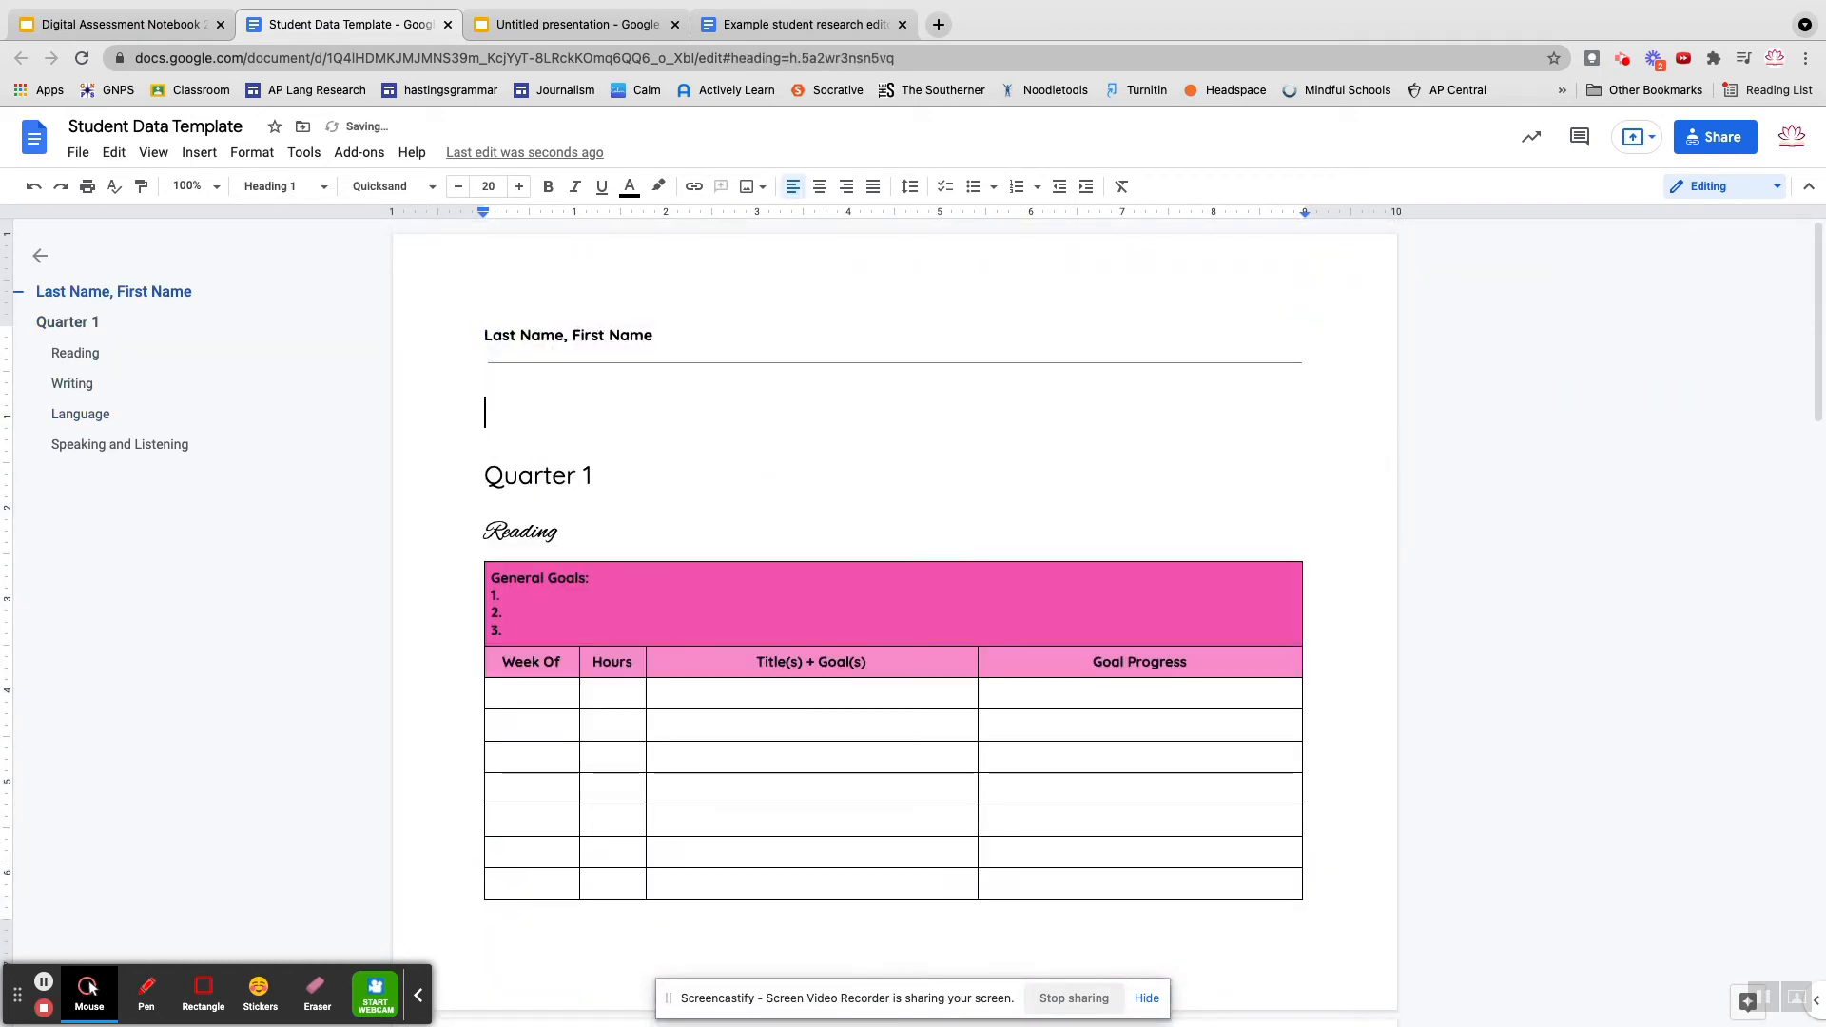
key("ctrl+v")
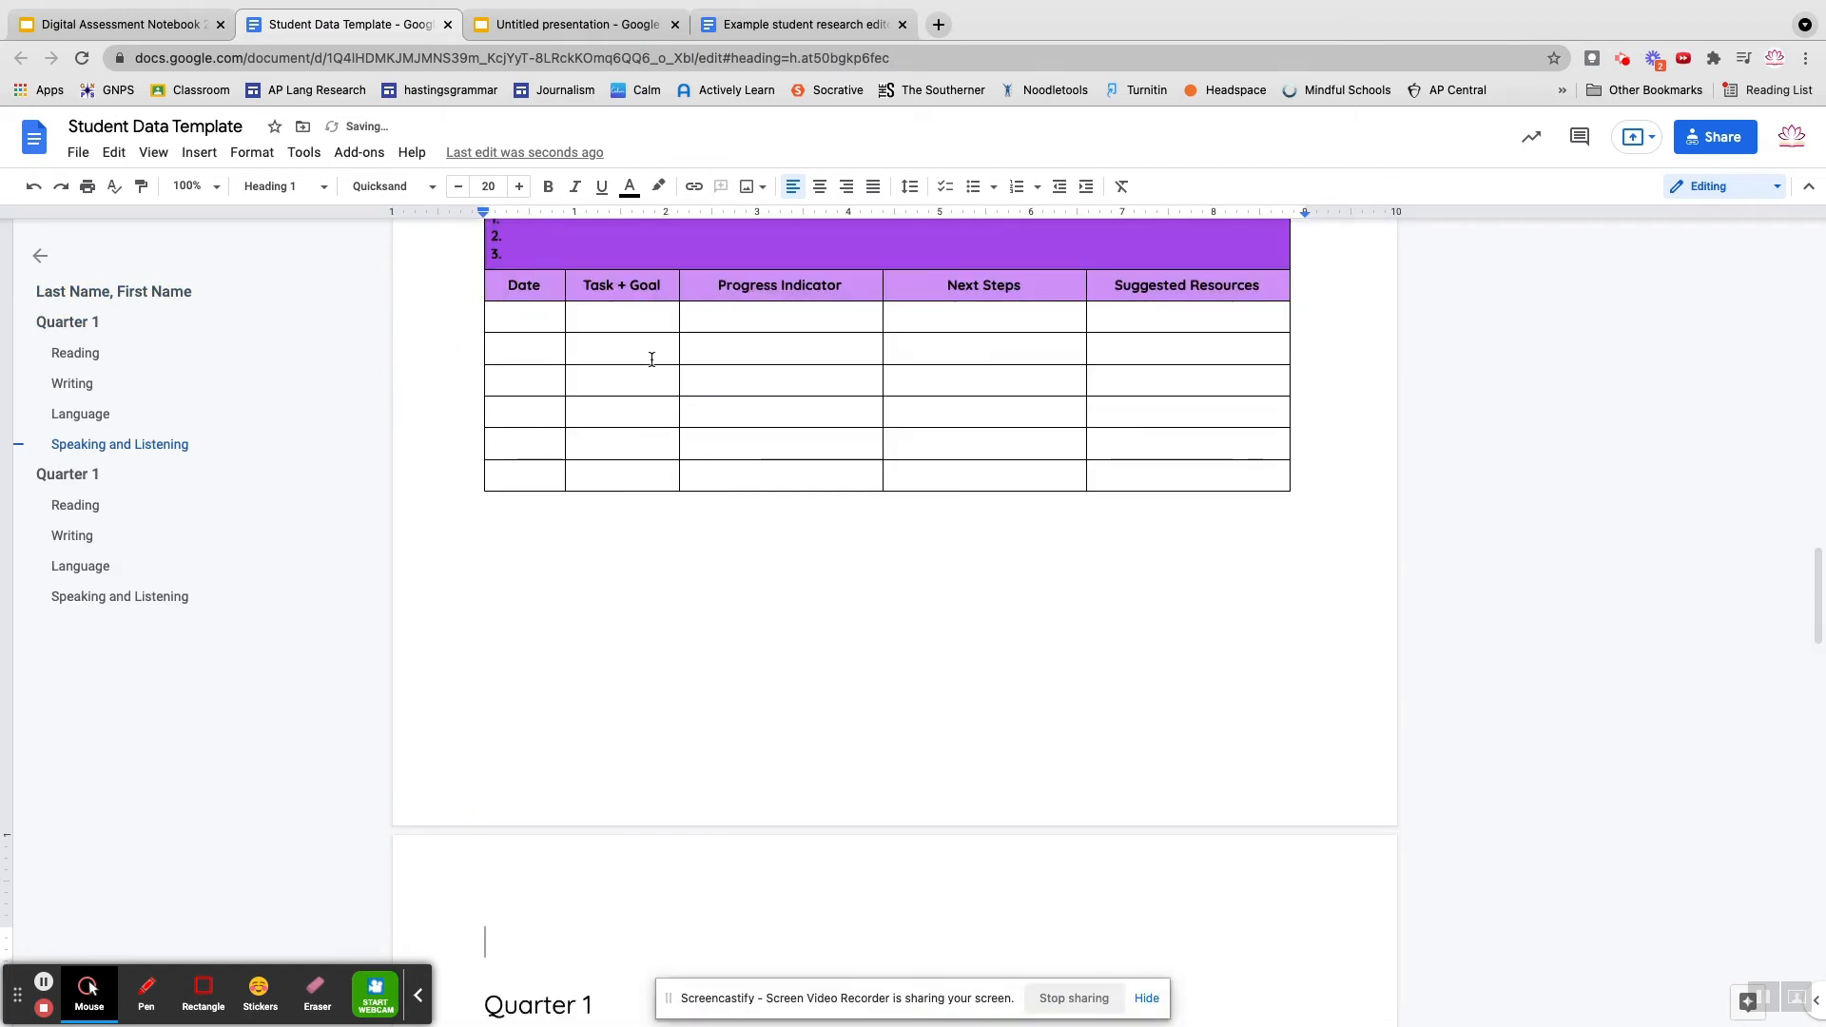
Step: Rename the heading of the upper duplicated section "Quarter 2" and go to the original Quarter 1 section
scroll(652, 381, "up", 20)
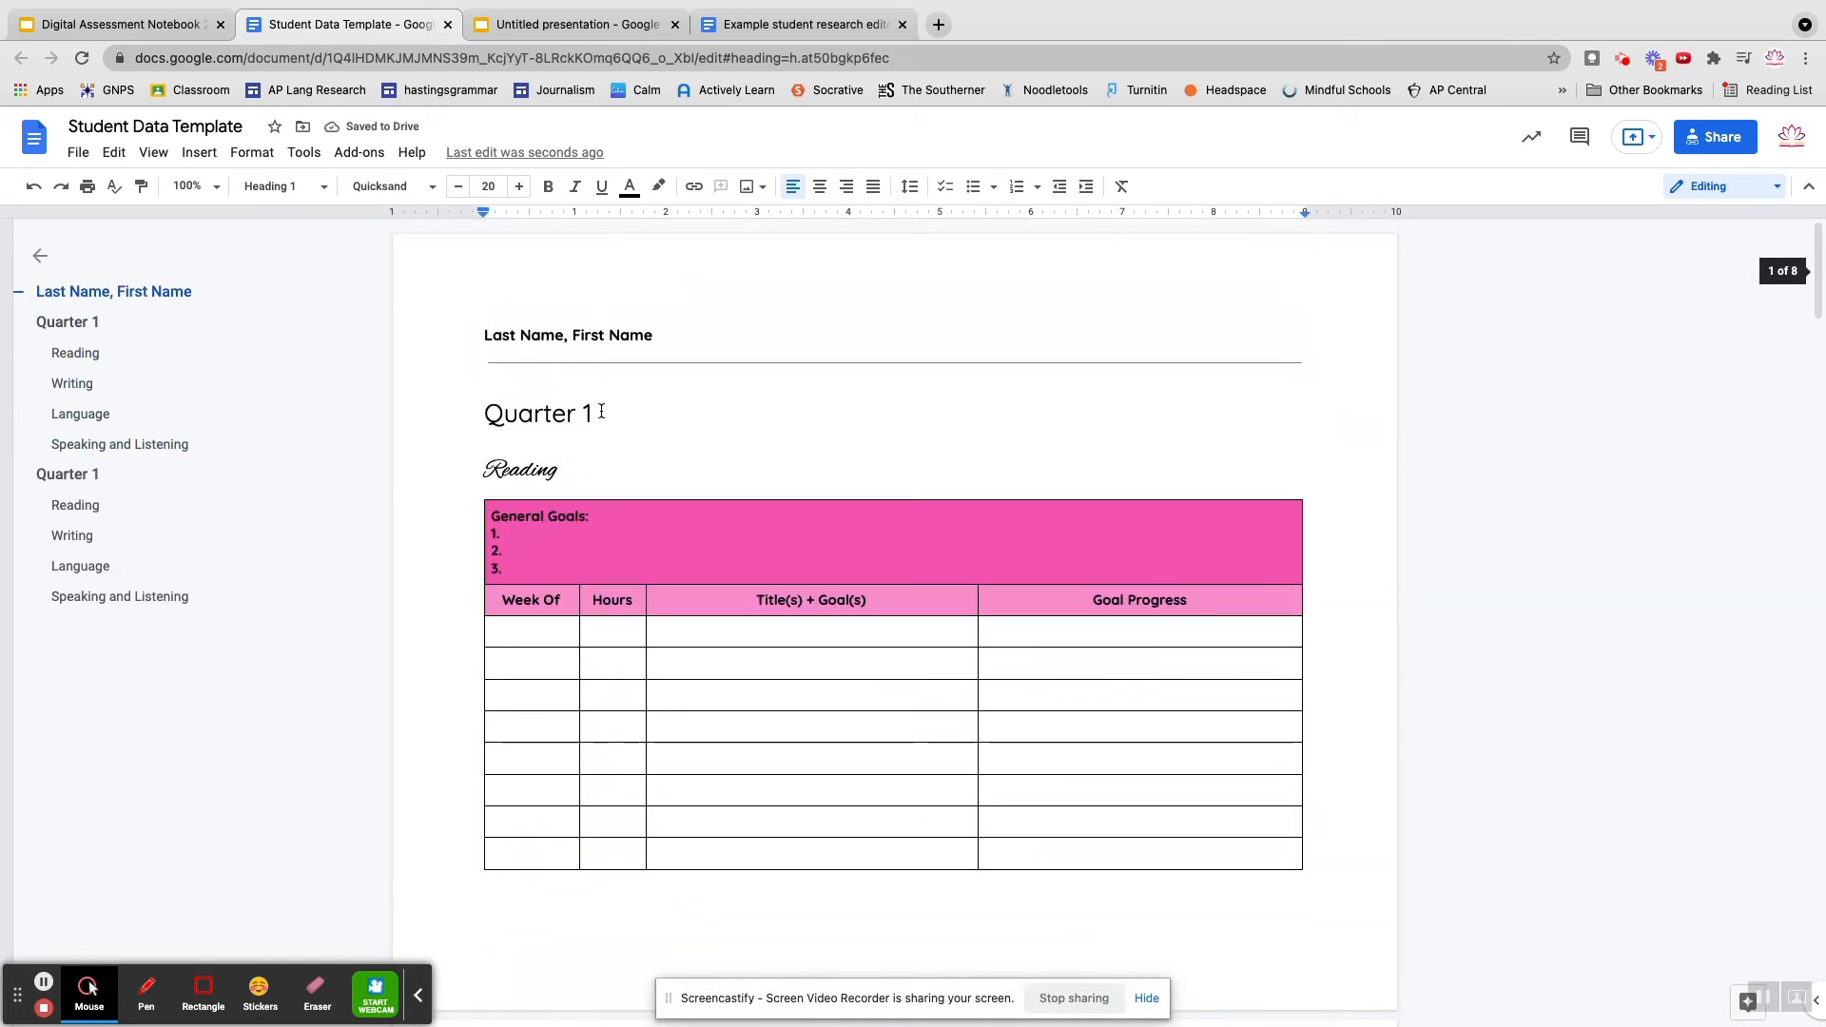
left_click(602, 411)
key("BackSpace")
type("2")
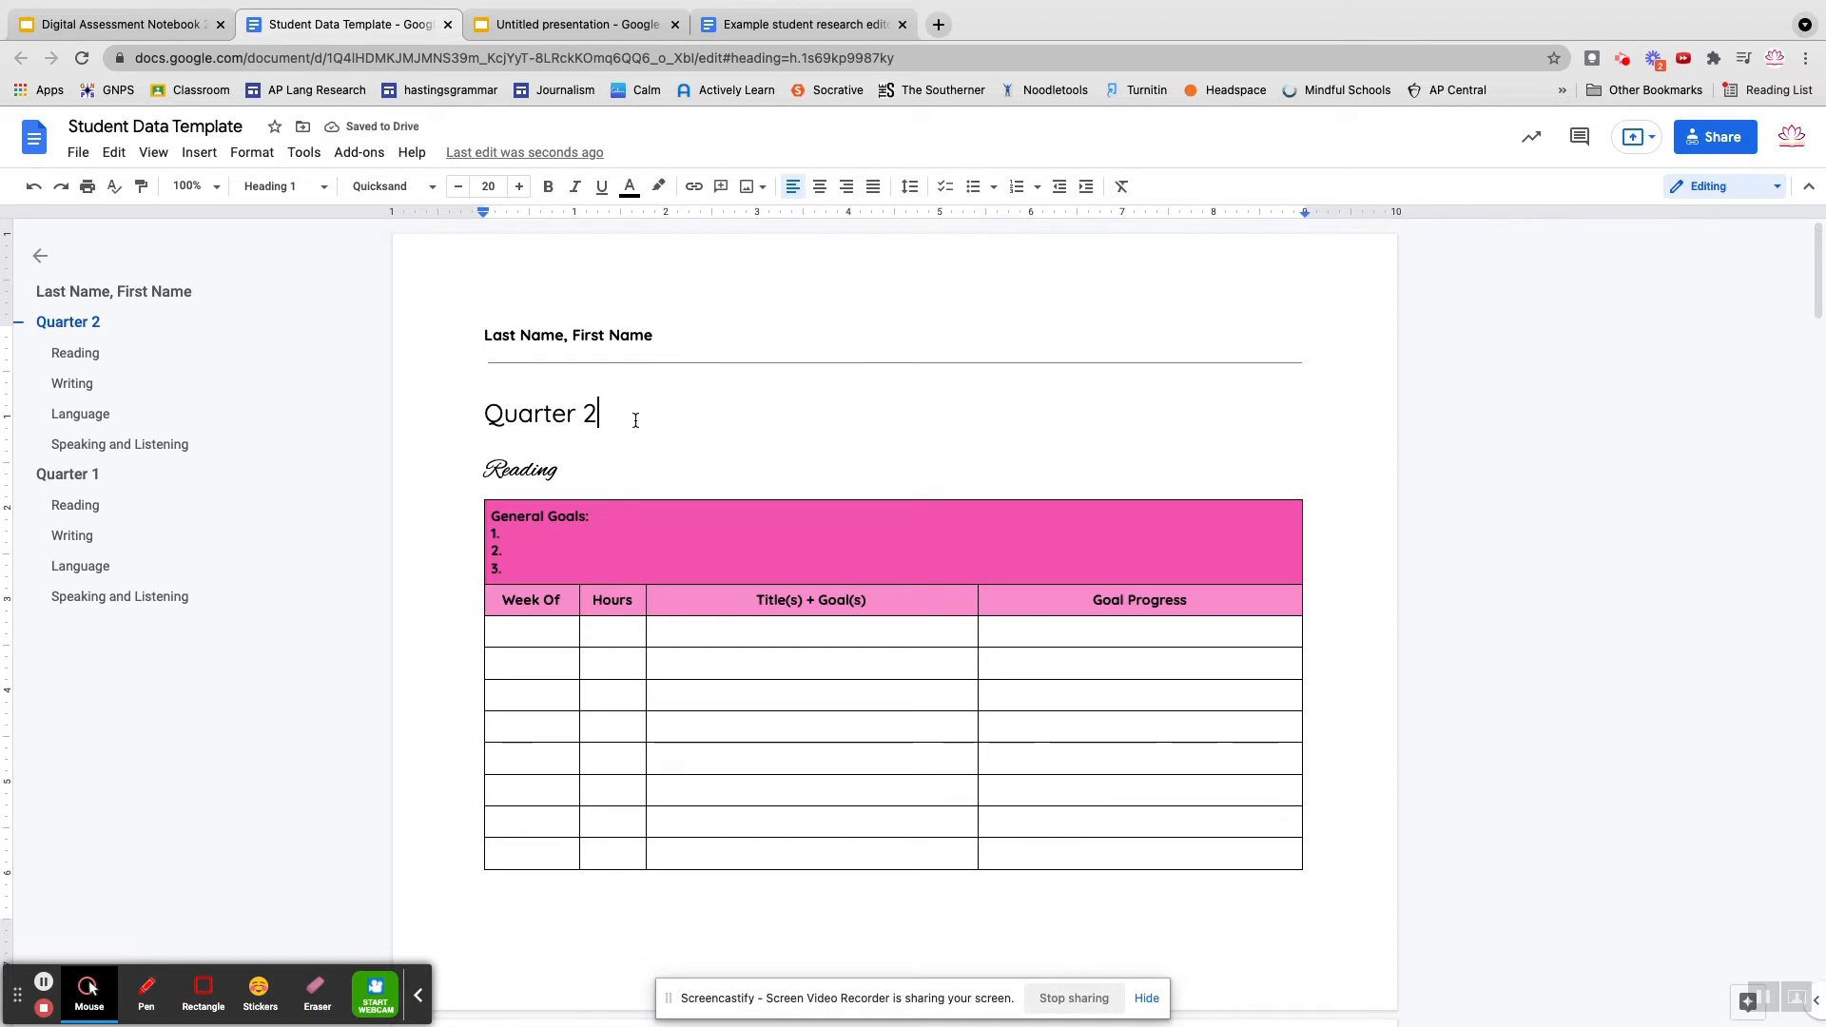
left_click(59, 477)
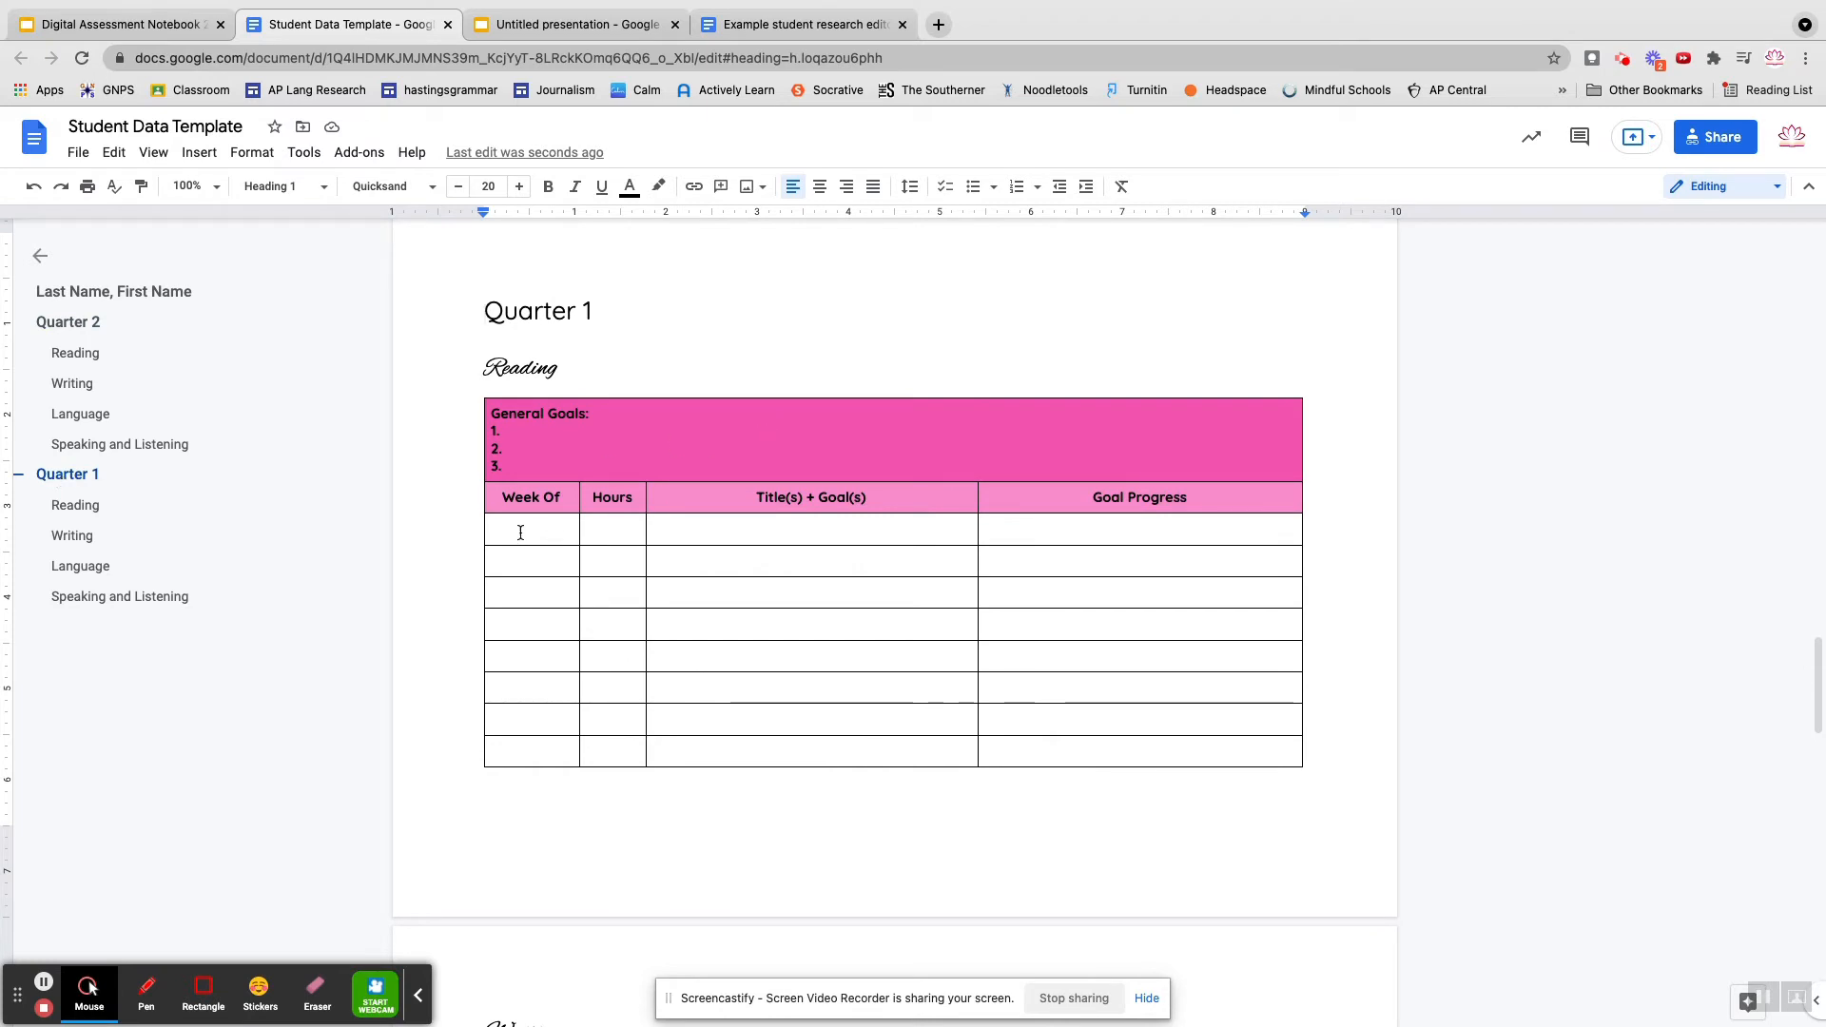
Step: Undo the heading rename, the pasted section and the blank line inserted above Quarter 1
scroll(921, 494, "up", 15)
scroll(584, 301, "up", 5)
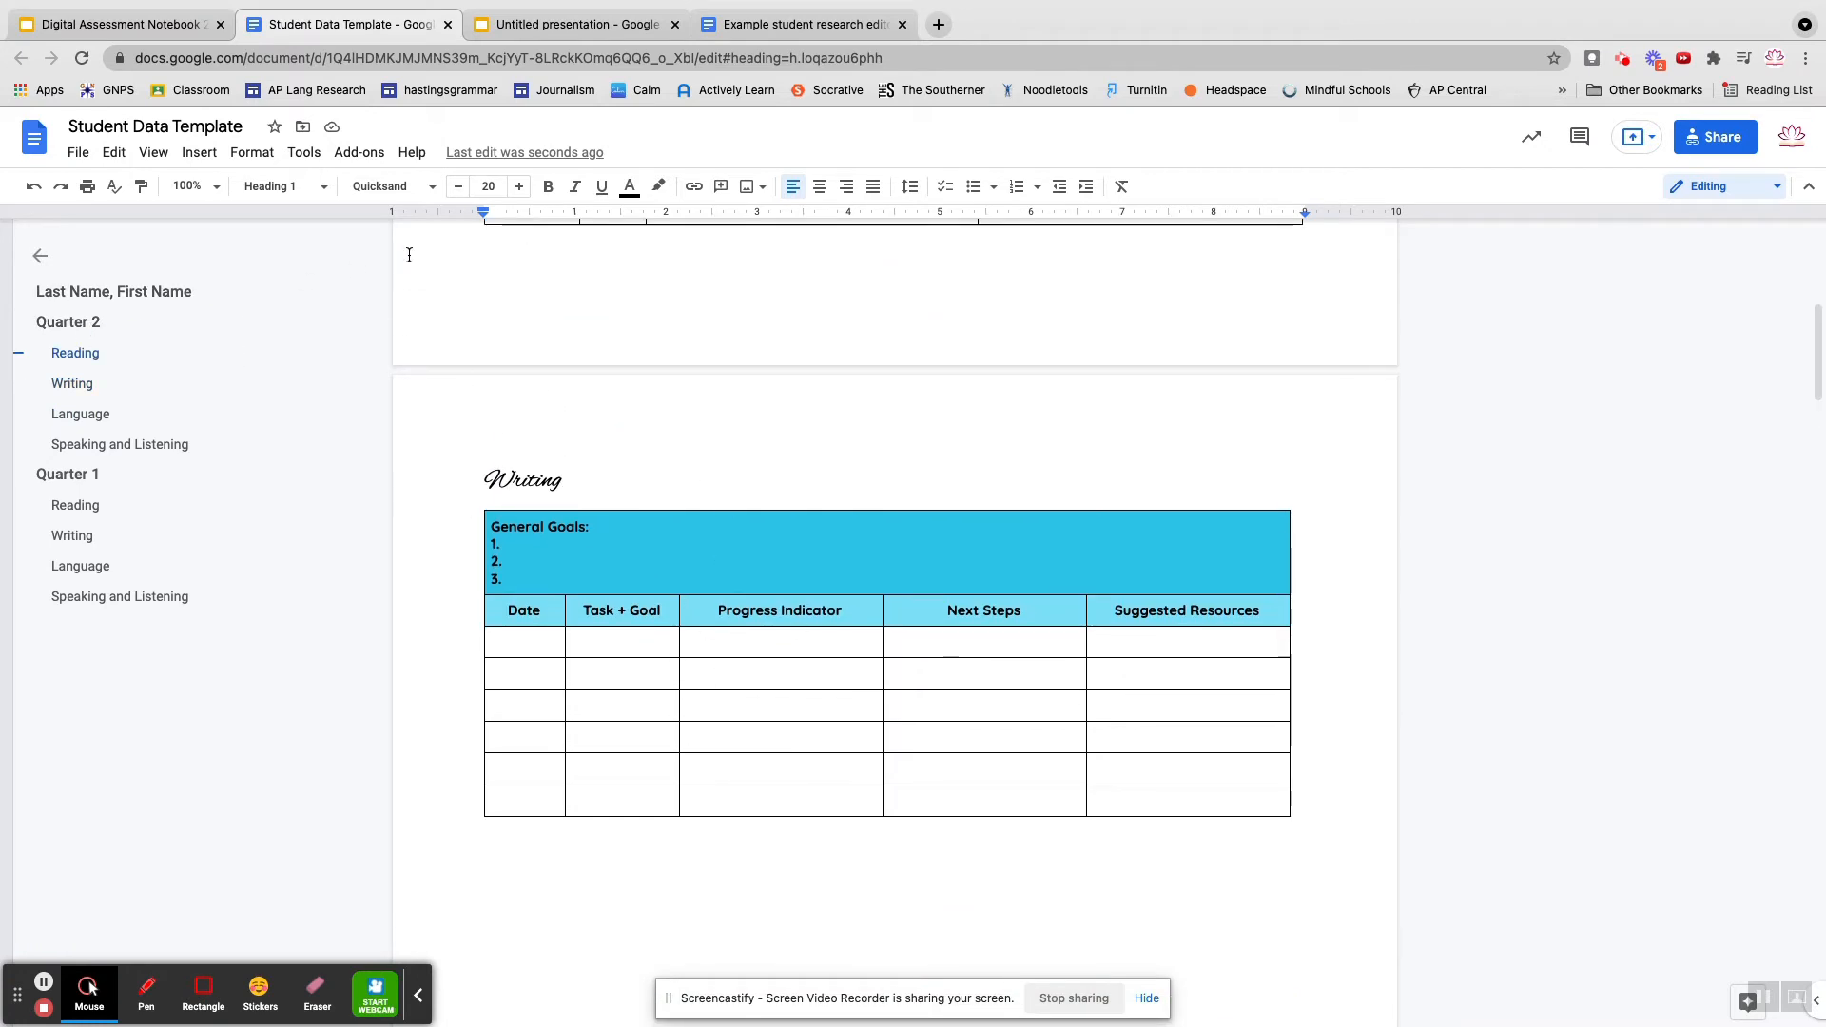
left_click(31, 187)
left_click(31, 188)
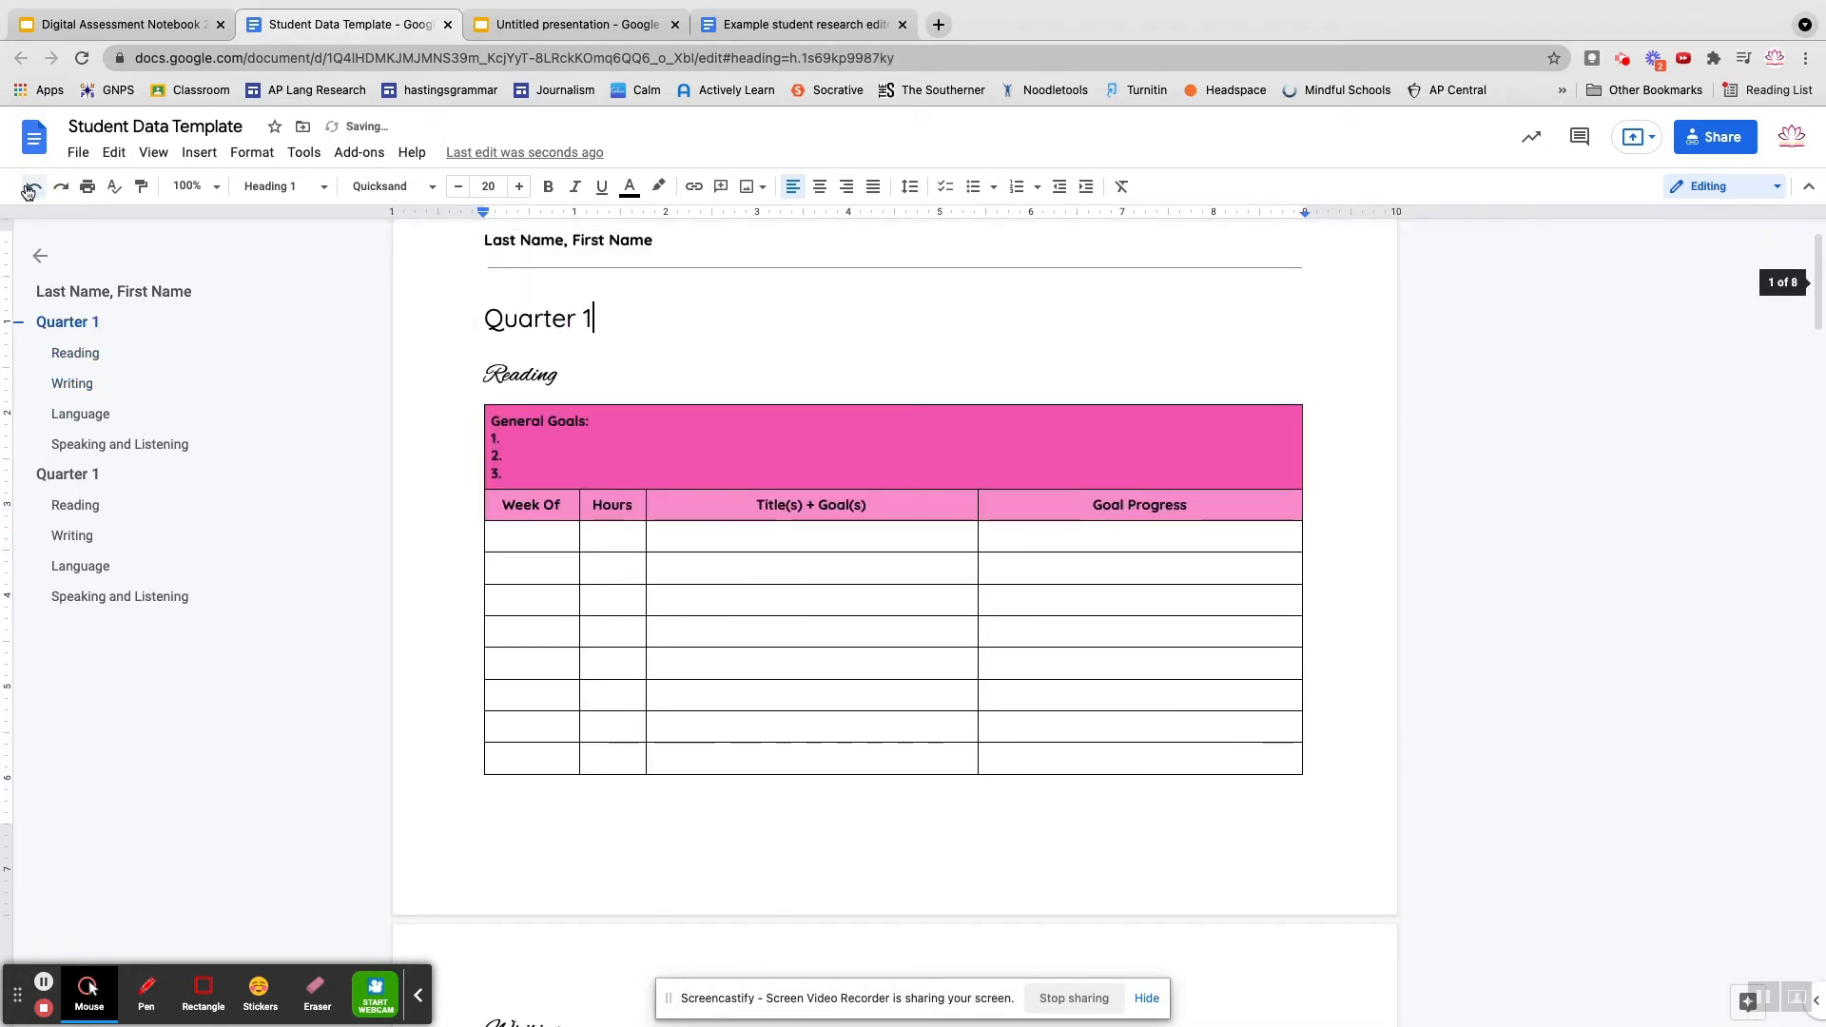
left_click(31, 188)
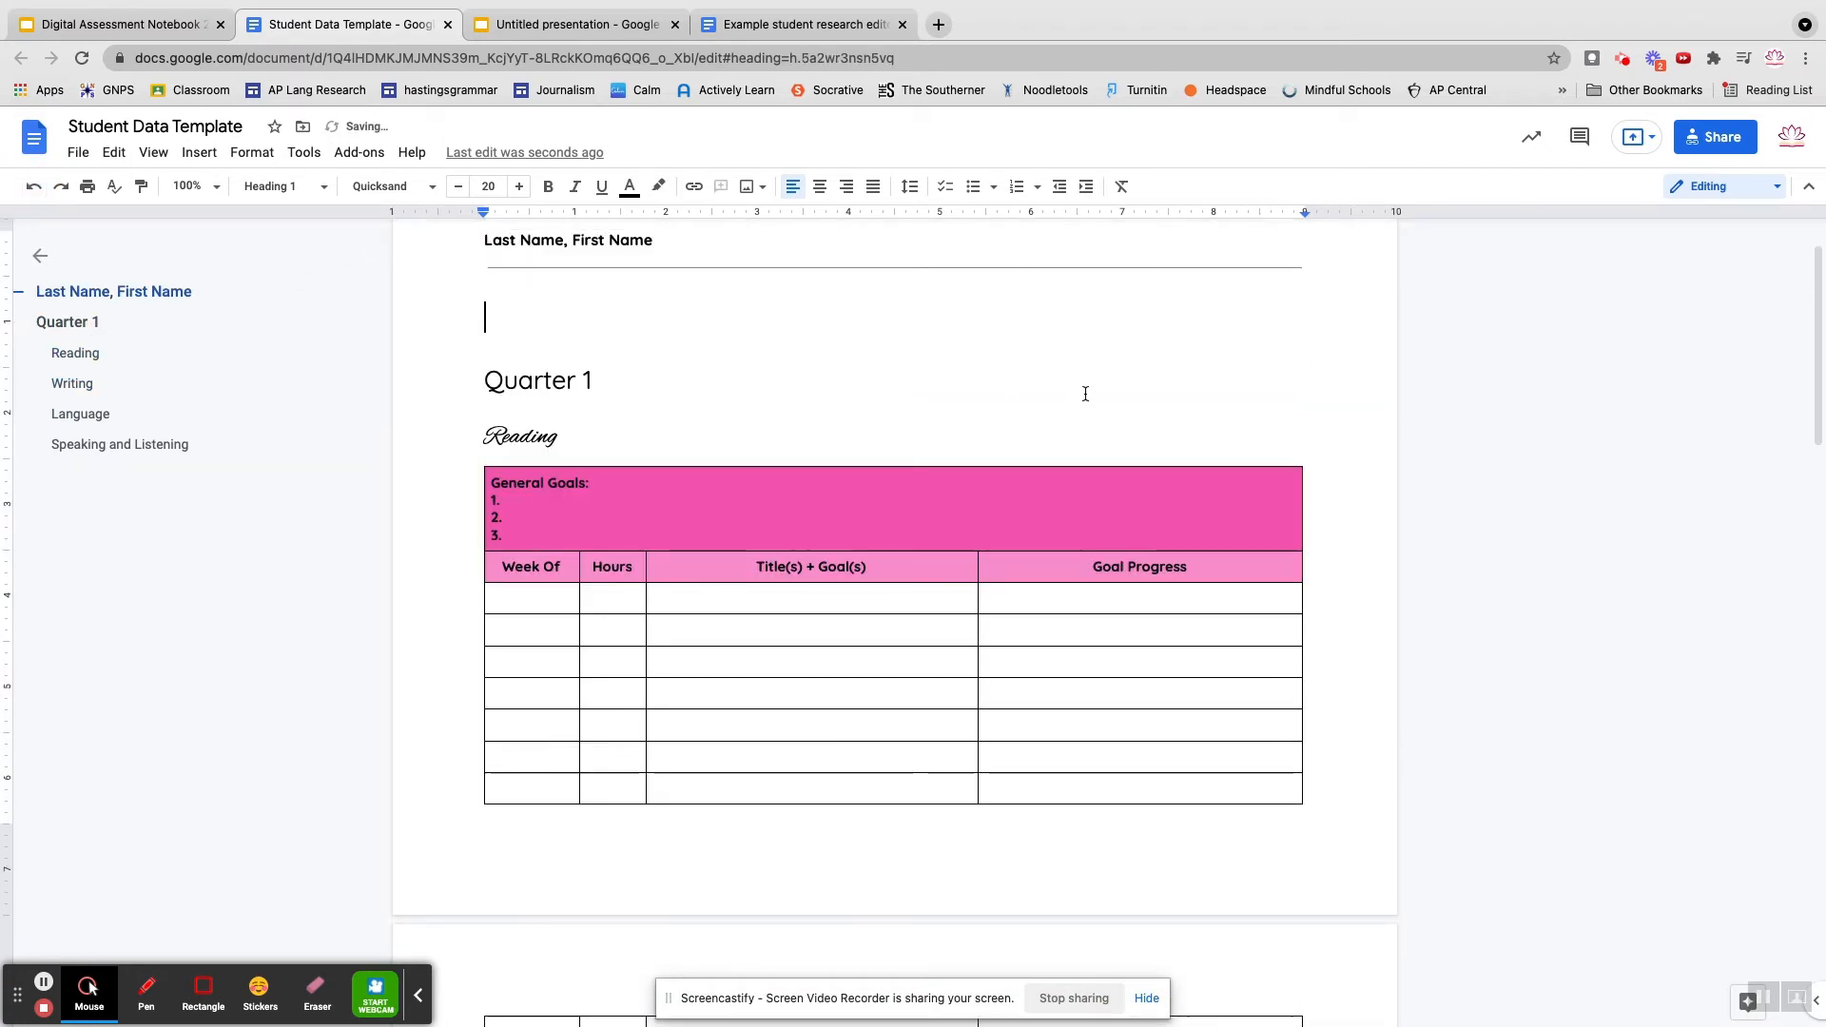
left_click(33, 186)
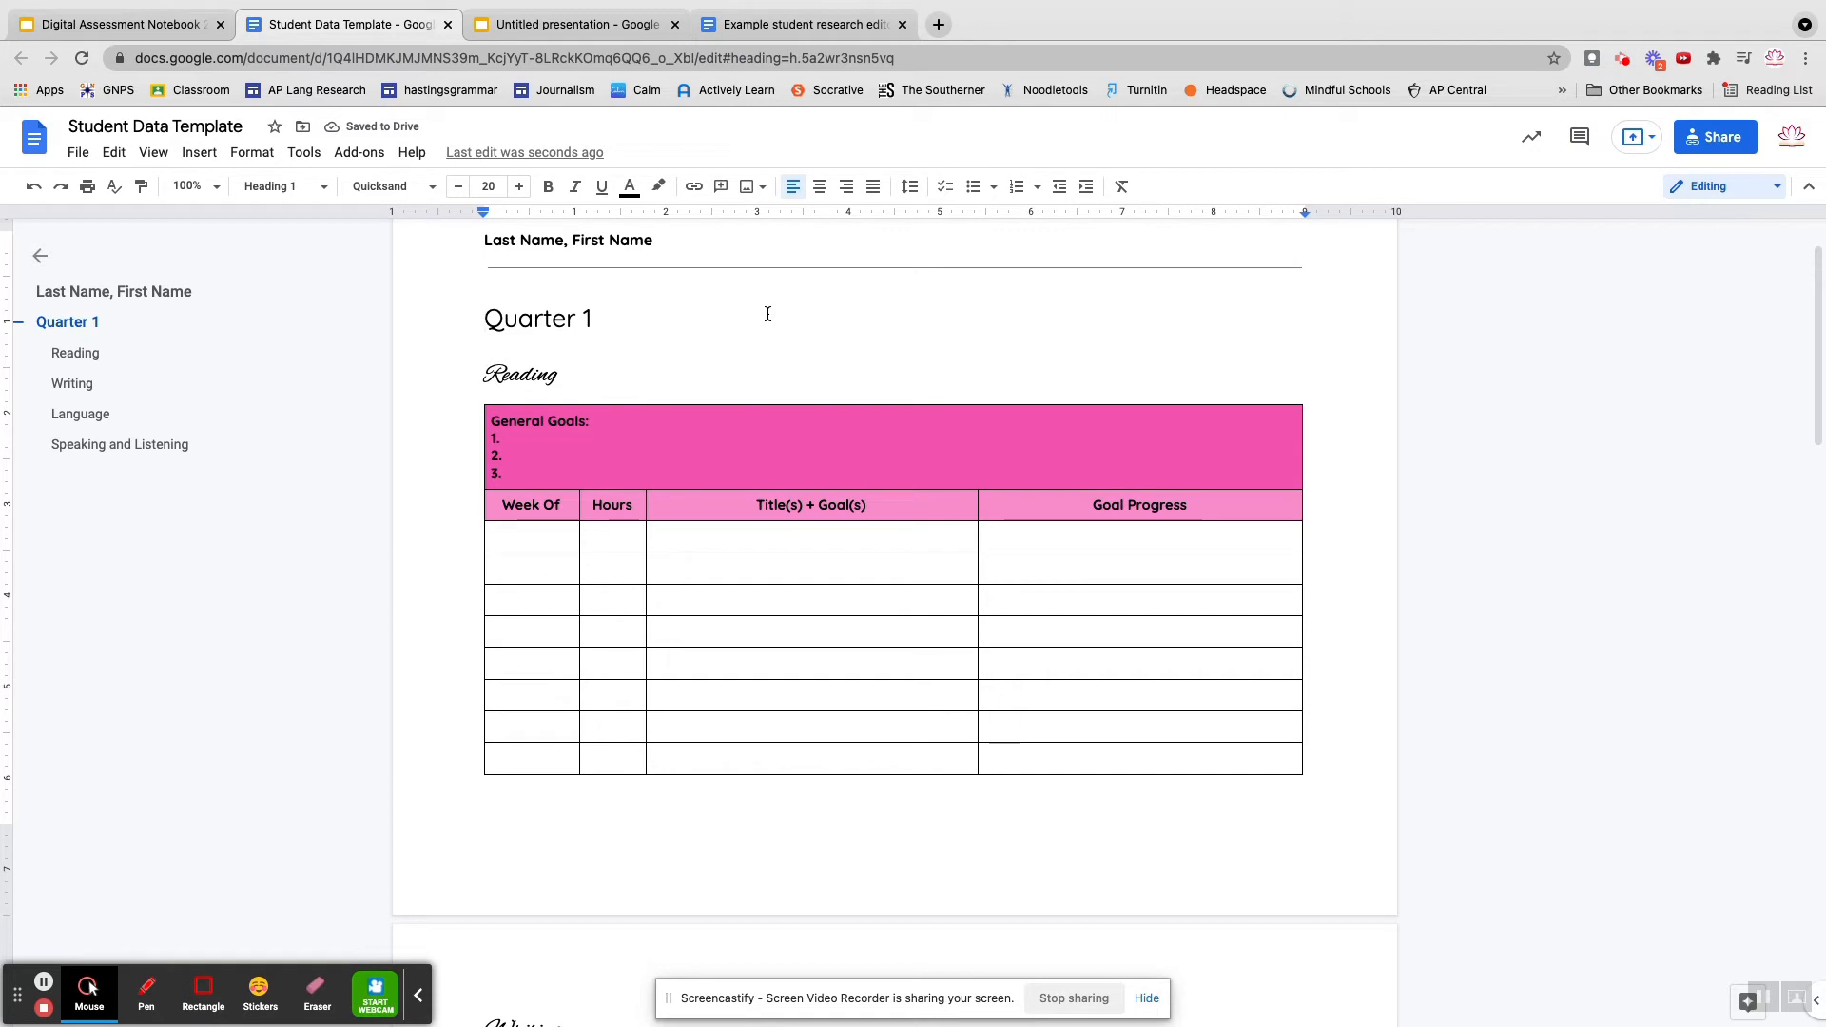
left_click(49, 29)
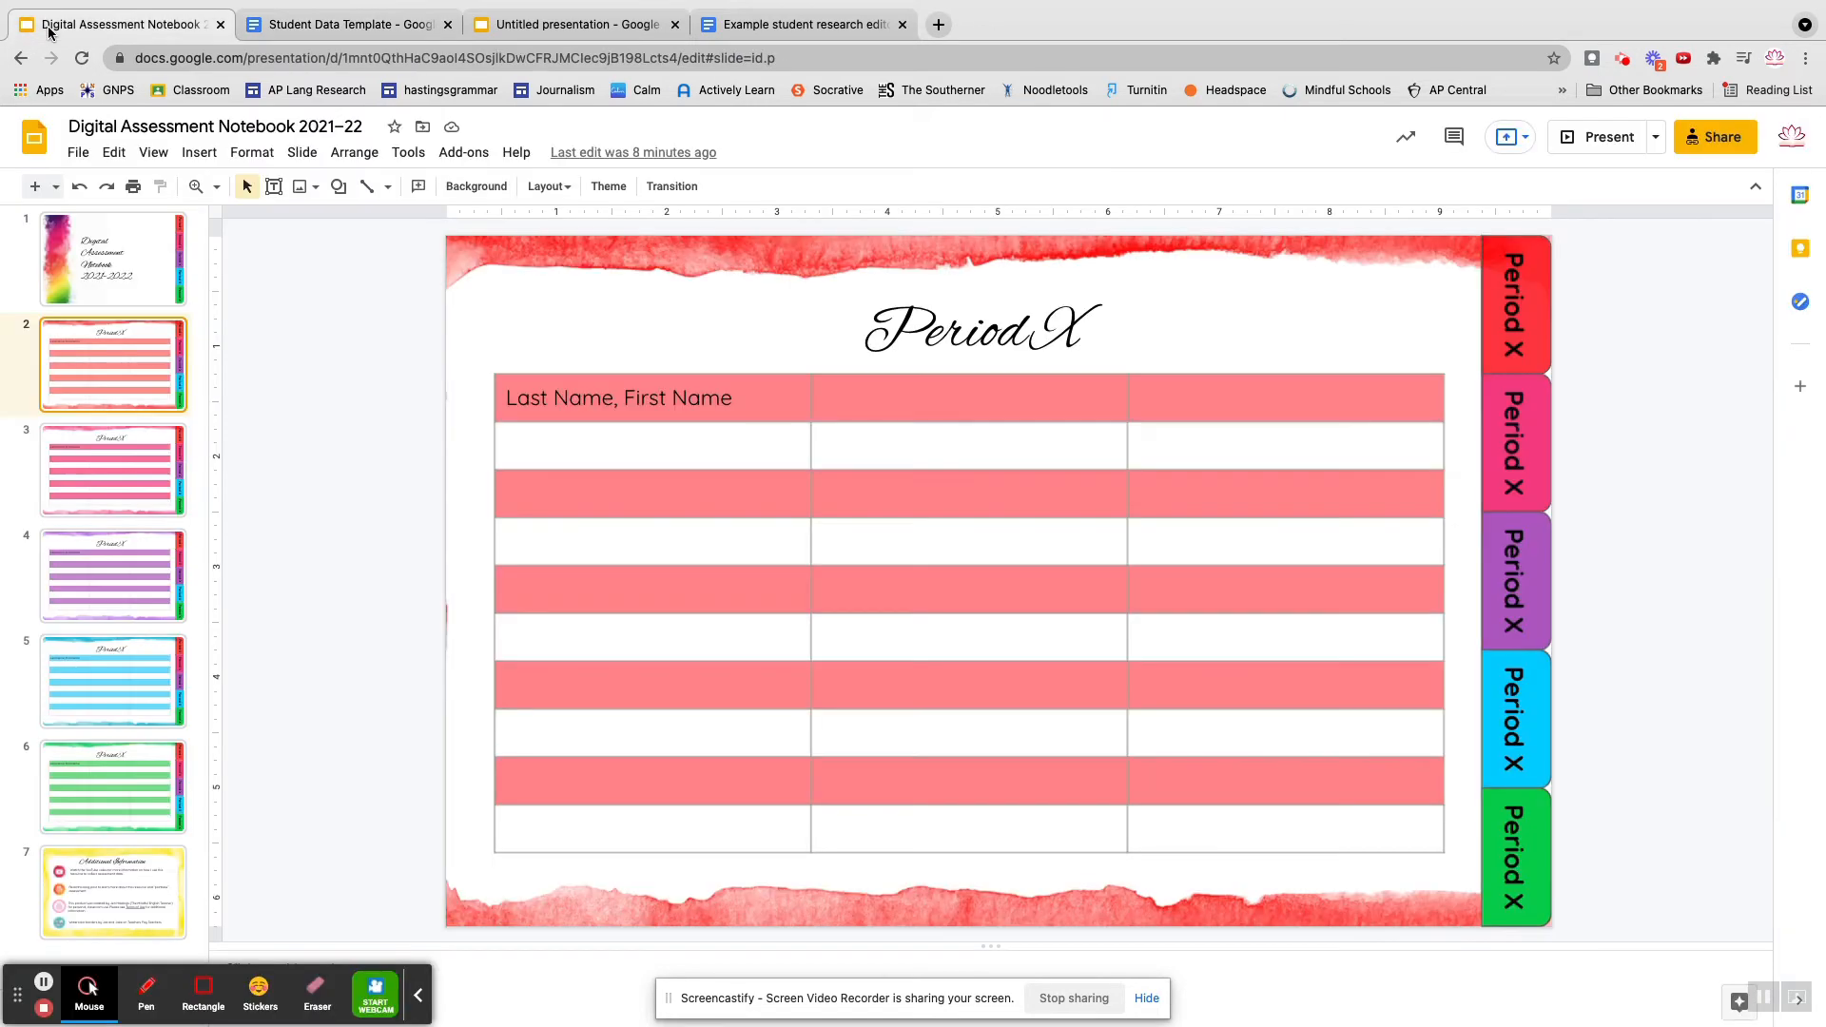
left_click(320, 28)
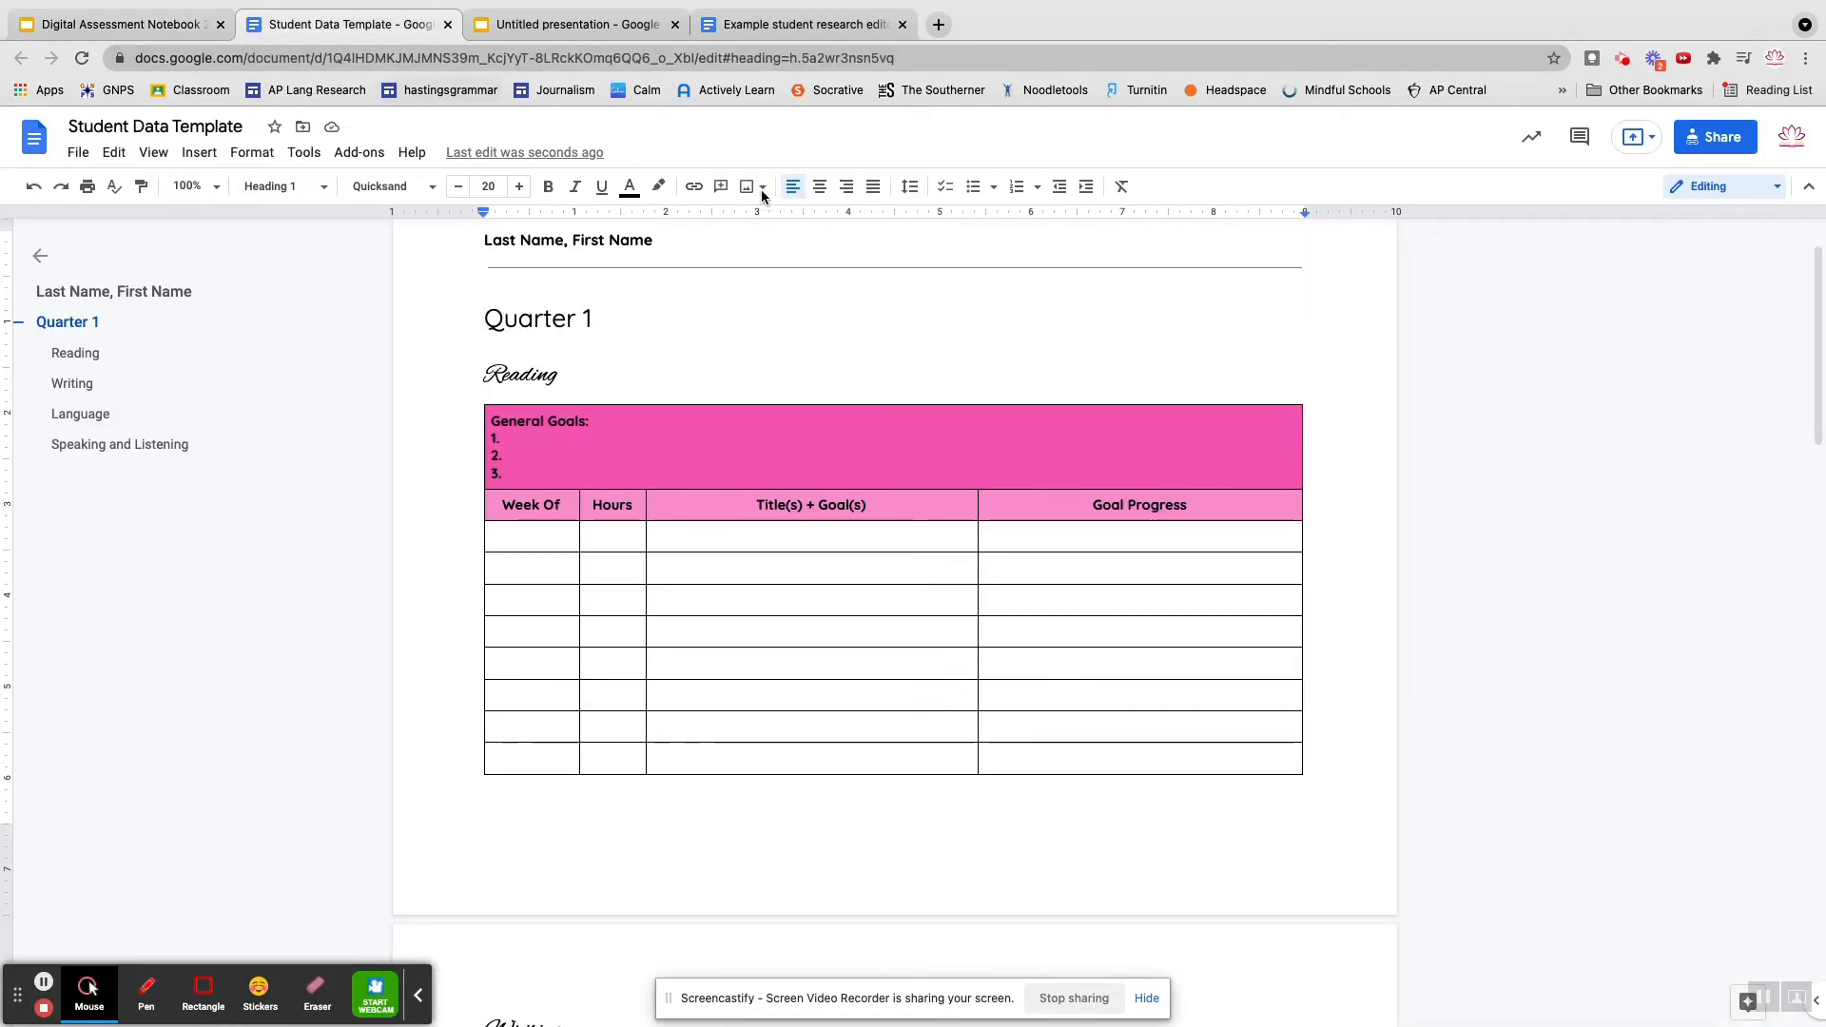
Step: Open the sharing settings of the Student Data Template document
scroll(925, 361, "up", 1)
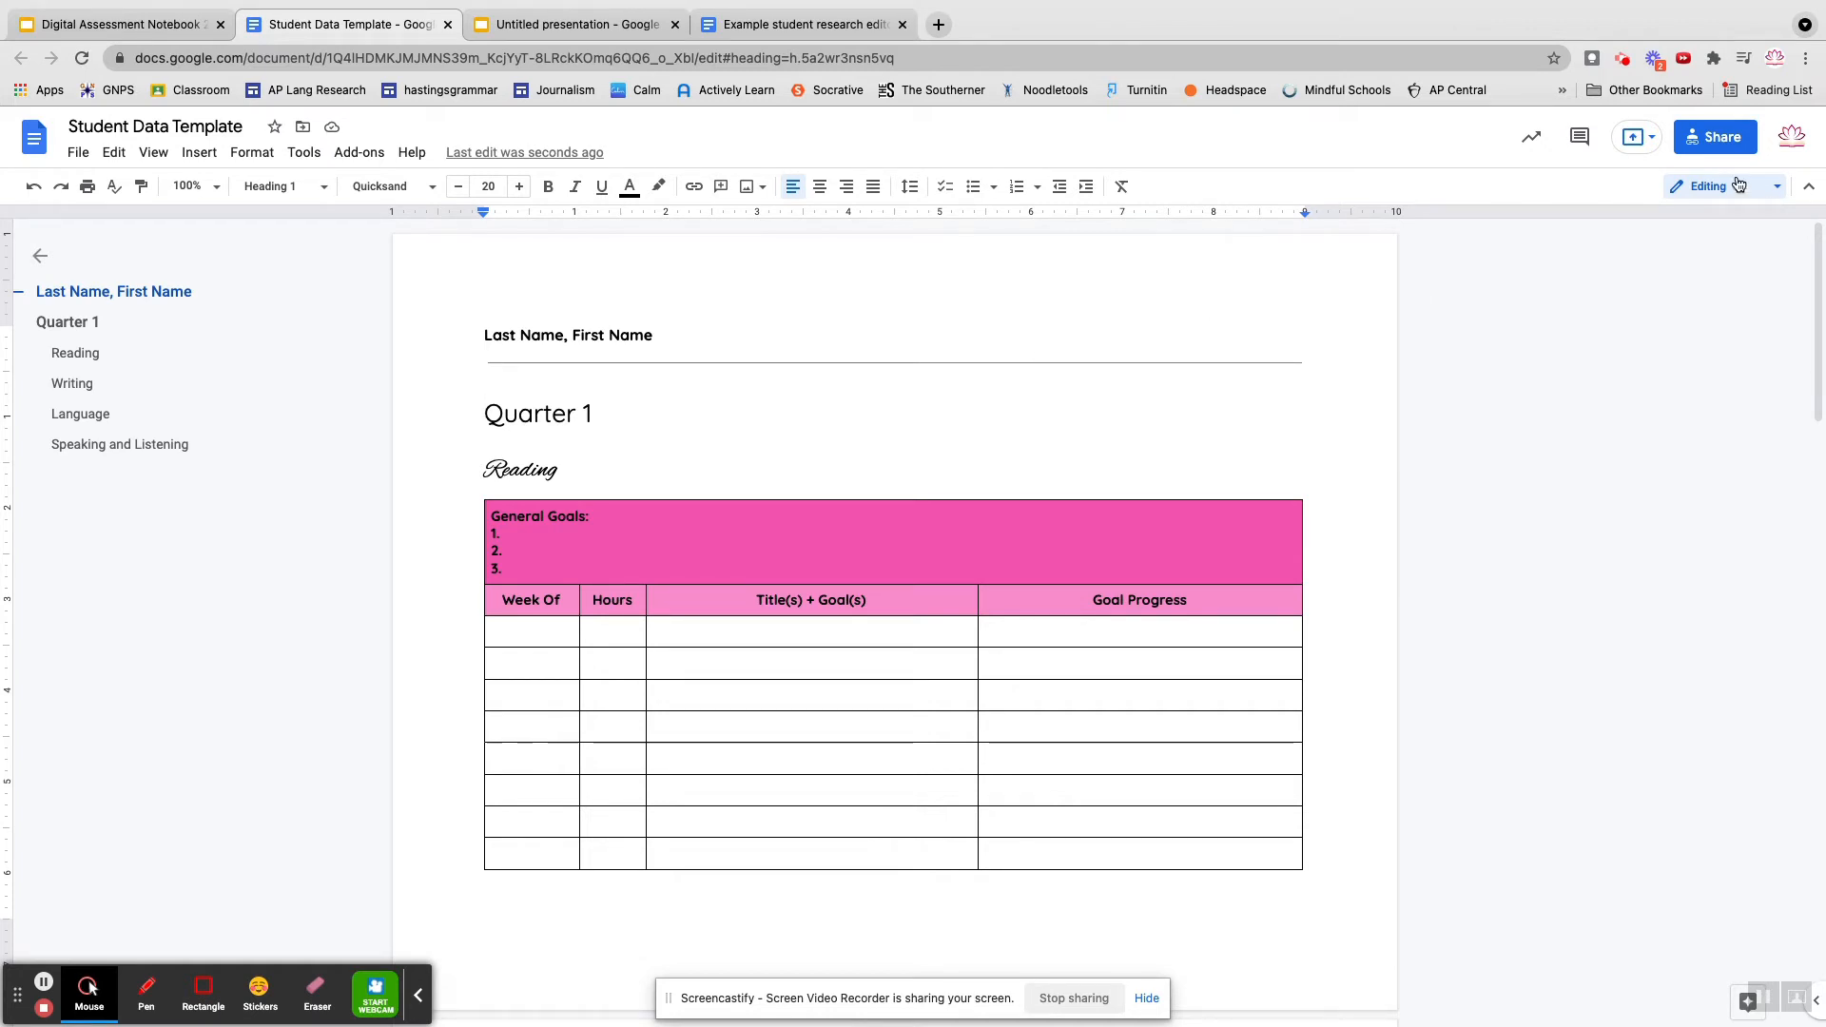
left_click(1709, 142)
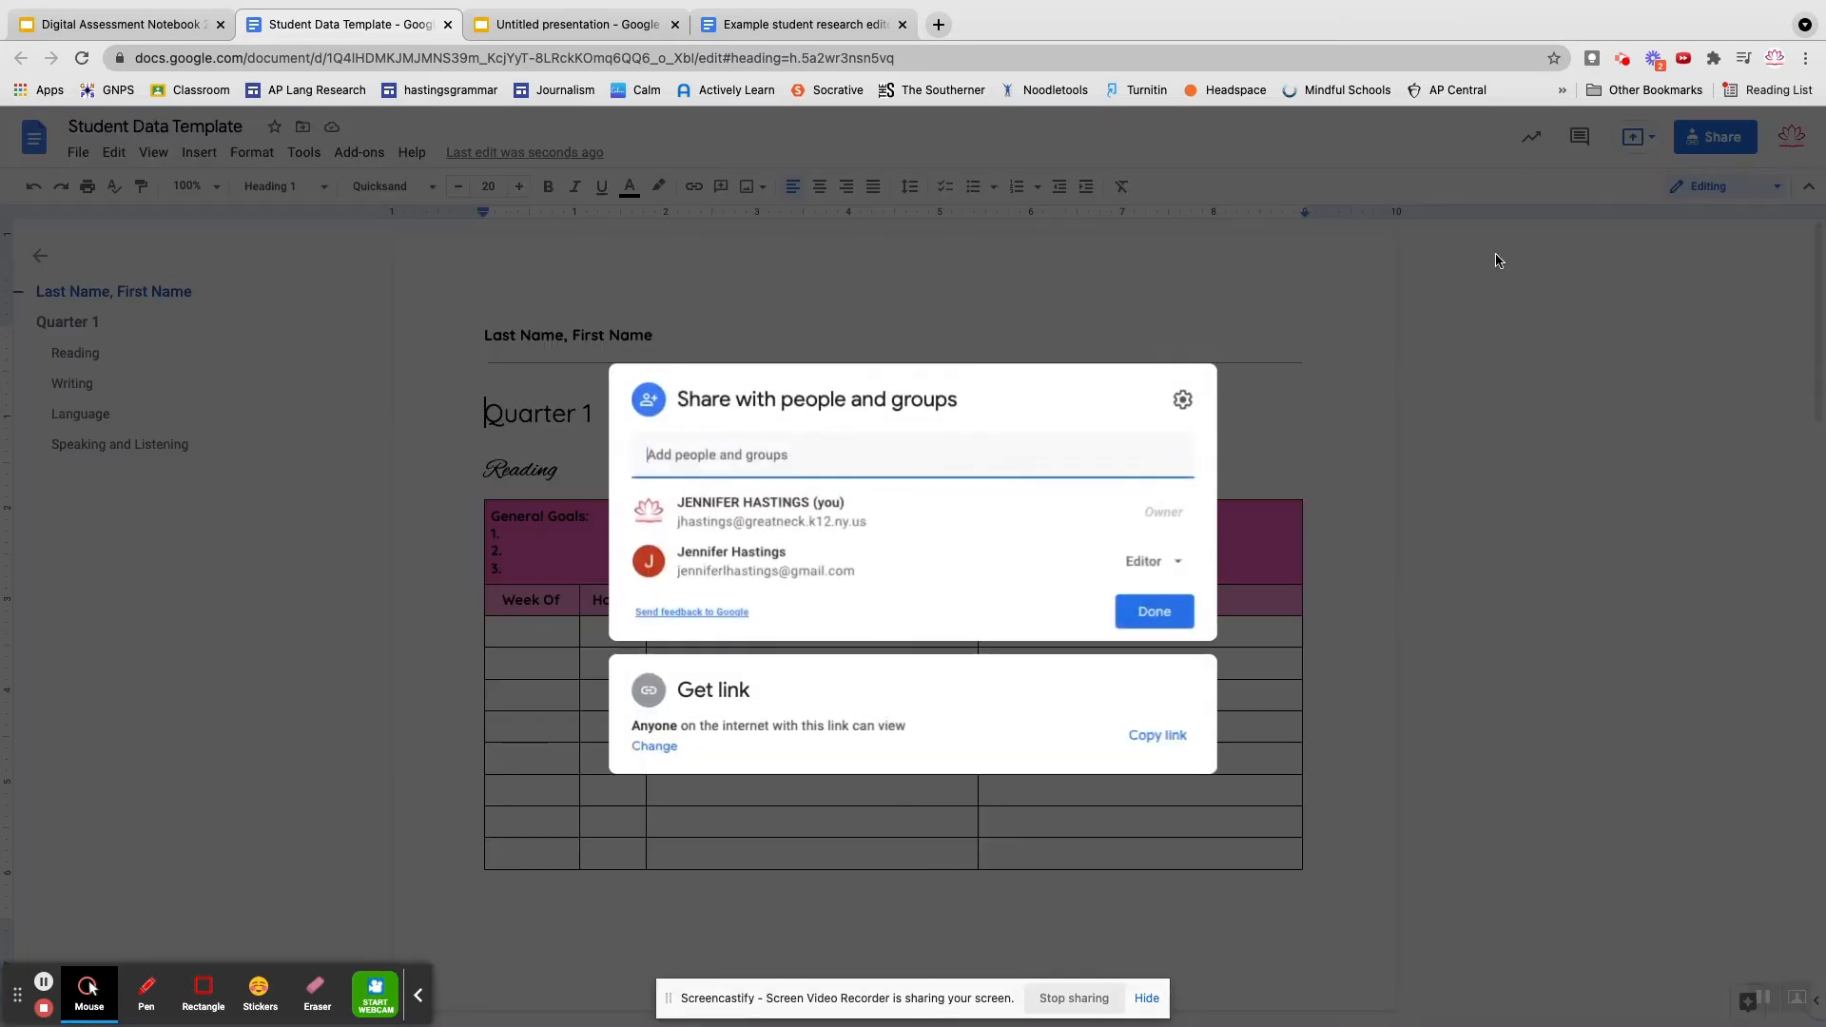